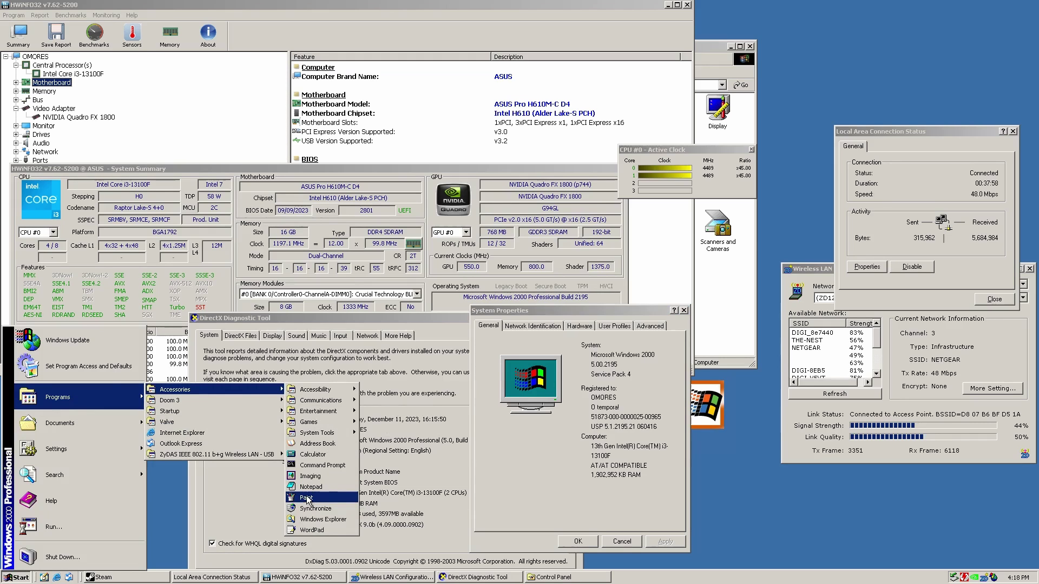
Step: Launch Paint and paste the HWiNFO32 screenshot, enlarging the bitmap to fit it
{"action": "left_click", "coordinate": [307, 497]}
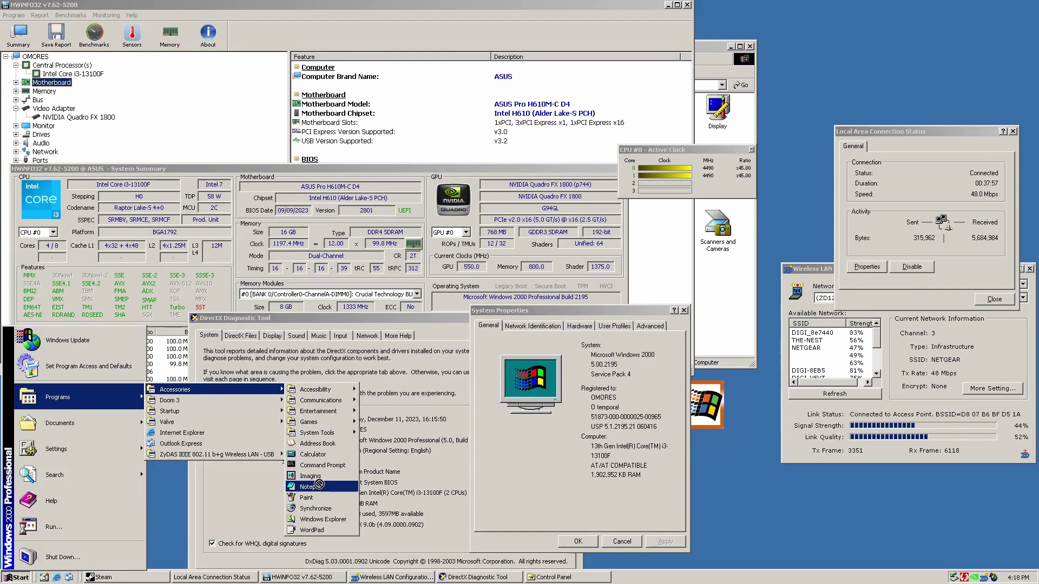
{"action": "left_click", "coordinate": [307, 498]}
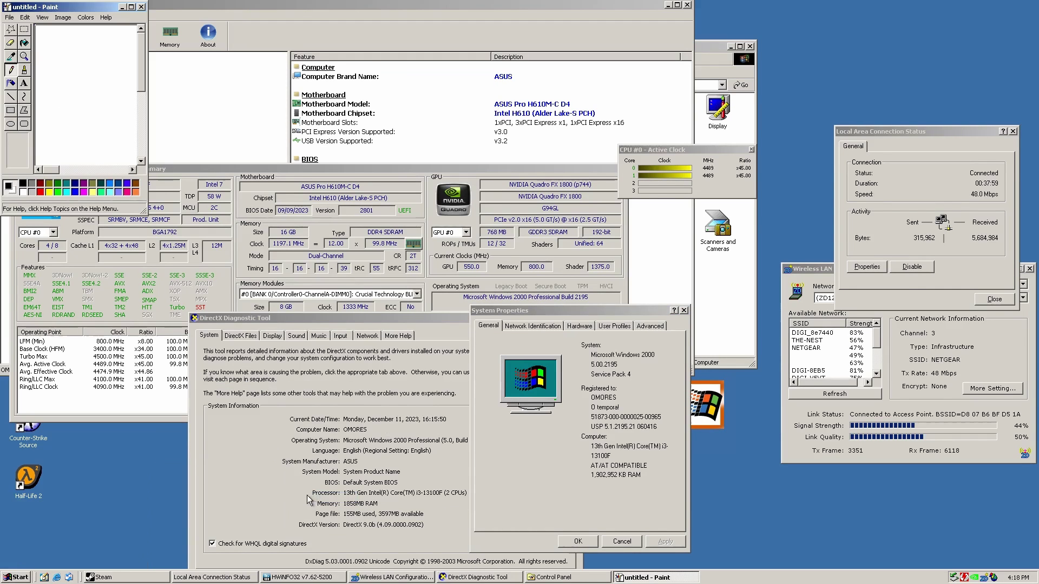
{"action": "left_click", "coordinate": [25, 17]}
{"action": "left_click", "coordinate": [43, 71]}
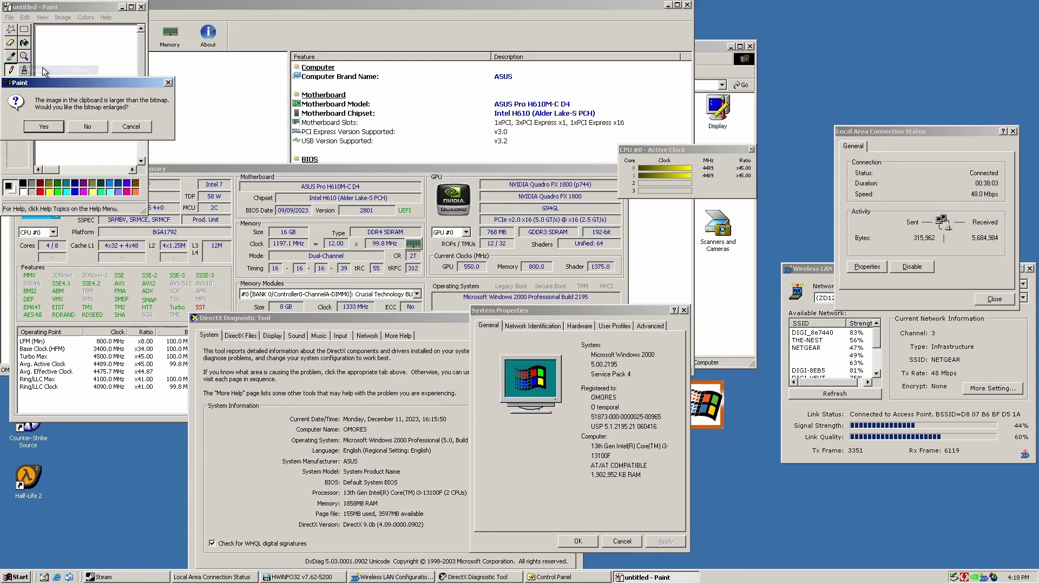
{"action": "left_click", "coordinate": [58, 127]}
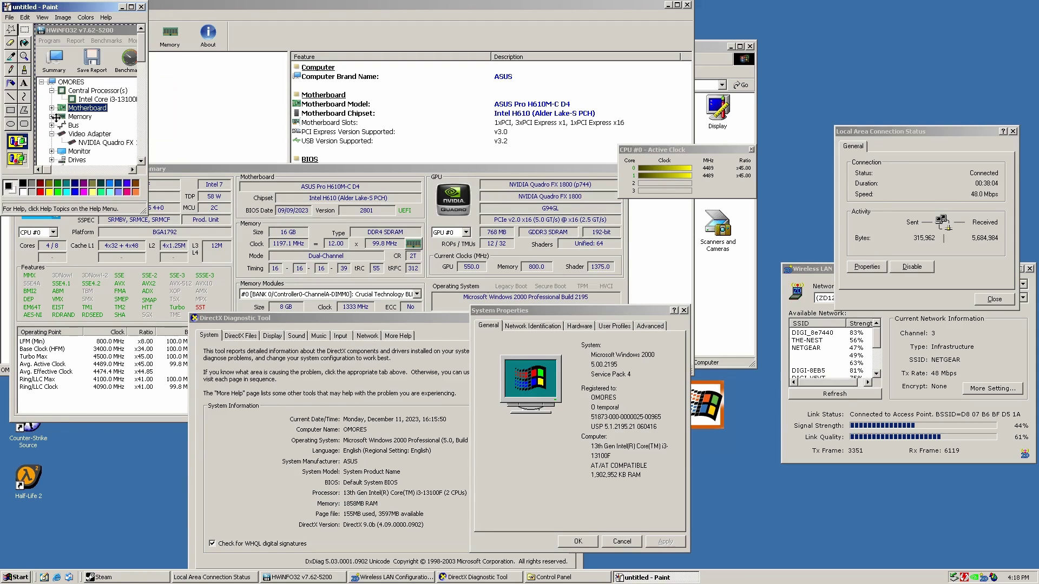
Step: Maximize Paint, then highlight the 11 May 2001 capture date, a requirement line and the 1998 subheadline
{"action": "left_click", "coordinate": [132, 9]}
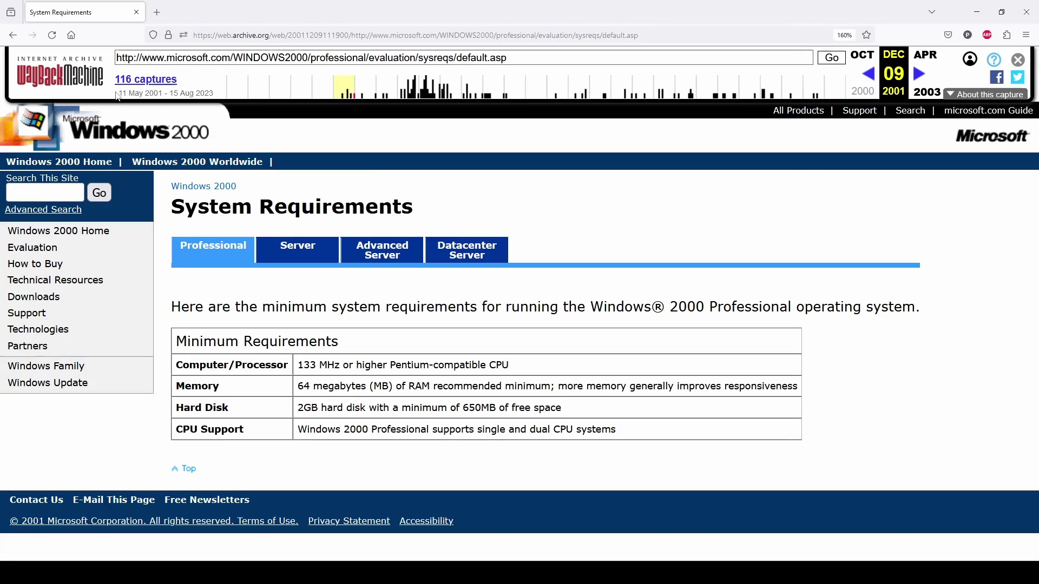
{"action": "left_click_drag", "start_coordinate": [118, 95], "coordinate": [163, 94]}
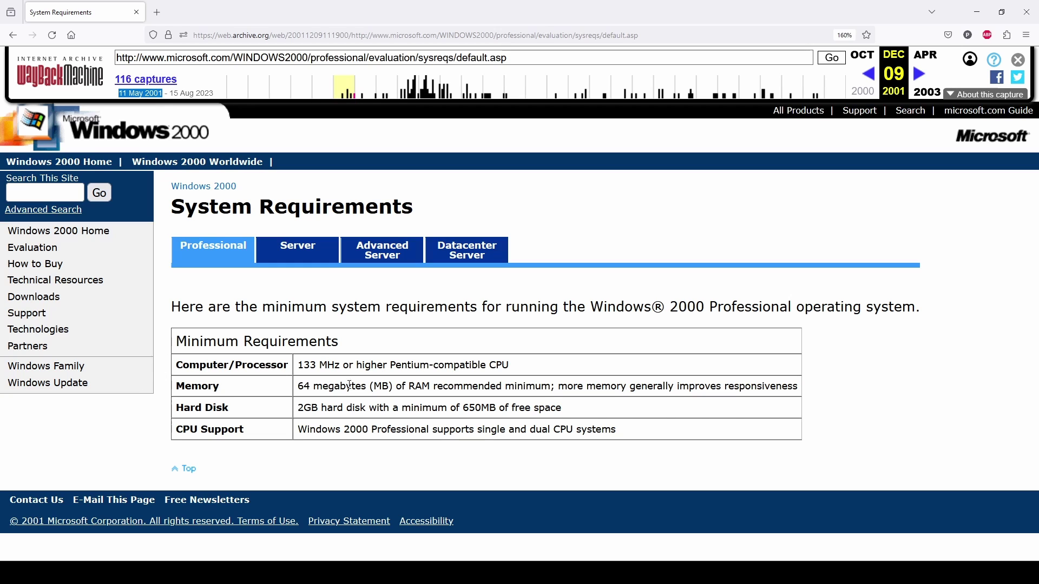
{"action": "left_click_drag", "start_coordinate": [541, 367], "coordinate": [198, 365]}
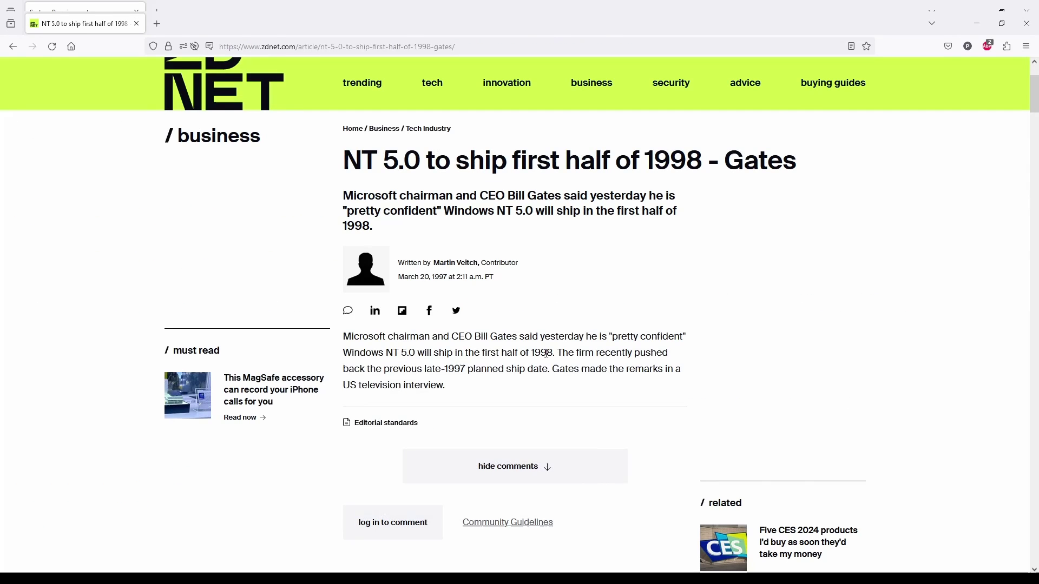
{"action": "left_click_drag", "start_coordinate": [343, 198], "coordinate": [380, 230]}
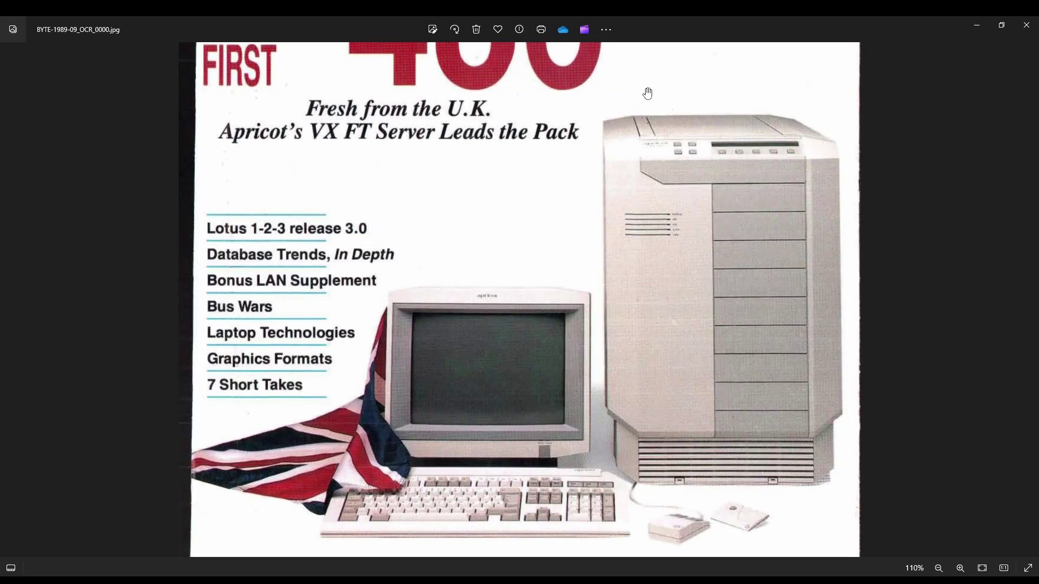
{"action": "mouse_move", "coordinate": [647, 93]}
{"action": "left_mouse_down"}
{"action": "mouse_move", "coordinate": [635, 41]}
{"action": "mouse_move", "coordinate": [663, 369]}
{"action": "mouse_move", "coordinate": [654, 220]}
{"action": "left_mouse_up"}
{"action": "scroll", "coordinate": [768, 325], "scroll_direction": "down", "scroll_amount": 3}
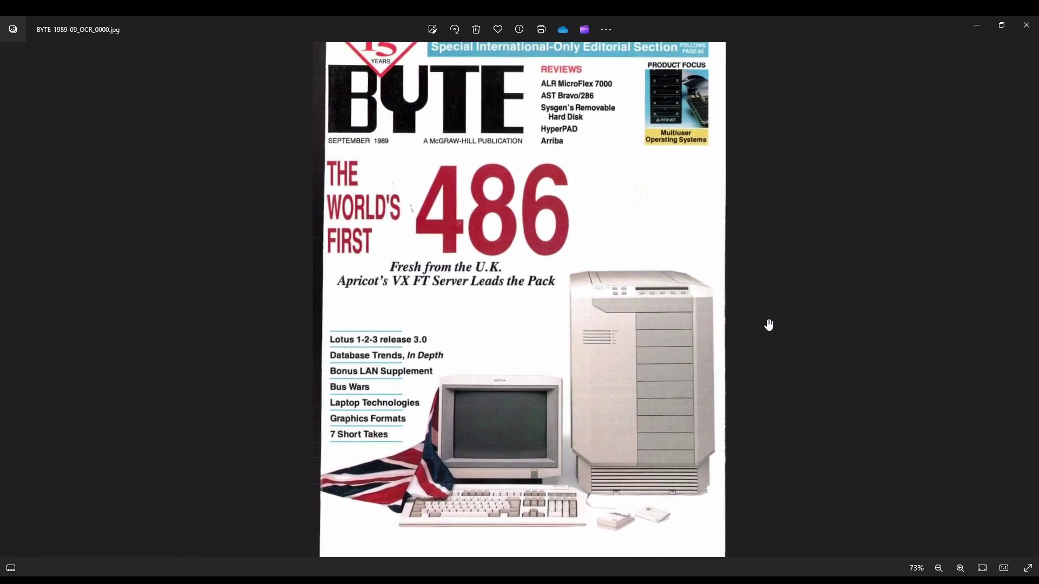
{"action": "scroll", "coordinate": [770, 326], "scroll_direction": "down", "scroll_amount": 2}
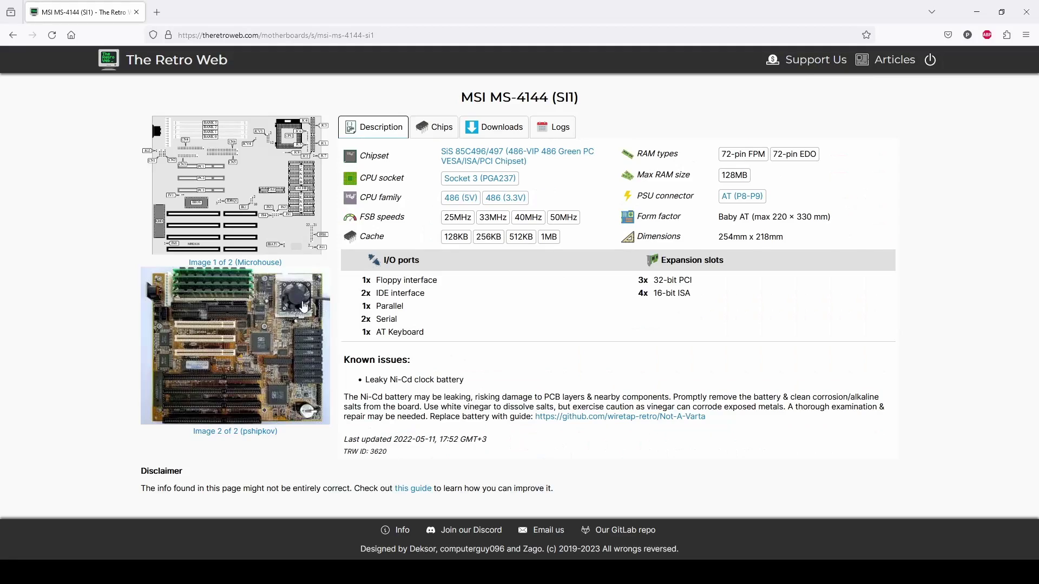
Step: View the MS-4144 motherboard photo enlarged on The Retro Web, then close it
{"action": "left_click", "coordinate": [247, 337]}
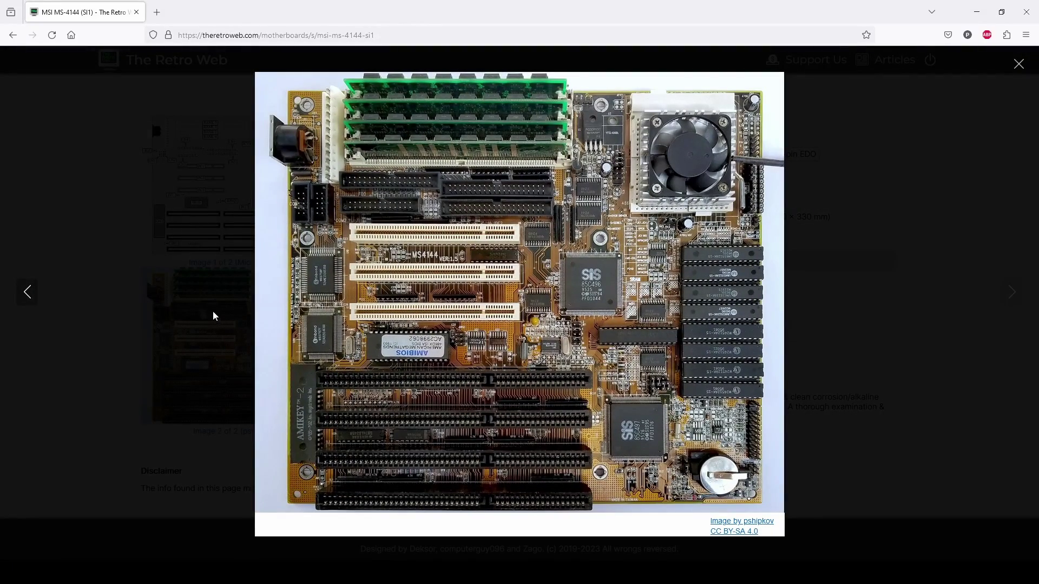
{"action": "left_click", "coordinate": [165, 302]}
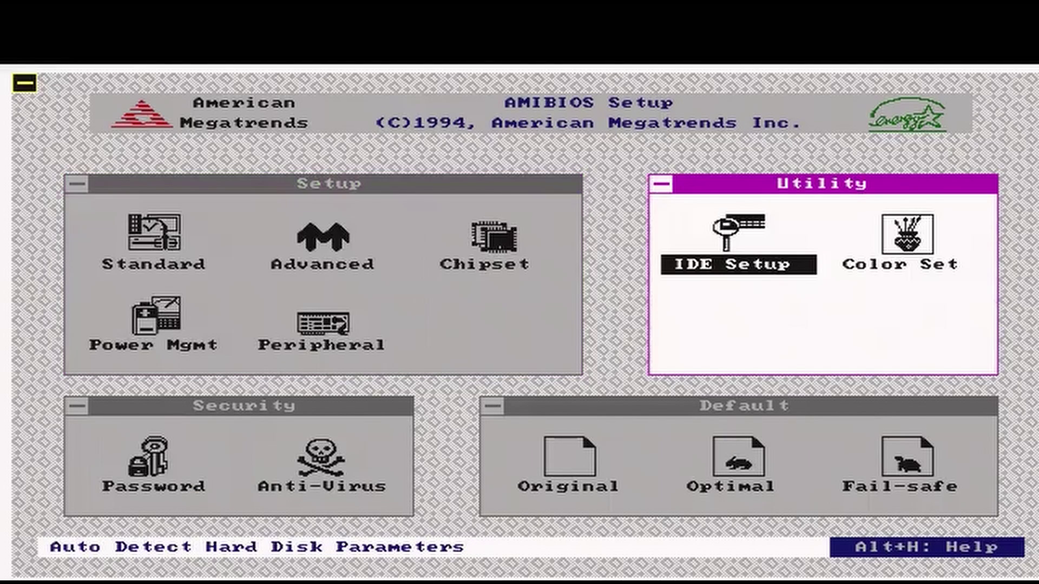
Step: Accept the auto-detected IDE drive parameters and exit AMIBIOS Setup to boot DOS
{"action": "key", "text": "Return"}
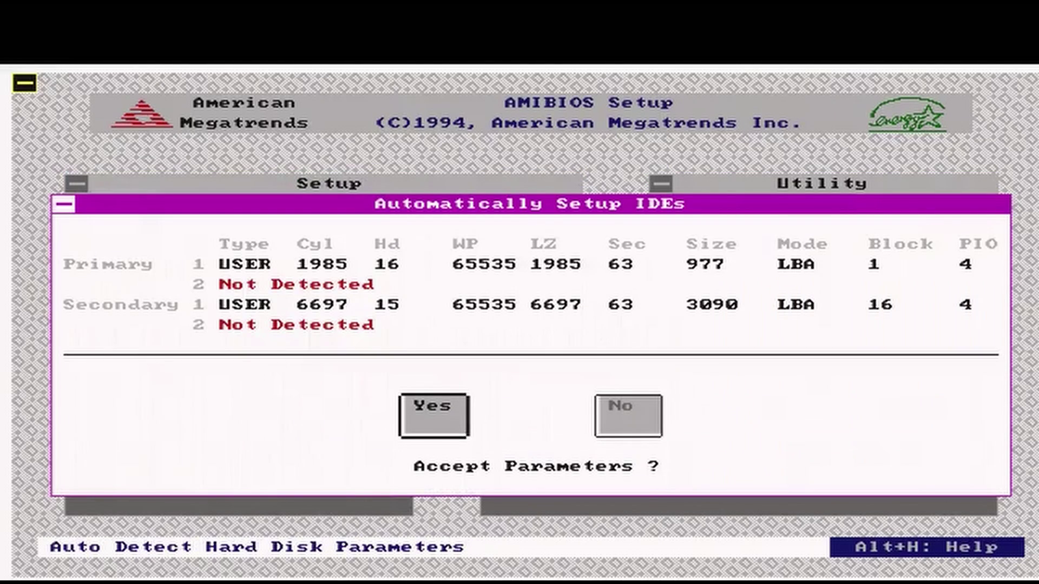
{"action": "key", "text": "Tab"}
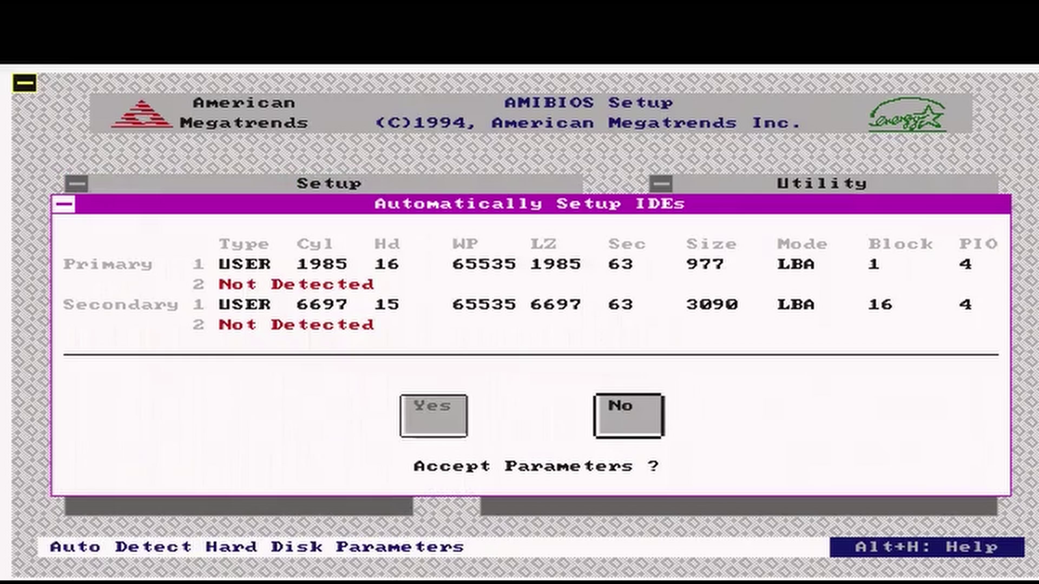
{"action": "key", "text": "Tab"}
{"action": "key", "text": "Return"}
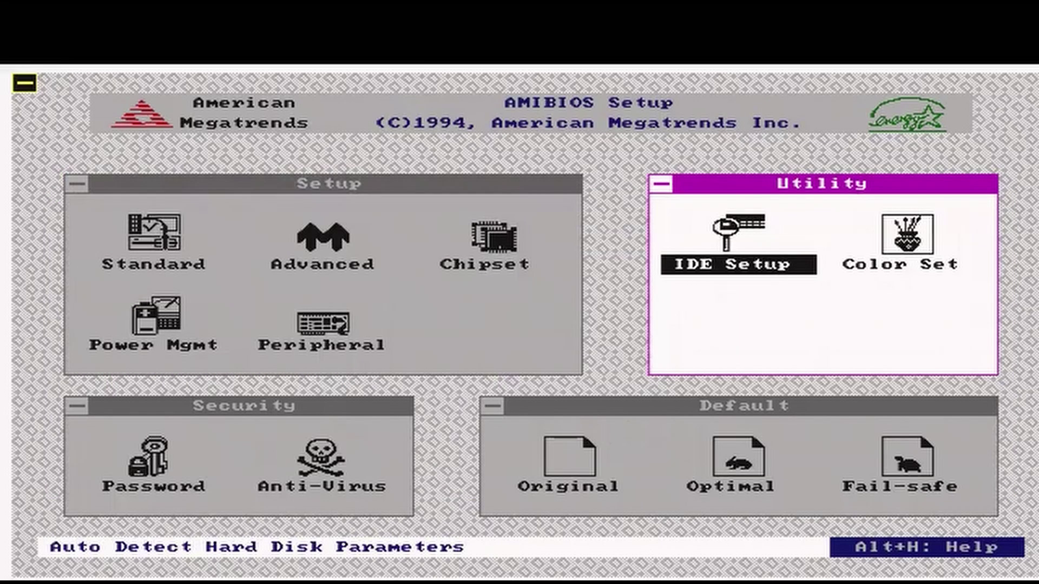
{"action": "key", "text": "Escape"}
{"action": "key", "text": "Return"}
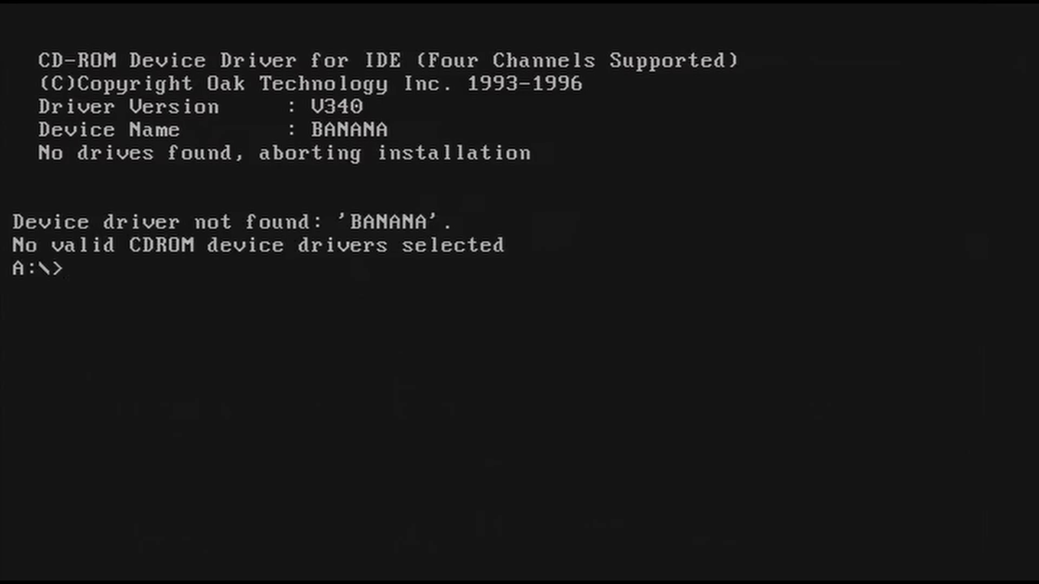
{"action": "type", "text": "smart"}
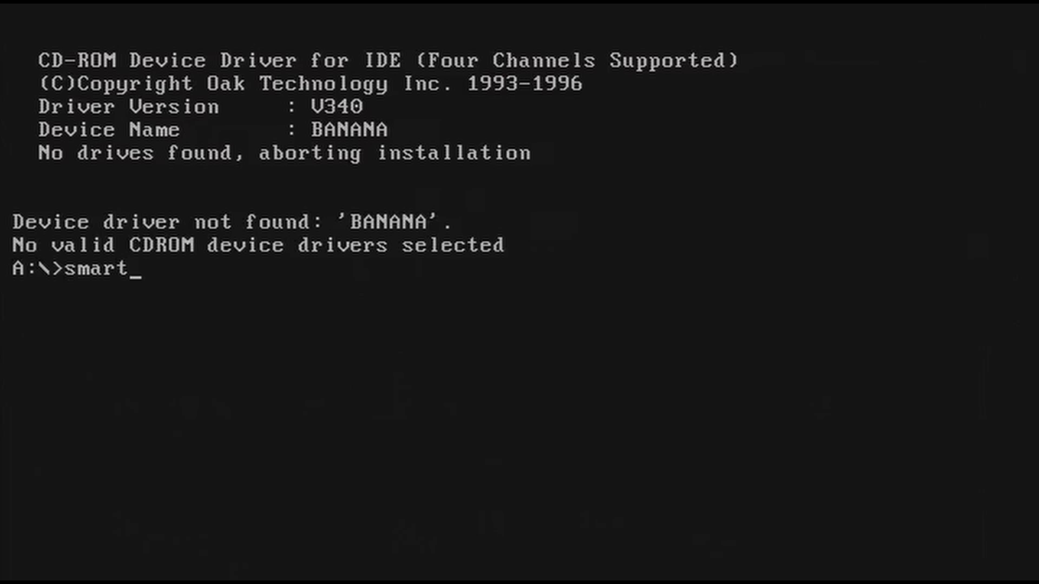
{"action": "type", "text": "drv /v"}
Step: Load SMARTDrive caching, switch to drive D: and enter the I386 folder
{"action": "key", "text": "Return"}
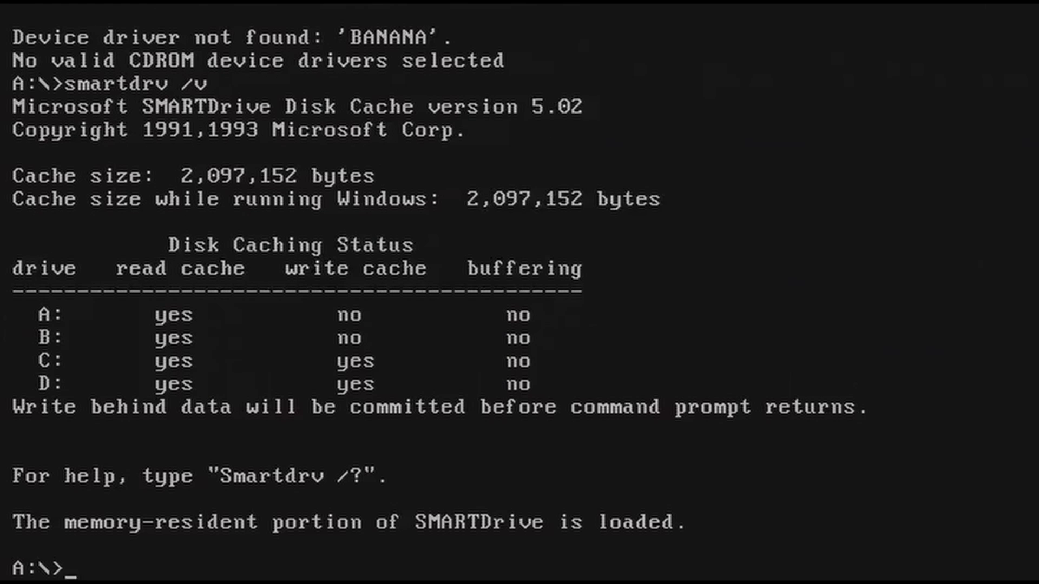
{"action": "type", "text": "d:"}
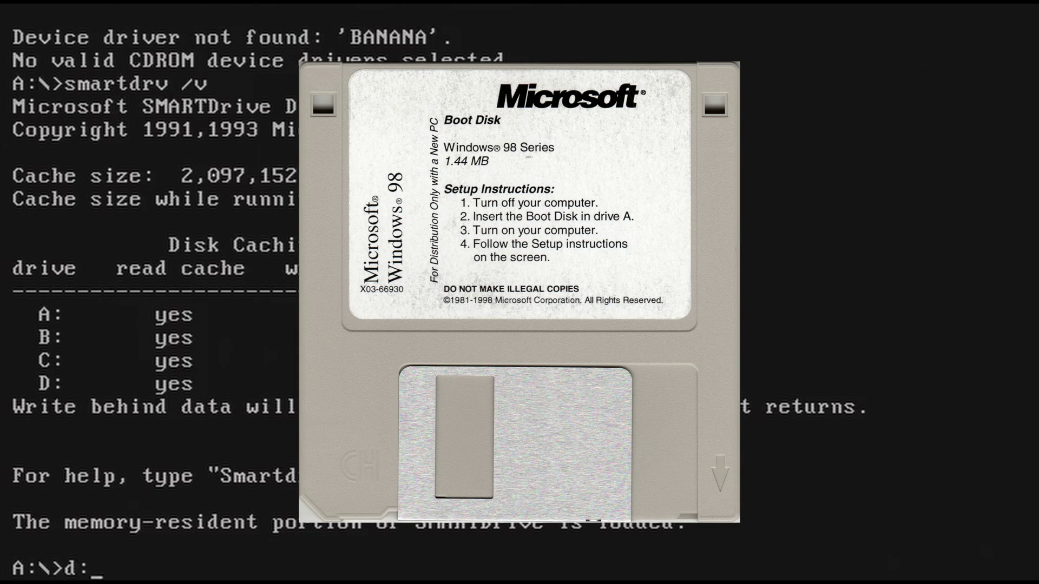
{"action": "key", "text": "Return"}
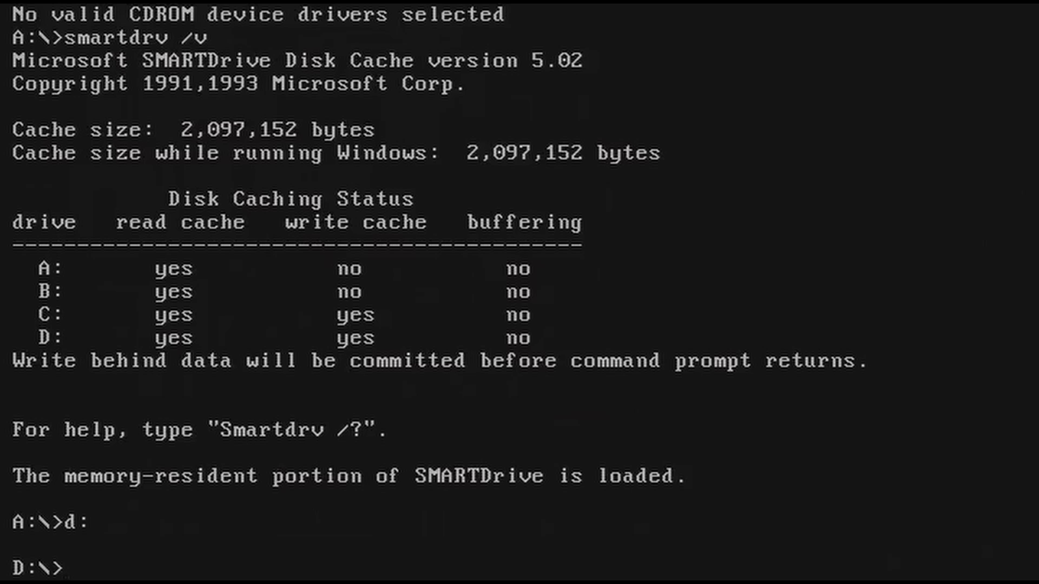
{"action": "type", "text": "cd i38"}
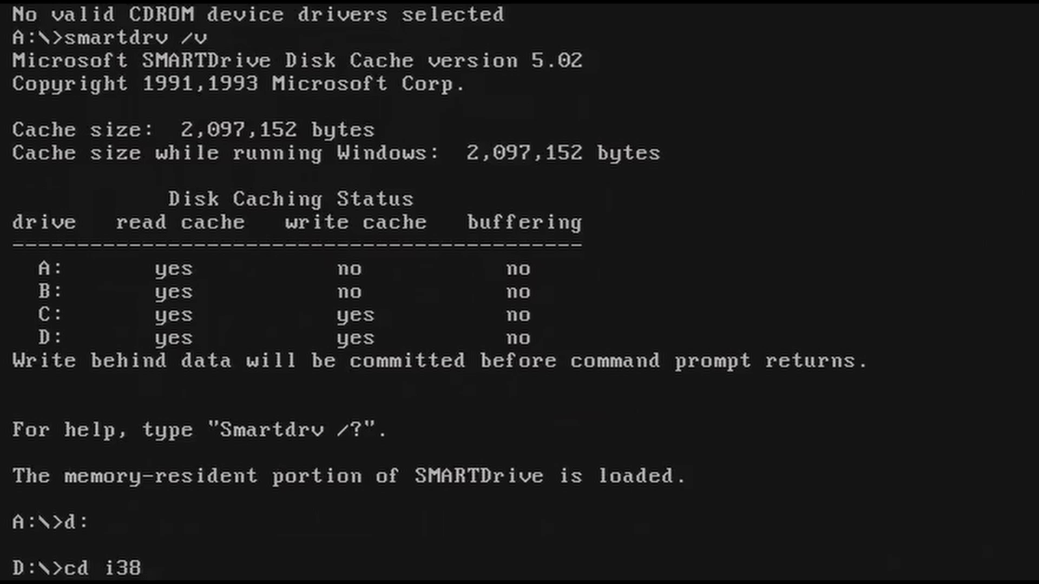
{"action": "type", "text": "6"}
{"action": "key", "text": "Return"}
{"action": "type", "text": "w"}
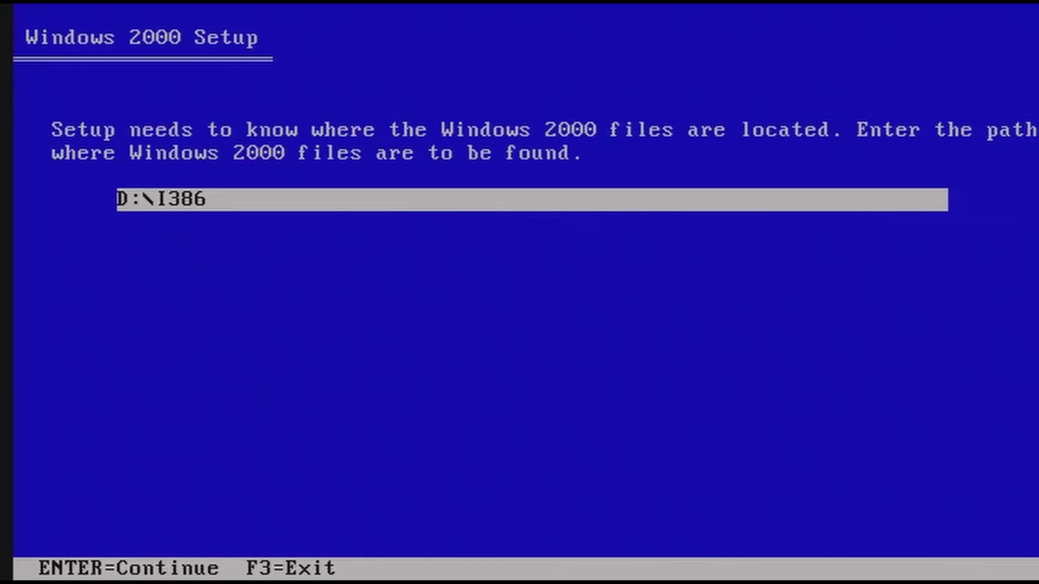
Step: Accept the D:\I386 source path, agree to the license with F8 and install onto partition C:
{"action": "key", "text": "Return"}
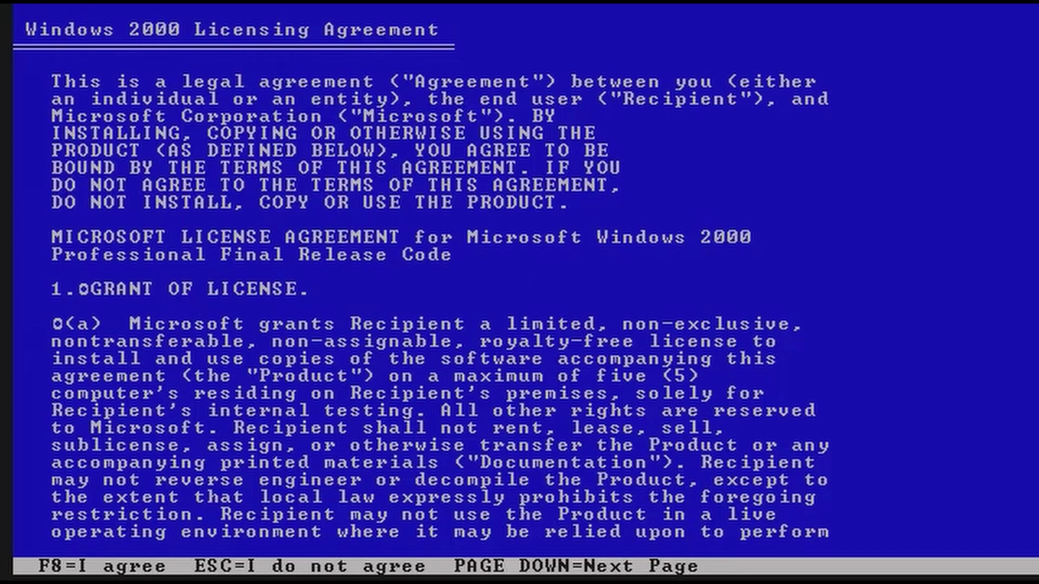
{"action": "key", "text": "F8"}
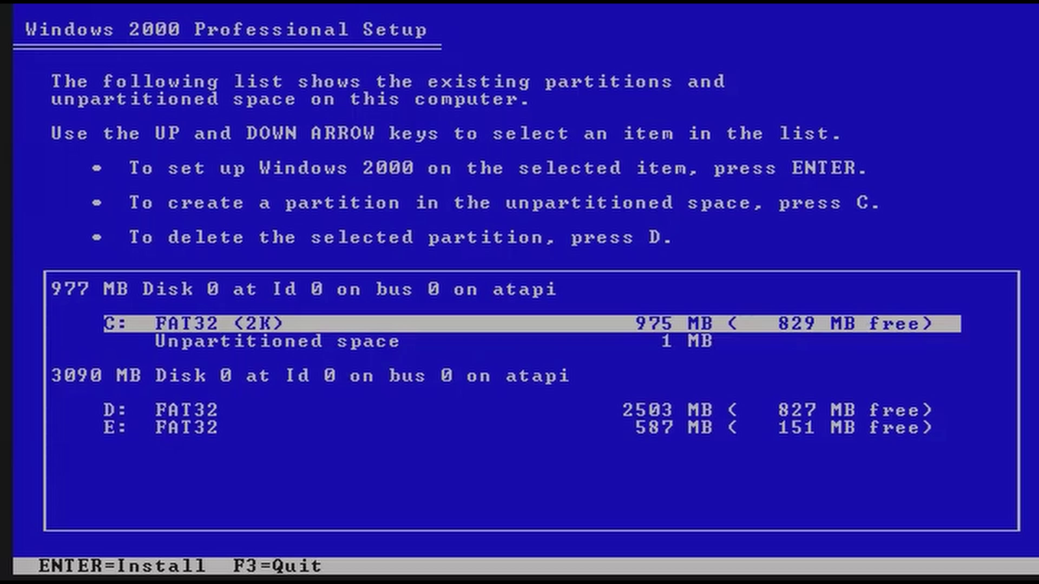
{"action": "key", "text": "Return"}
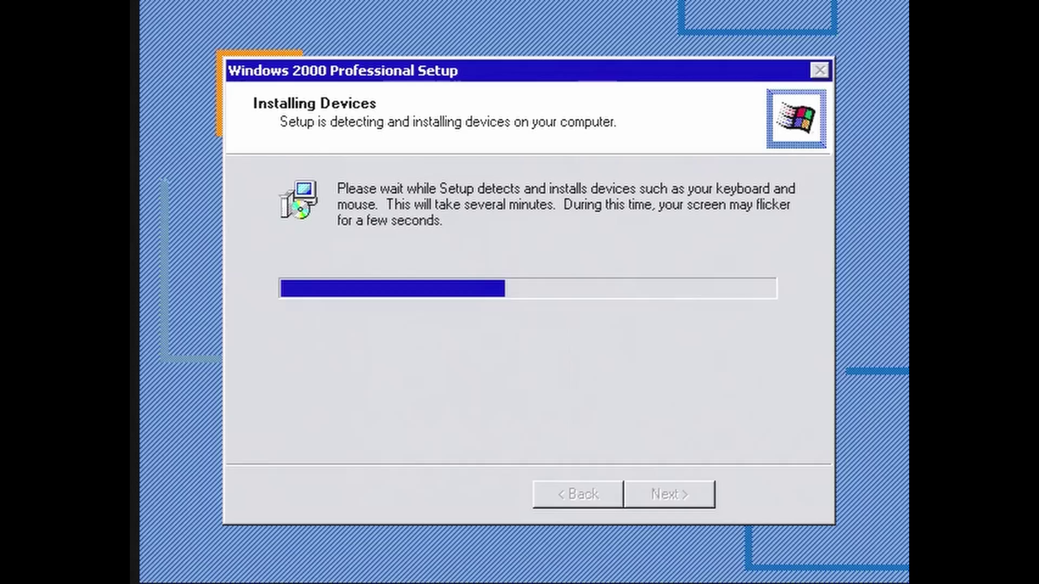
{"action": "type", "text": "OMORES"}
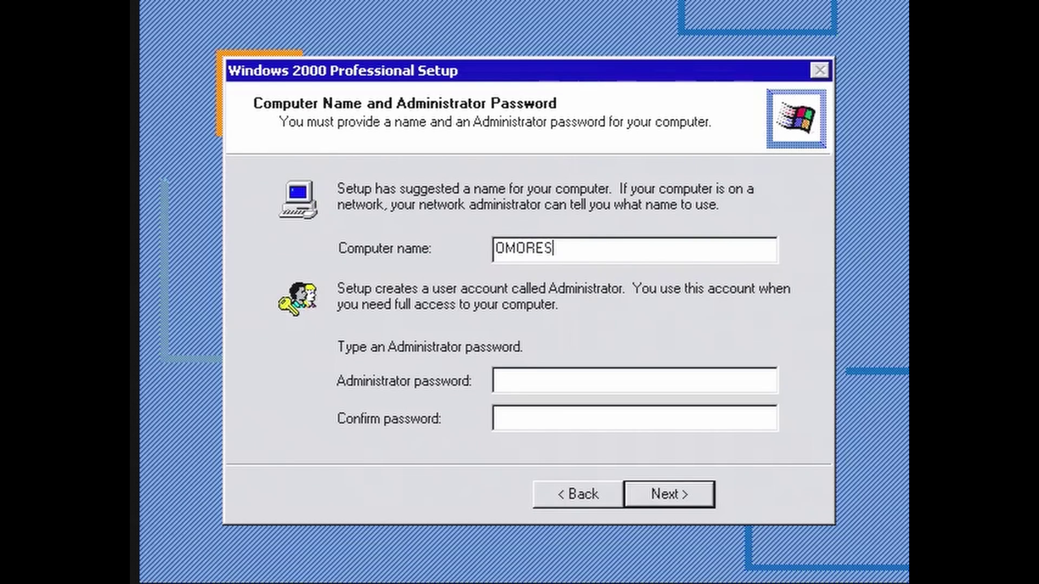
Step: Confirm the computer name and date/time pages, then finish setup and restart
{"action": "key", "text": "Return"}
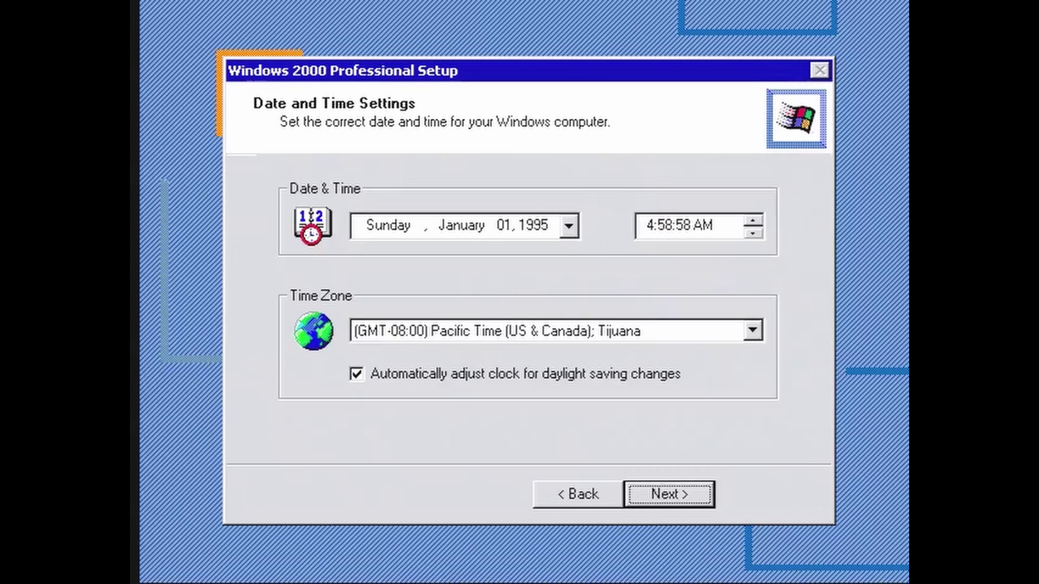
{"action": "key", "text": "Return"}
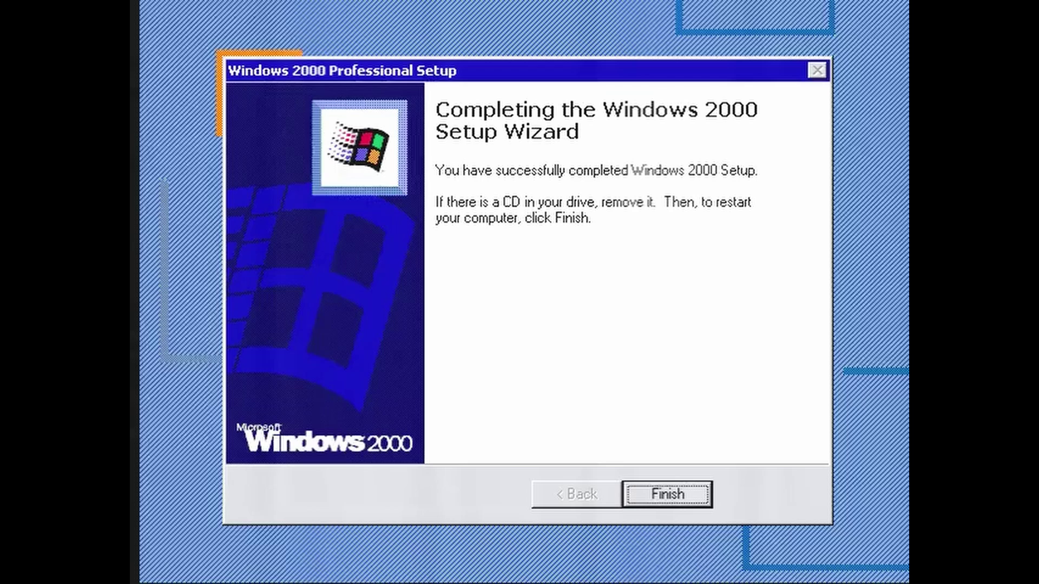
{"action": "key", "text": "Return"}
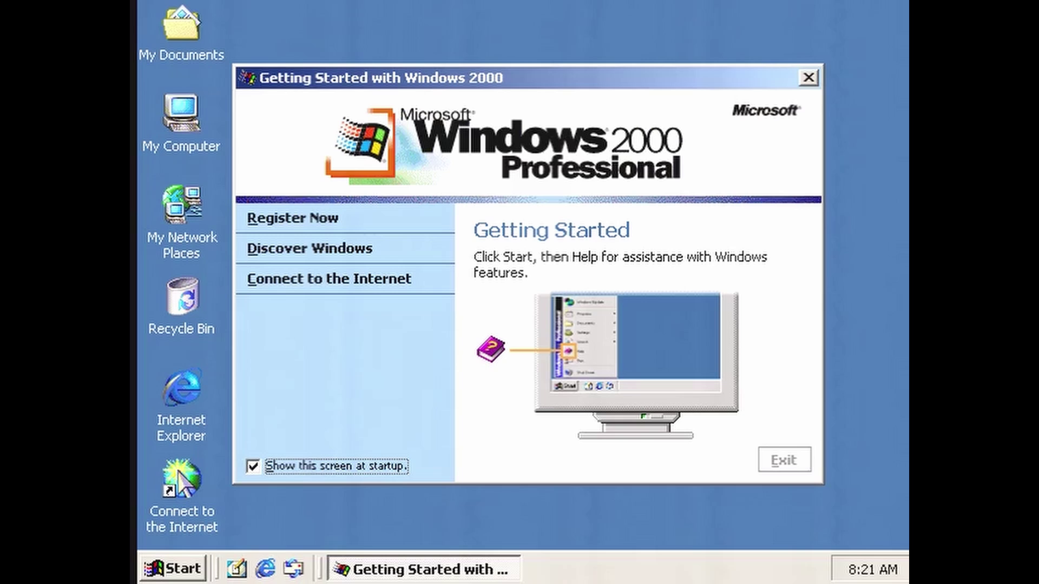
Step: Close Getting Started and launch Control Panel from the Start menu's Settings group
{"action": "key", "text": "alt+F4"}
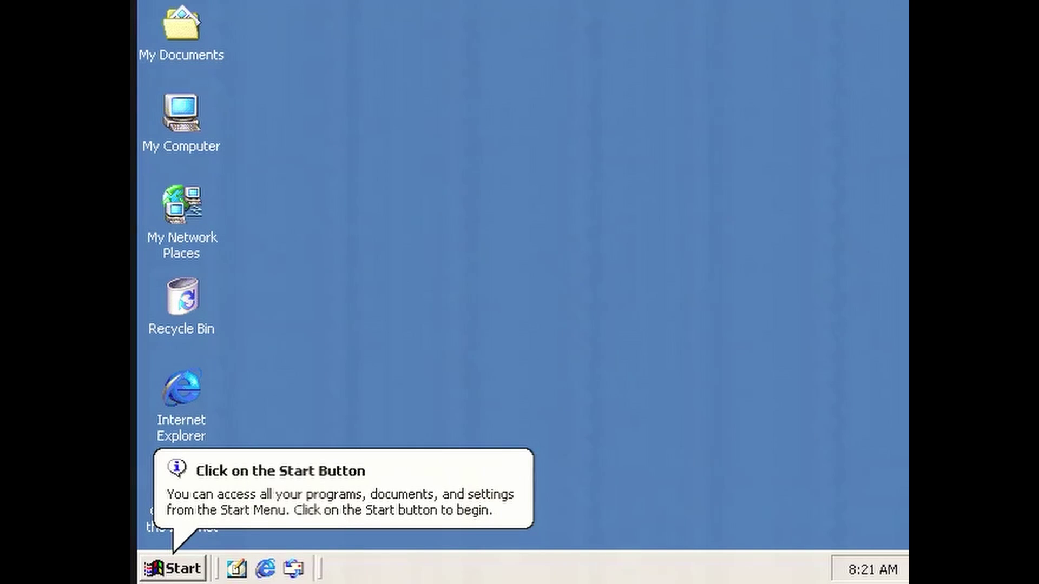
{"action": "key", "text": "super"}
{"action": "key", "text": "Up"}
{"action": "key", "text": "Up"}
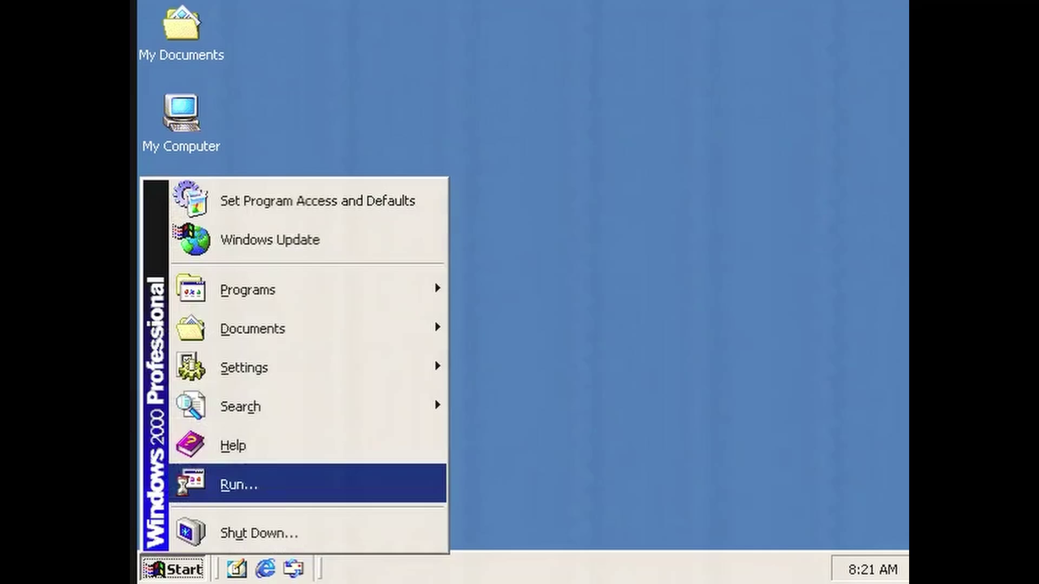
{"action": "key", "text": "Up"}
{"action": "key", "text": "Up"}
{"action": "key", "text": "Up"}
{"action": "key", "text": "Down"}
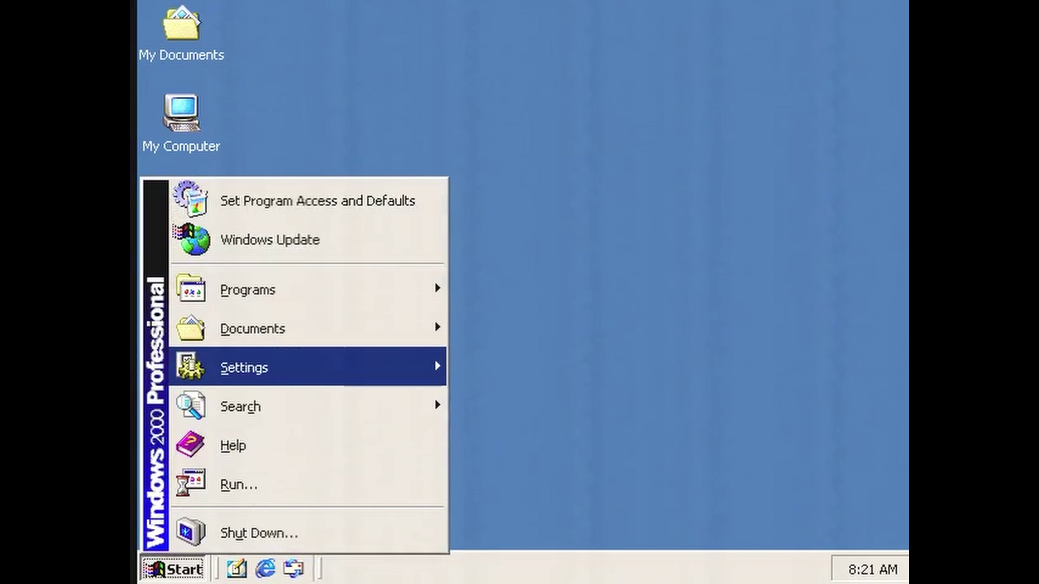
{"action": "key", "text": "Right"}
{"action": "key", "text": "Return"}
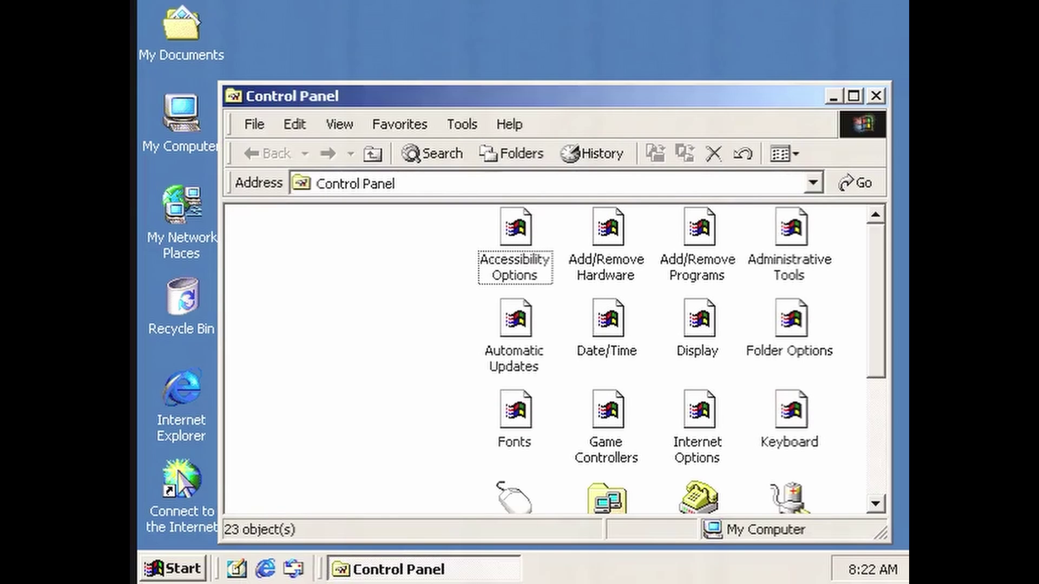
Step: Navigate the Control Panel items to System and bring up its properties
{"action": "key", "text": "Down"}
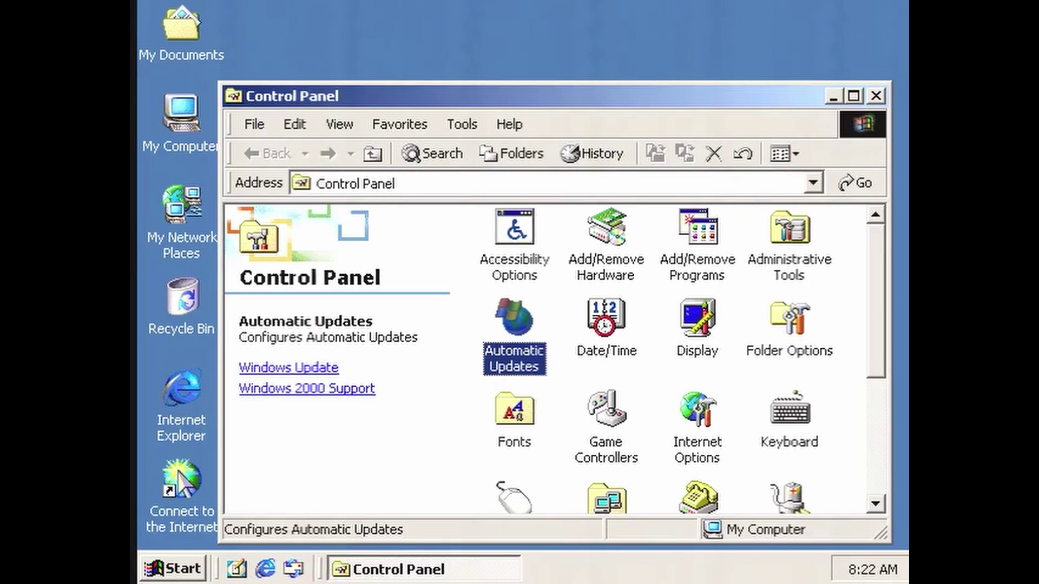
{"action": "key", "text": "Down"}
{"action": "key", "text": "Down"}
{"action": "key", "text": "Down"}
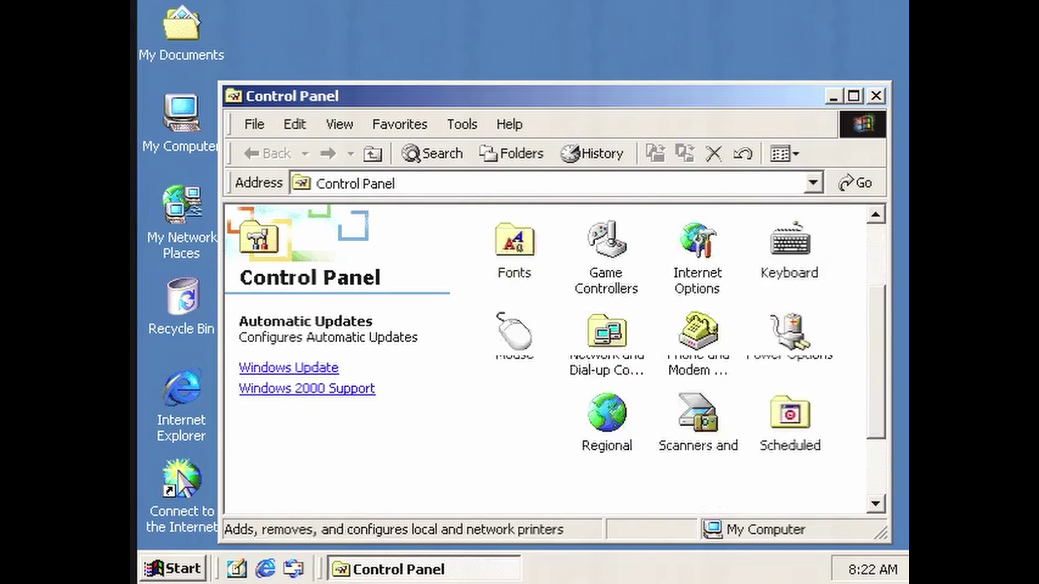
{"action": "key", "text": "Down"}
{"action": "key", "text": "Right"}
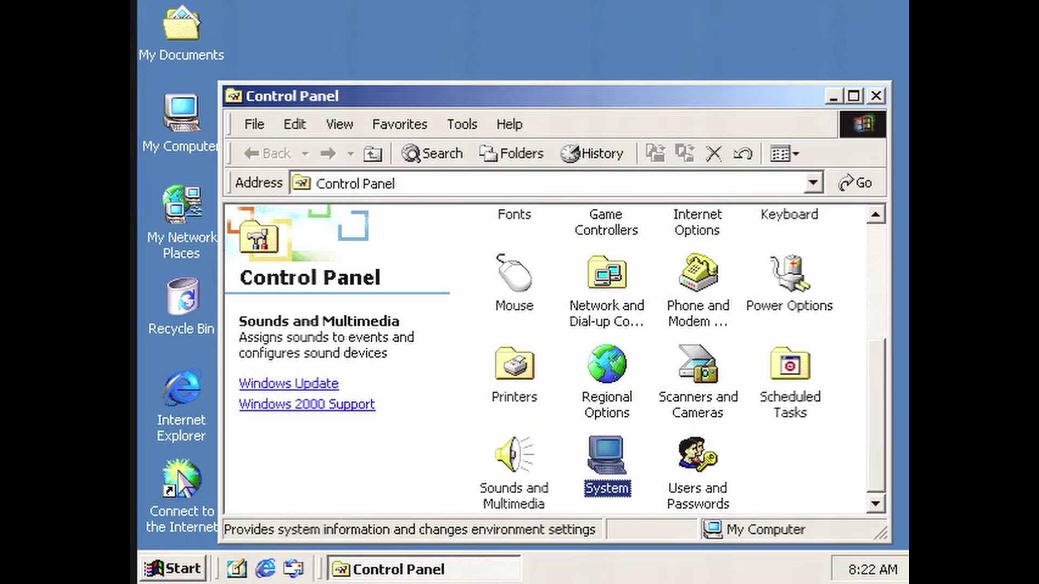
{"action": "key", "text": "Return"}
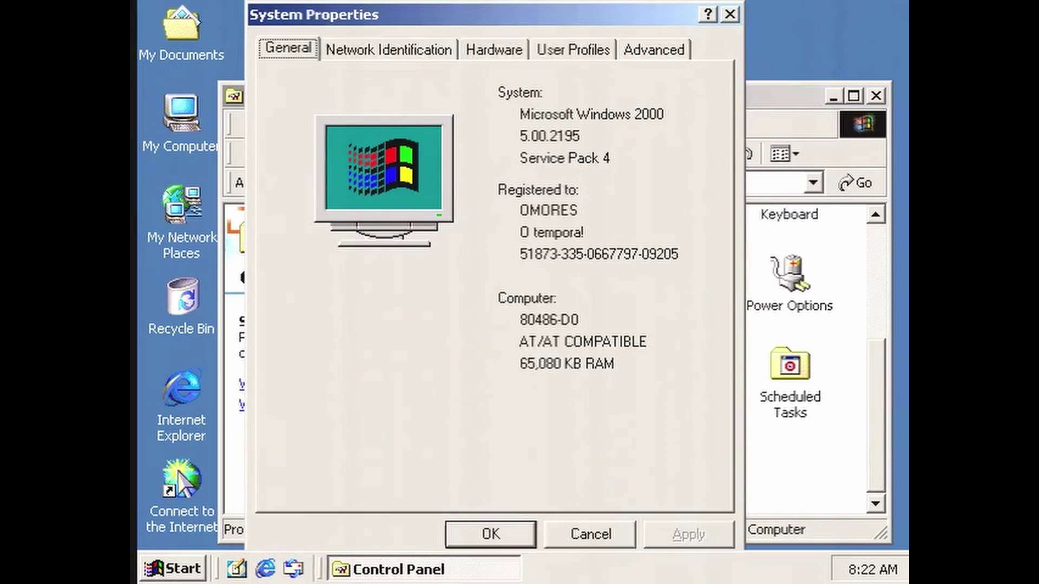
Step: Switch System Properties to the Hardware page and move focus to Device Manager
{"action": "key", "text": "Tab"}
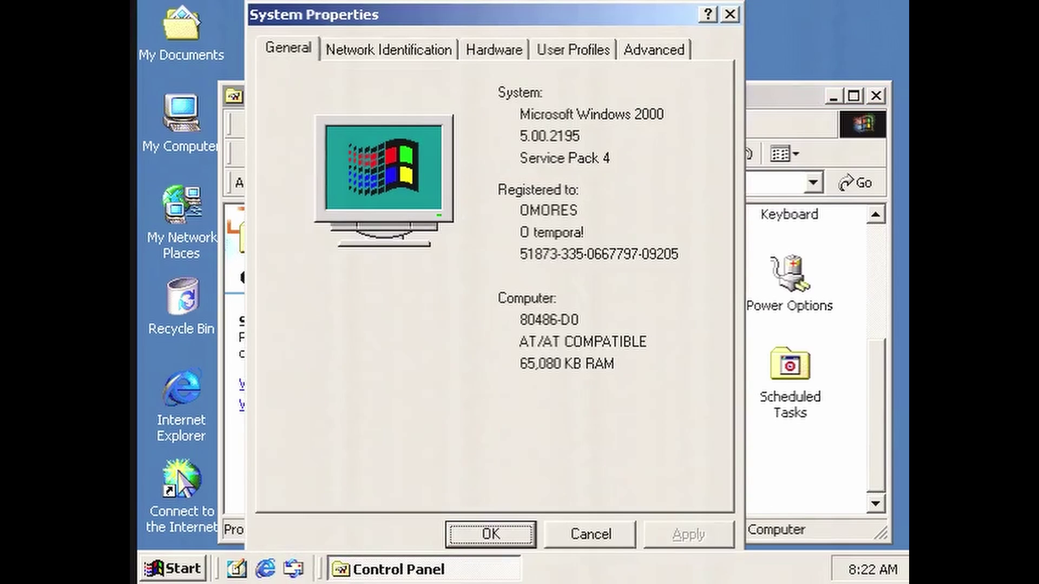
{"action": "key", "text": "Tab"}
{"action": "key", "text": "Tab"}
{"action": "key", "text": "Right"}
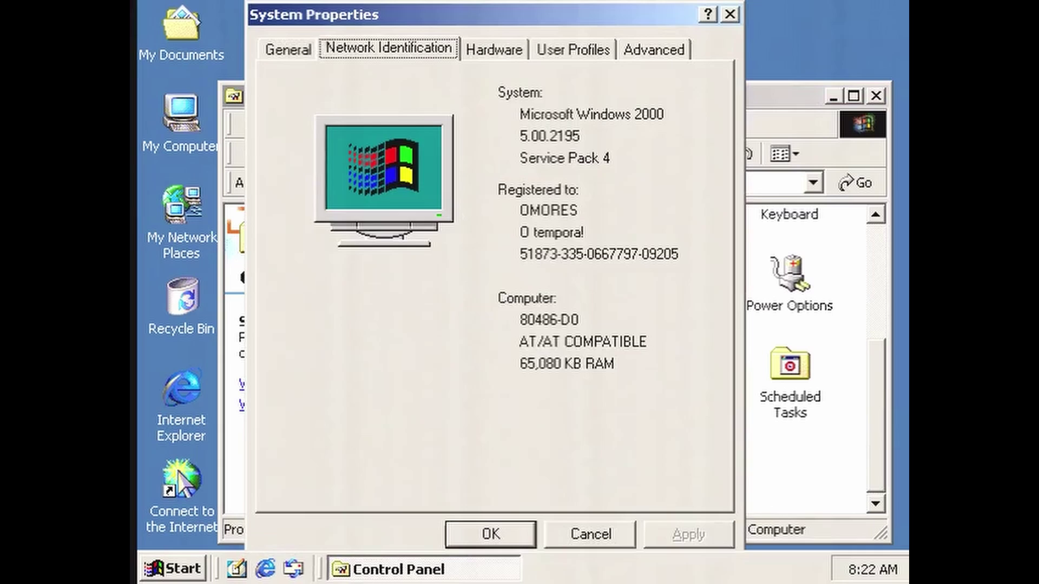
{"action": "key", "text": "Right"}
{"action": "key", "text": "Right"}
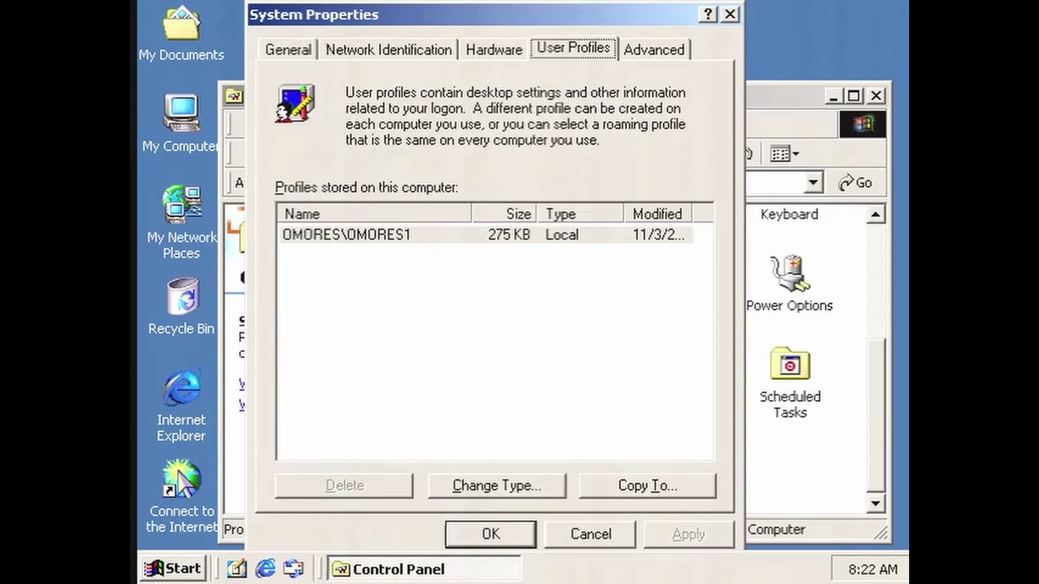
{"action": "key", "text": "Left"}
{"action": "key", "text": "Tab"}
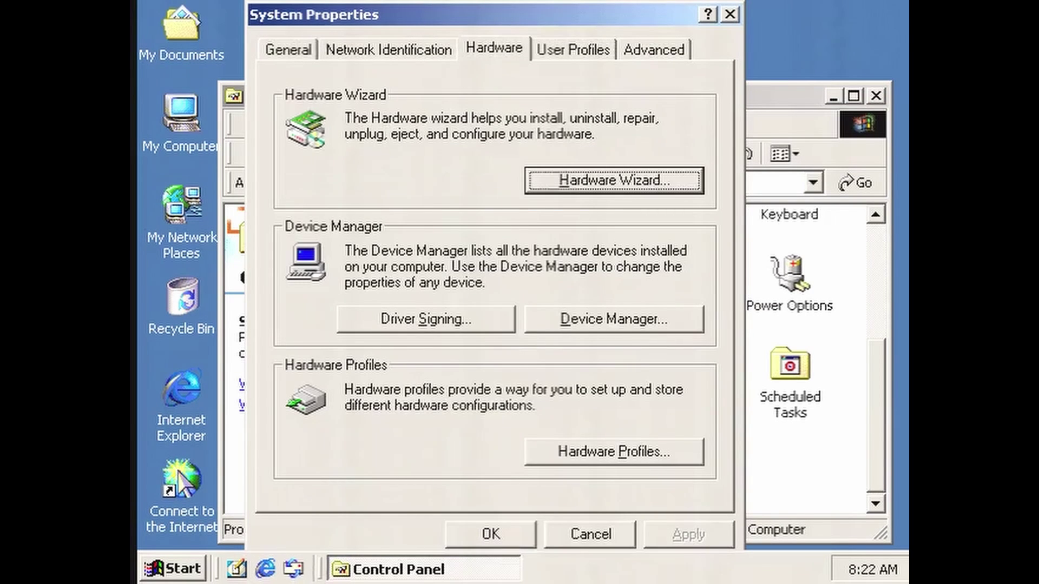
{"action": "key", "text": "Tab"}
{"action": "key", "text": "Tab"}
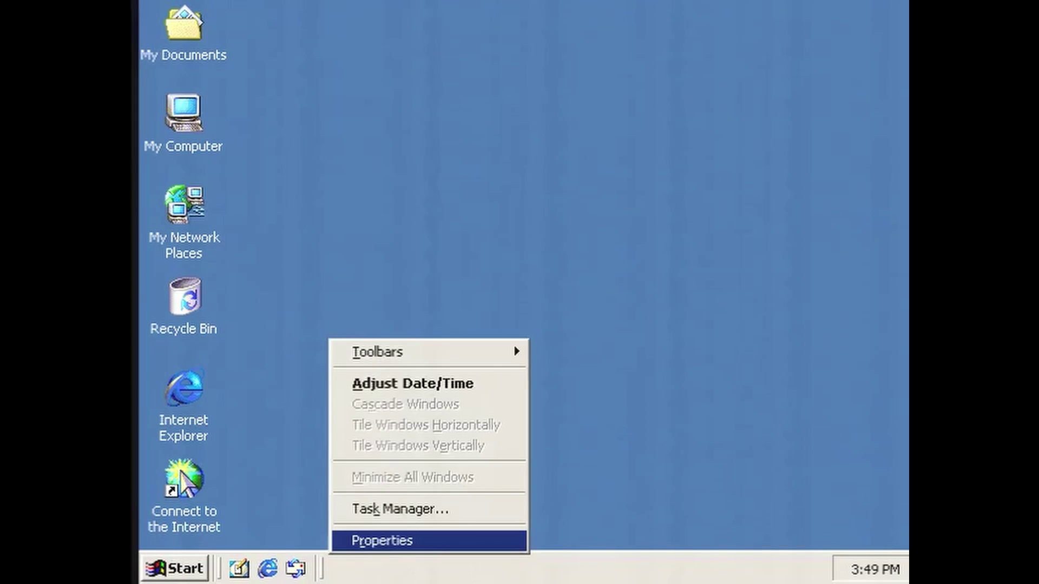
Step: Dismiss Taskbar and Start Menu Properties and bring up Display Properties from the desktop menu
{"action": "key", "text": "Return"}
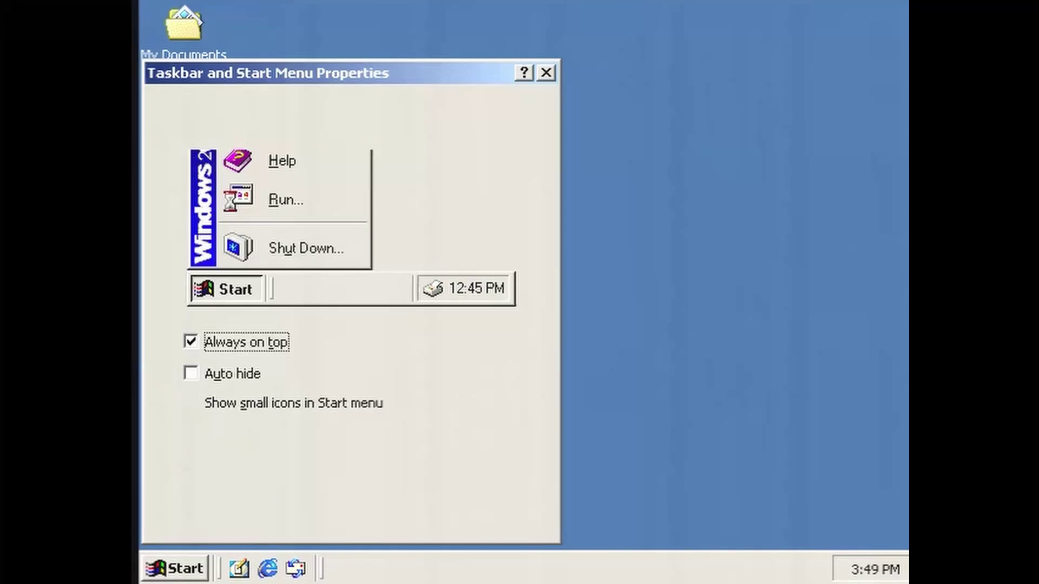
{"action": "key", "text": "Escape"}
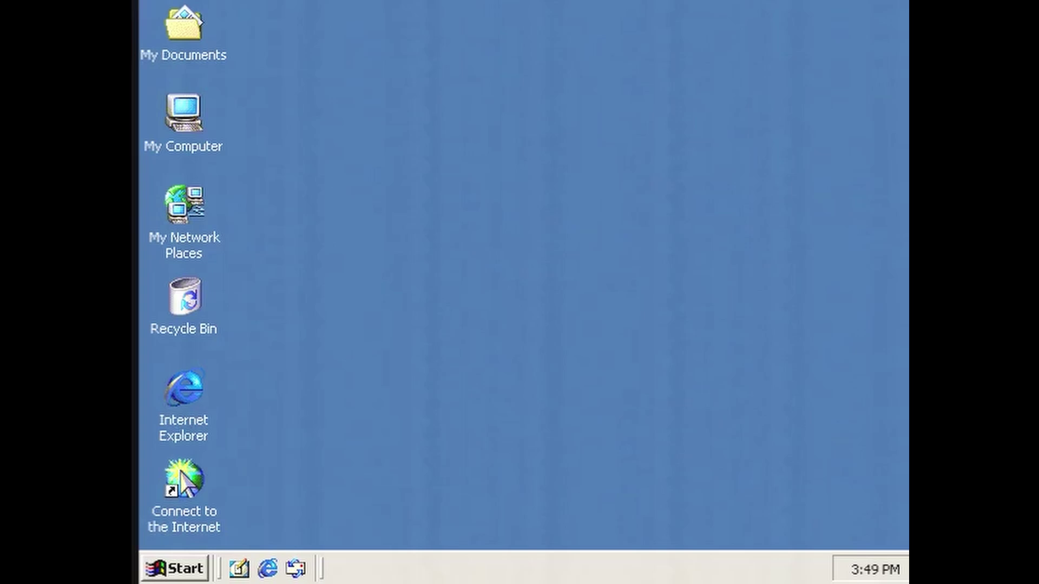
{"action": "key", "text": "shift+F10"}
{"action": "key", "text": "Up"}
{"action": "key", "text": "Return"}
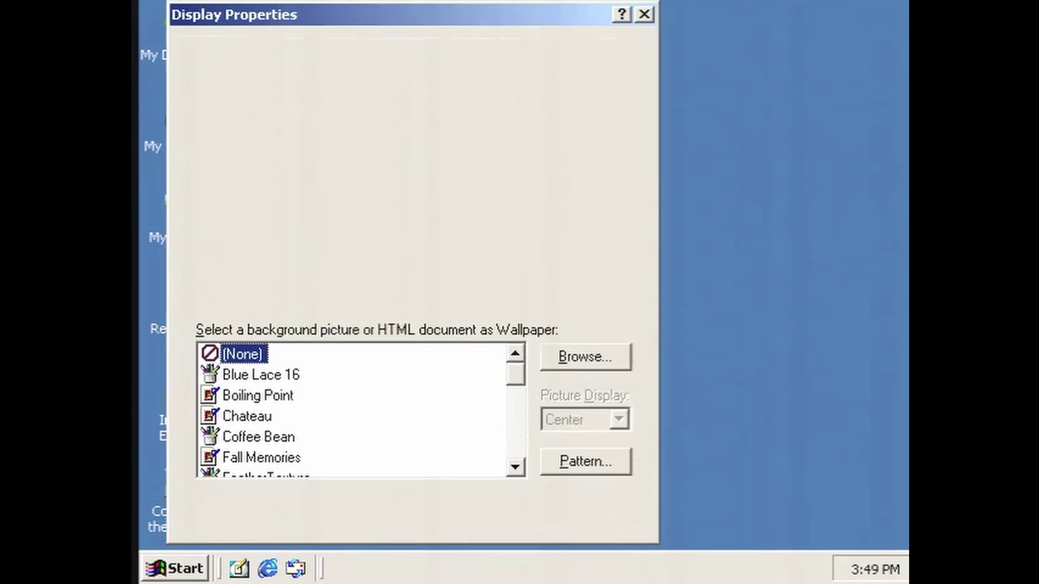
{"action": "key", "text": "shift+F10"}
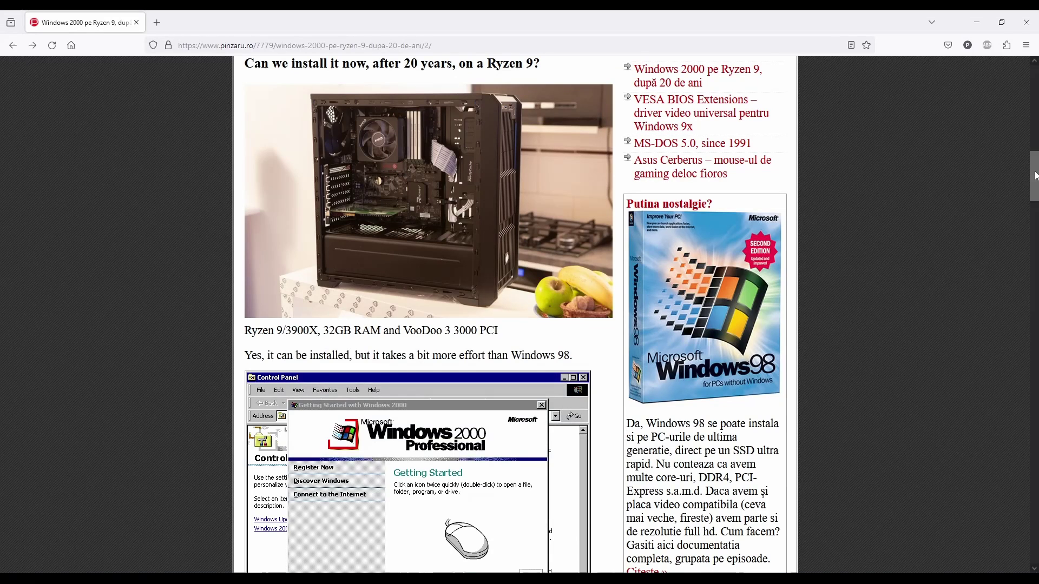
{"action": "left_click_drag", "start_coordinate": [1035, 175], "coordinate": [1037, 233]}
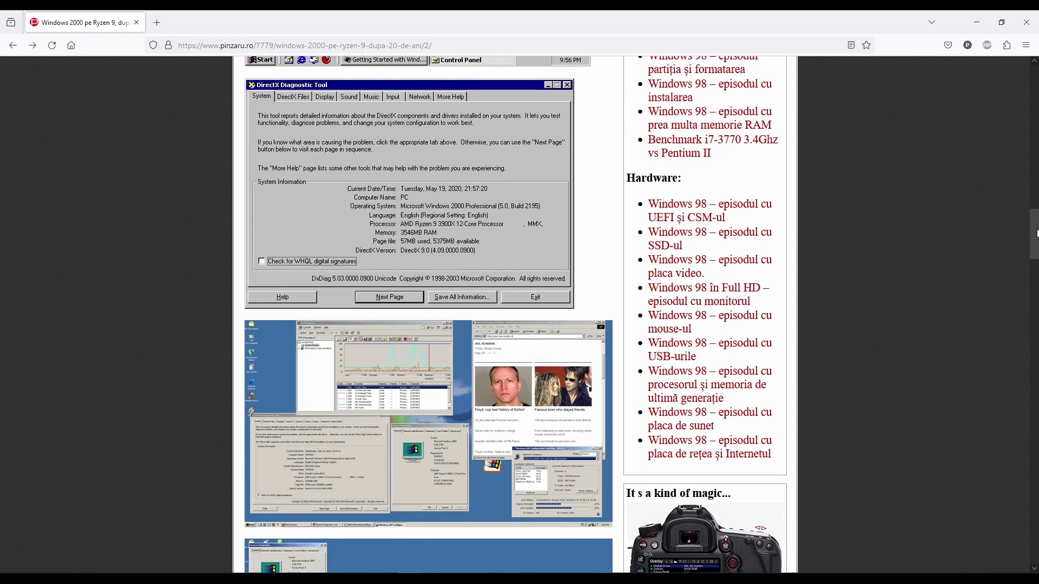
{"action": "left_click_drag", "start_coordinate": [1036, 233], "coordinate": [1035, 259]}
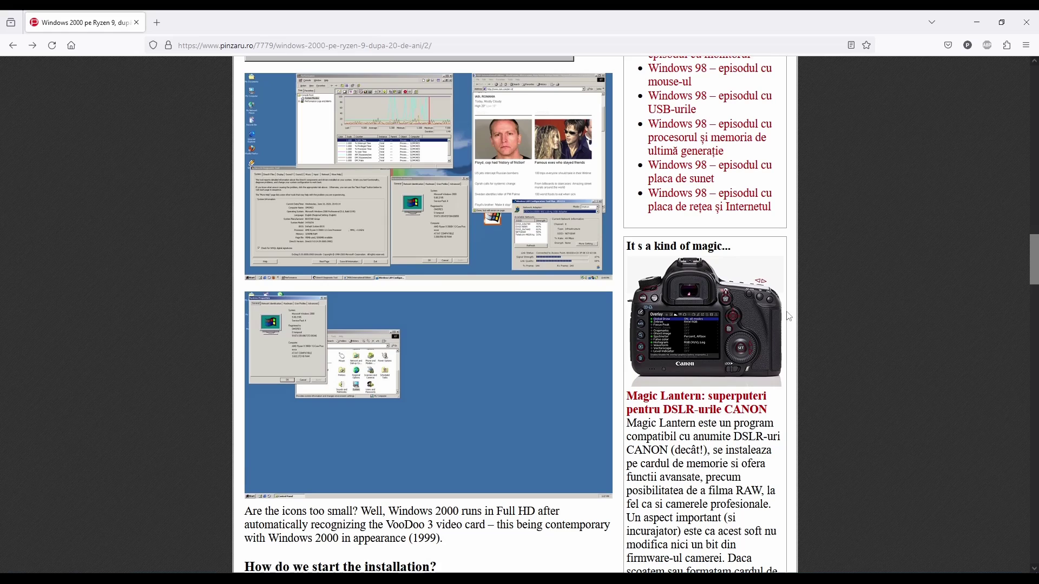
Step: View the article's Ryzen 9 desktop screenshot at full resolution, then bring up System Properties
{"action": "left_click", "coordinate": [513, 180]}
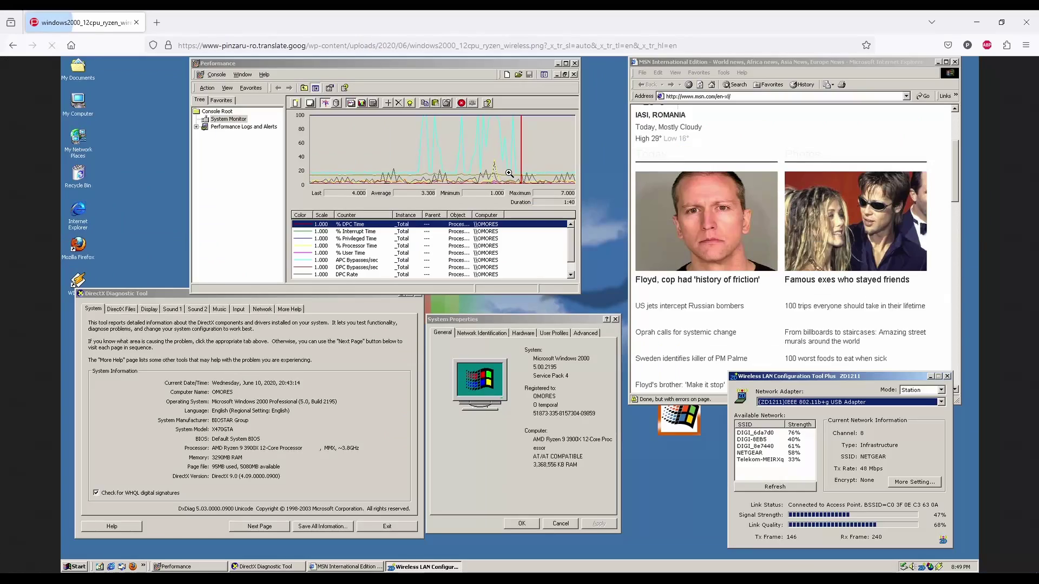
{"action": "left_click", "coordinate": [544, 390]}
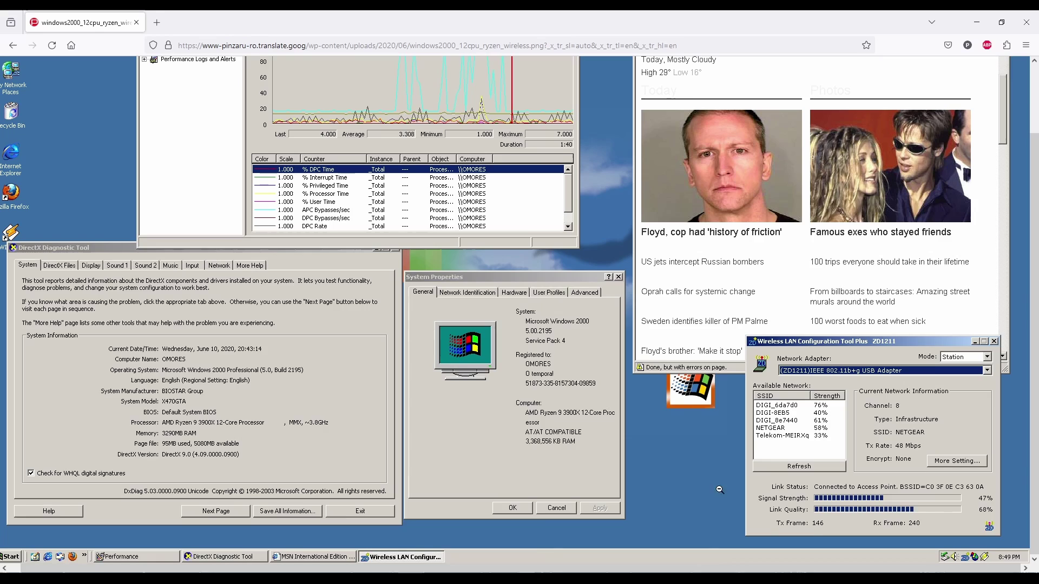
{"action": "scroll", "coordinate": [719, 367], "scroll_direction": "up", "scroll_amount": 2}
{"action": "scroll", "coordinate": [754, 298], "scroll_direction": "down", "scroll_amount": 1}
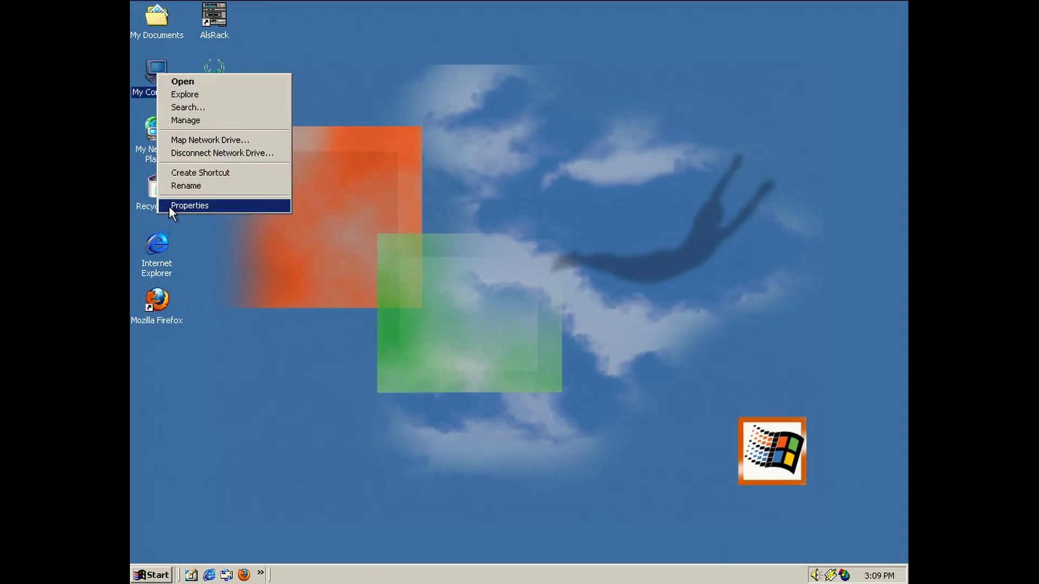
{"action": "left_click", "coordinate": [169, 207]}
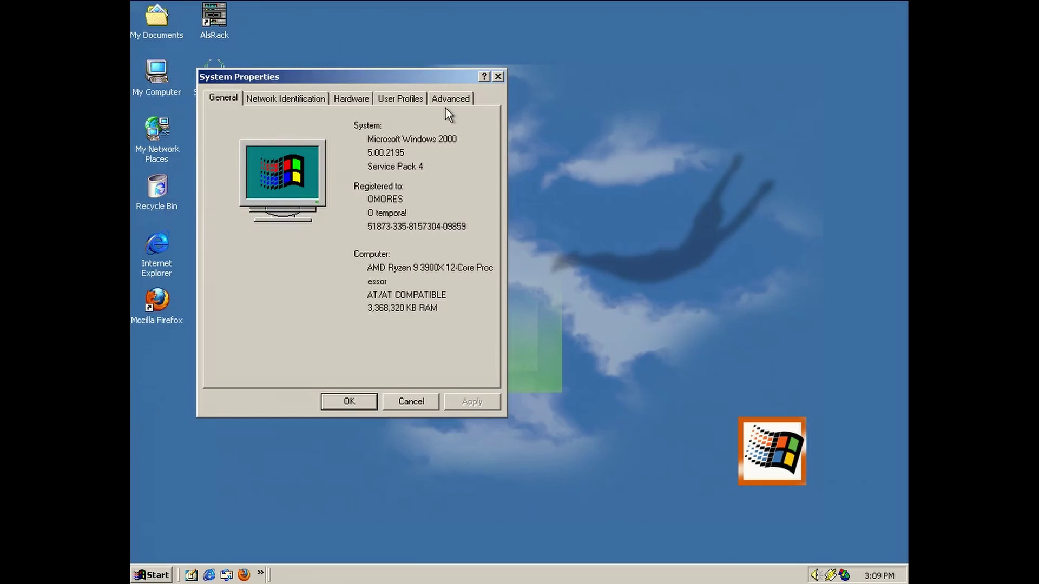
Step: Show the Hardware page of the Ryzen 9 machine's System Properties
{"action": "left_click", "coordinate": [352, 99]}
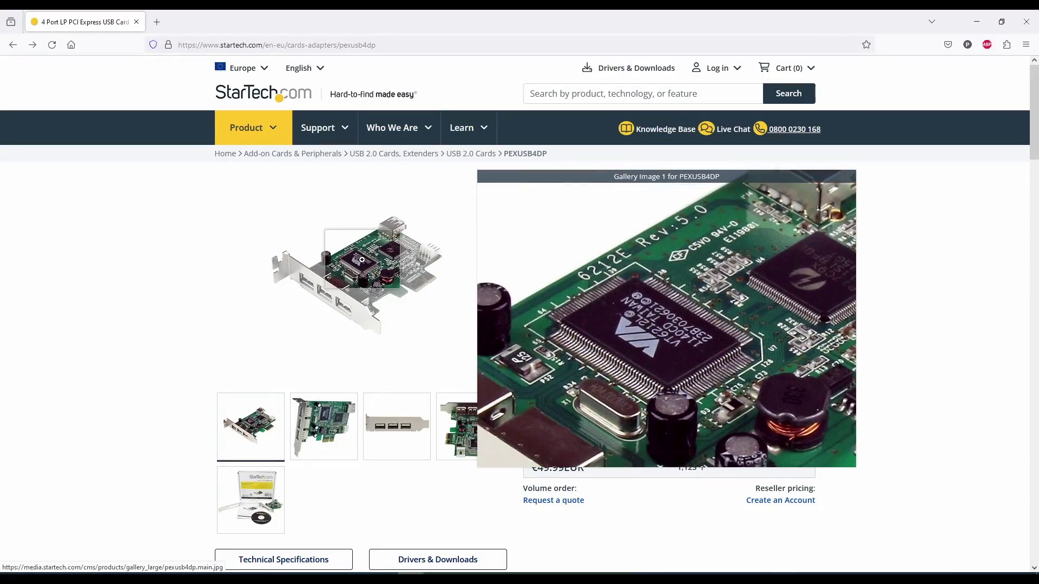
{"action": "mouse_move", "coordinate": [347, 325]}
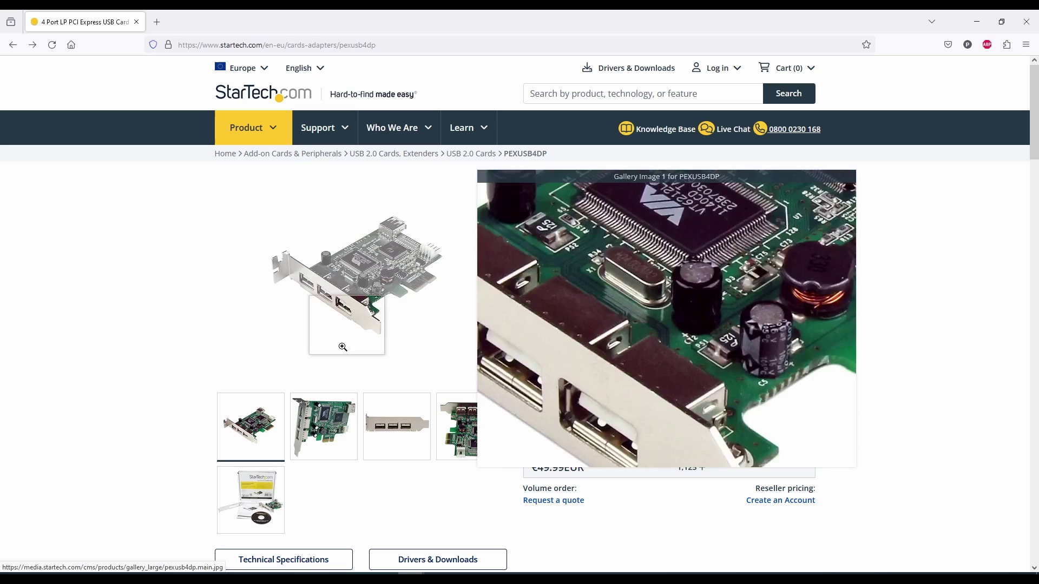
Step: Show the USB card's second product photo and select the Windows® 2000 compatibility entry
{"action": "left_click", "coordinate": [325, 418]}
{"action": "scroll", "coordinate": [681, 320], "scroll_direction": "down", "scroll_amount": 1}
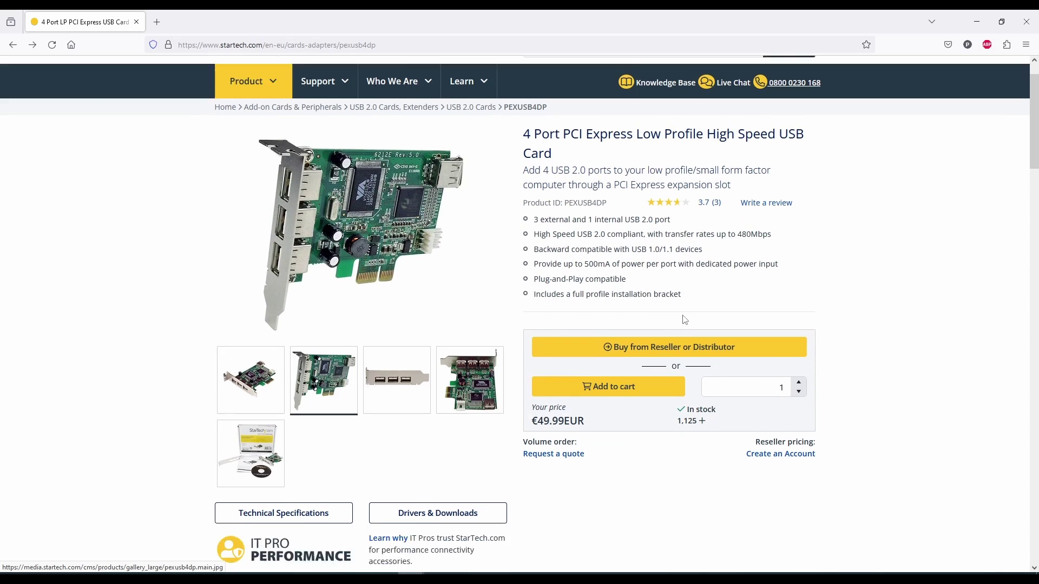
{"action": "scroll", "coordinate": [712, 288], "scroll_direction": "down", "scroll_amount": 3}
{"action": "scroll", "coordinate": [721, 280], "scroll_direction": "down", "scroll_amount": 1}
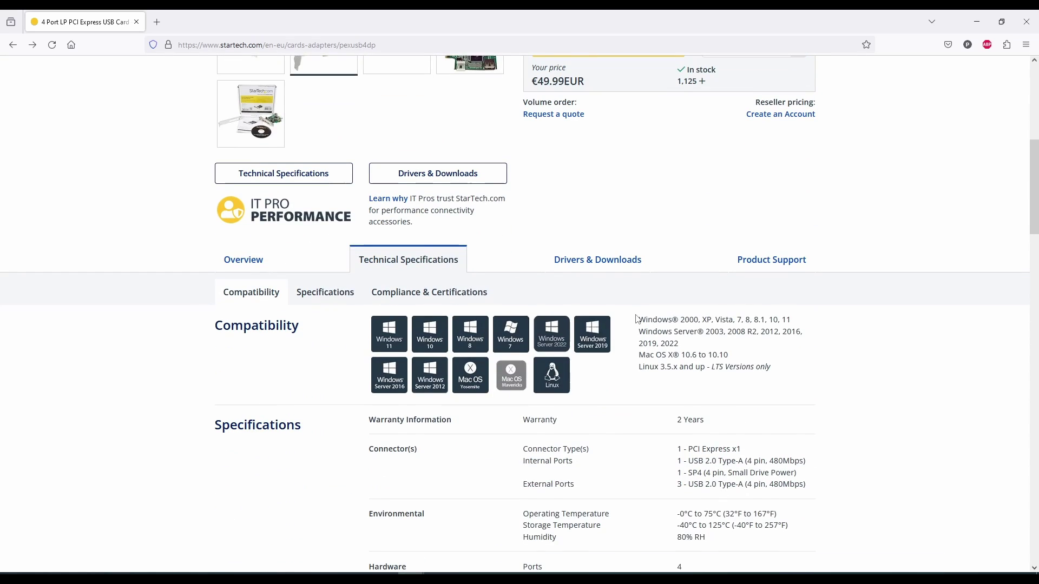
{"action": "left_click_drag", "start_coordinate": [671, 319], "coordinate": [699, 320]}
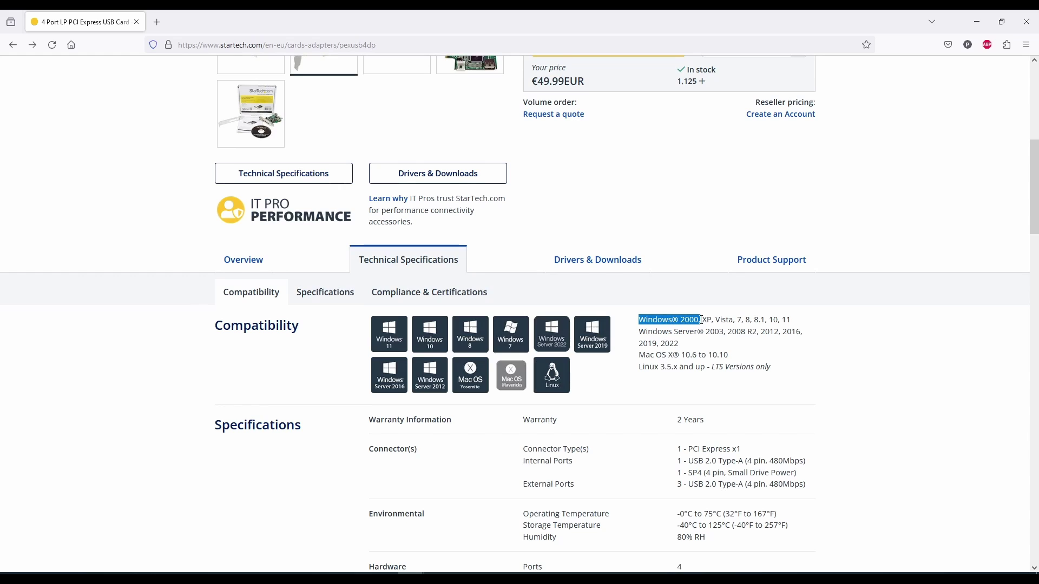
{"action": "scroll", "coordinate": [755, 351], "scroll_direction": "up", "scroll_amount": 5, "text": "ctrl"}
{"action": "scroll", "coordinate": [811, 357], "scroll_direction": "down", "scroll_amount": 2}
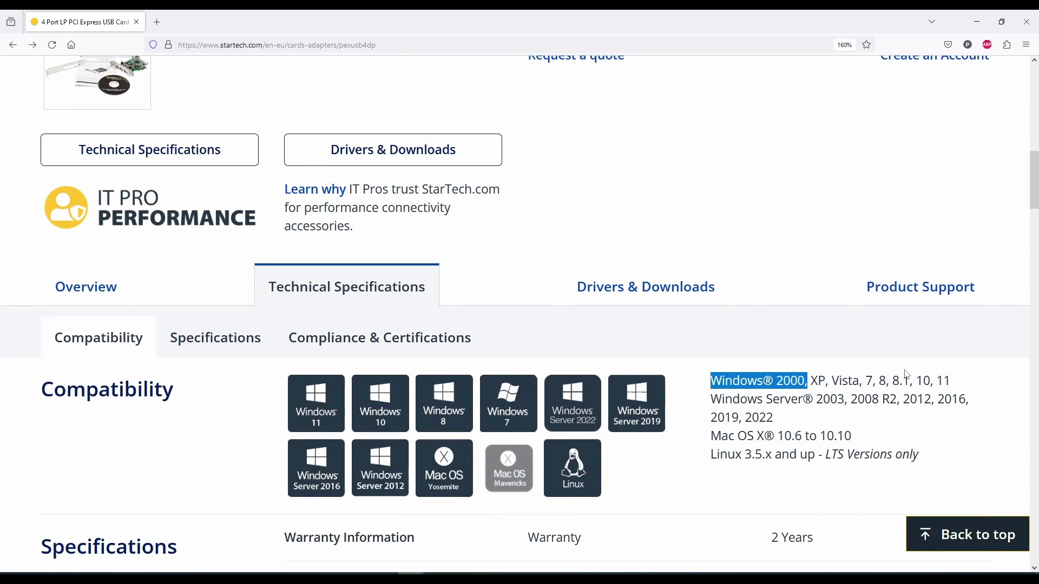
{"action": "scroll", "coordinate": [845, 358], "scroll_direction": "down", "scroll_amount": 5}
{"action": "scroll", "coordinate": [861, 355], "scroll_direction": "up", "scroll_amount": 4}
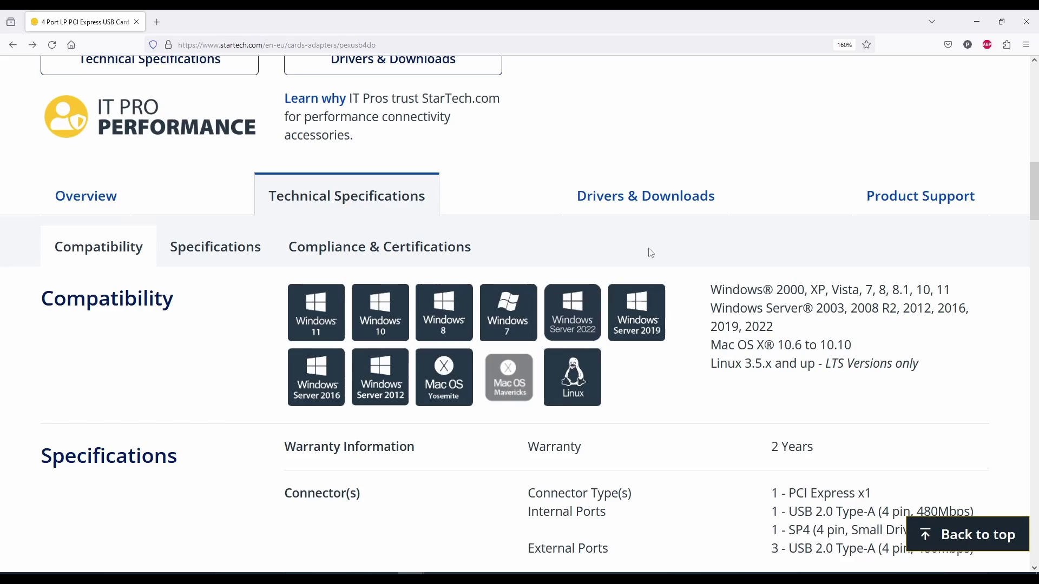
{"action": "scroll", "coordinate": [621, 256], "scroll_direction": "up", "scroll_amount": 3}
{"action": "scroll", "coordinate": [625, 260], "scroll_direction": "up", "scroll_amount": 4}
{"action": "scroll", "coordinate": [625, 260], "scroll_direction": "up", "scroll_amount": 1}
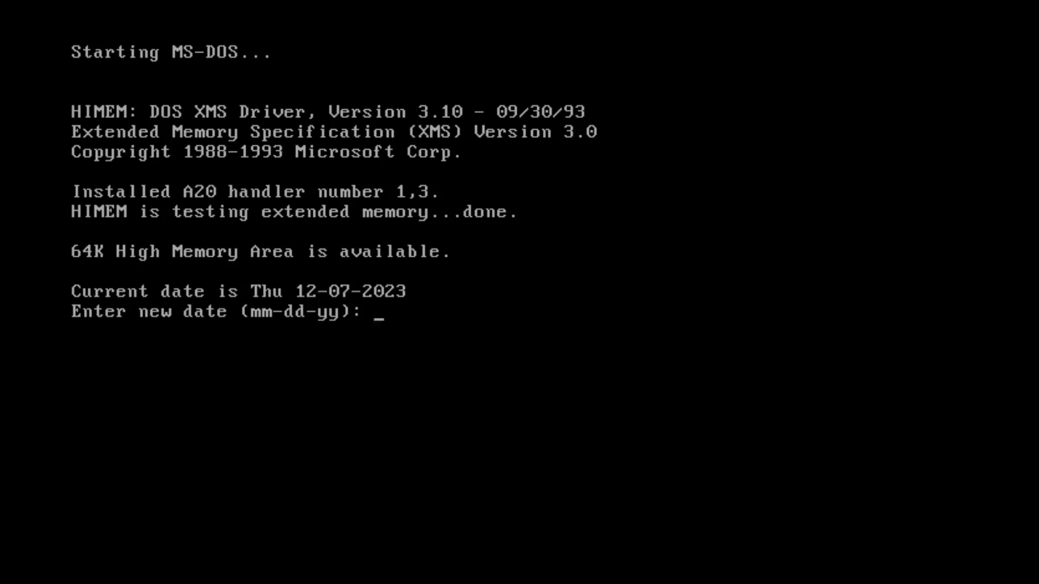
Step: Accept the date and time and load the smartdrv disk cache from the drive root
{"action": "key", "text": "Return"}
{"action": "key", "text": "Return"}
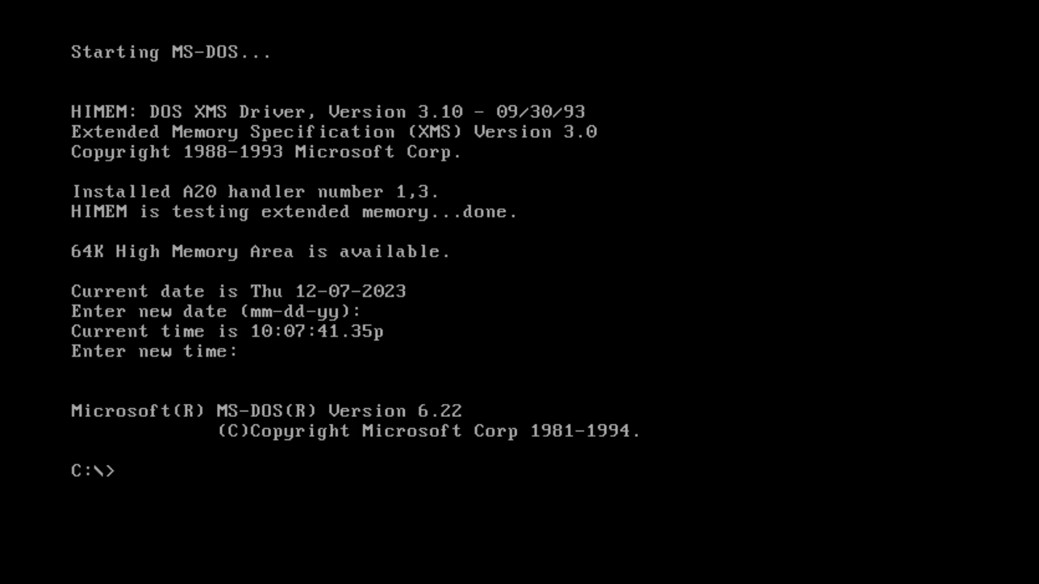
{"action": "type", "text": "cd c"}
{"action": "type", "text": "d"}
{"action": "key", "text": "Return"}
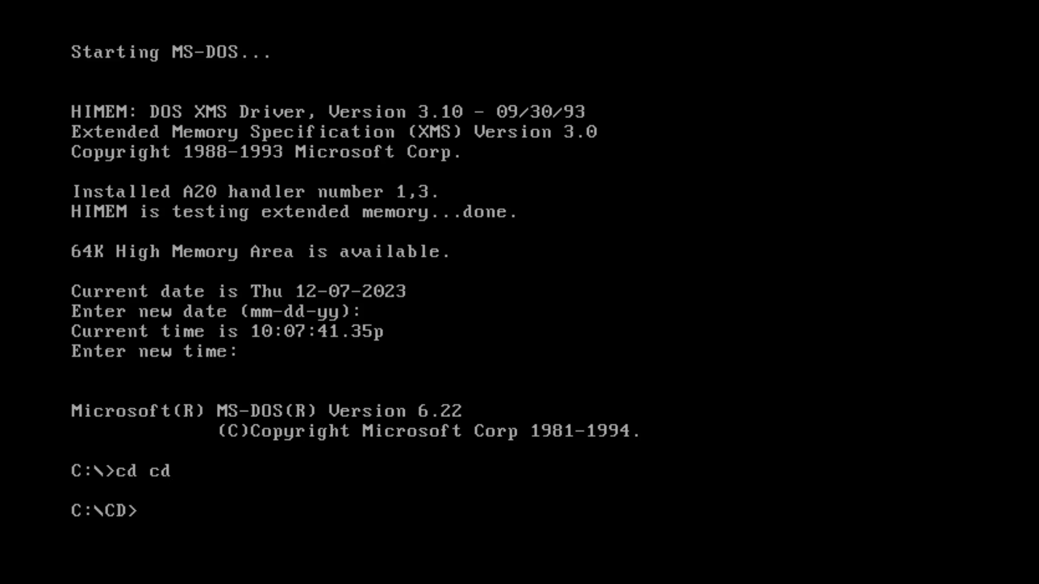
{"action": "type", "text": "cd.."}
{"action": "key", "text": "Return"}
{"action": "type", "text": "sma"}
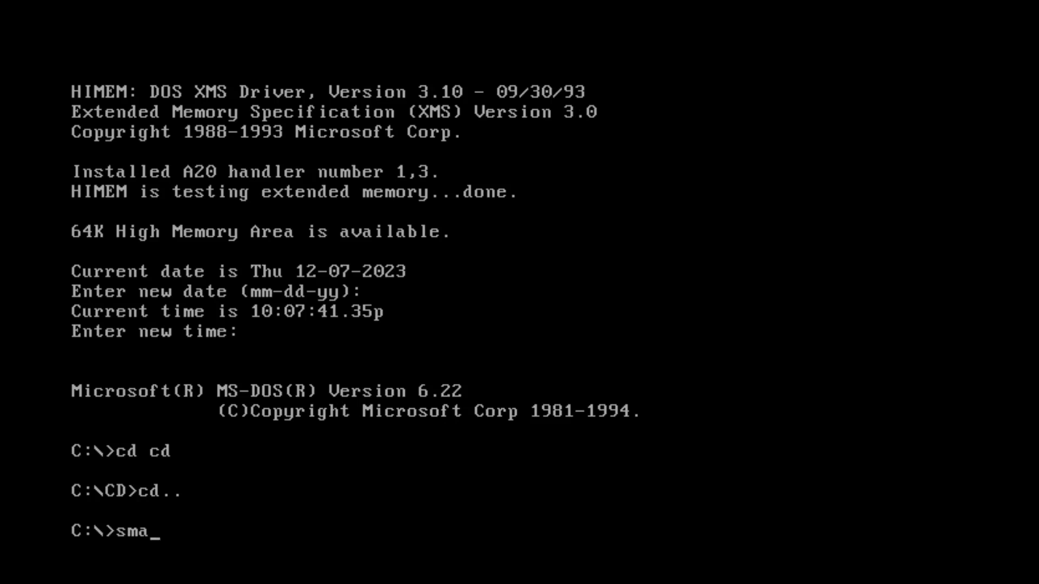
{"action": "type", "text": "rtdrv"}
{"action": "key", "text": "Return"}
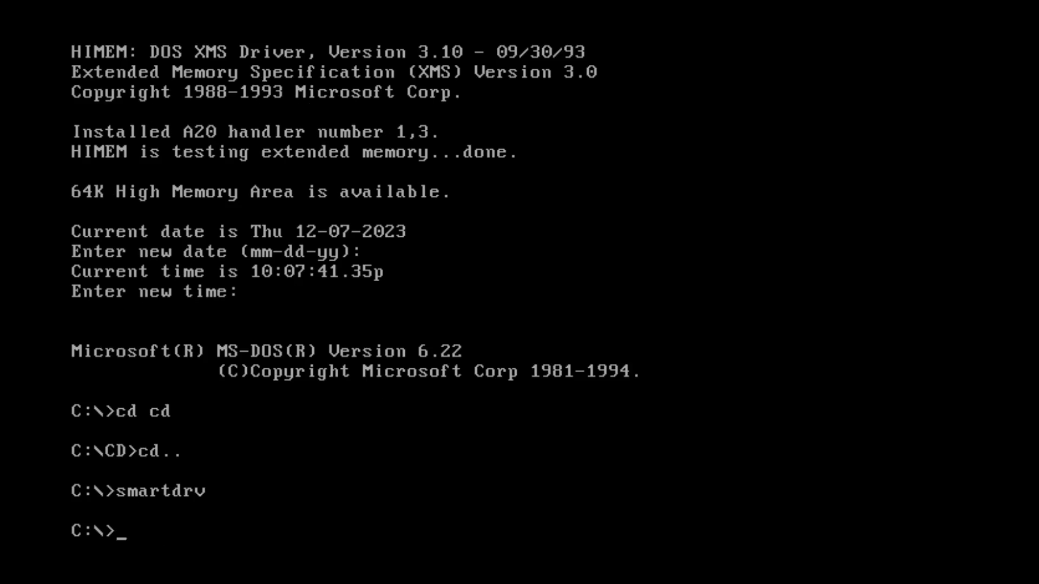
{"action": "type", "text": "cd cd"}
Step: Change into CD\i386 and run winnt to launch Windows 2000 Setup
{"action": "key", "text": "Return"}
{"action": "type", "text": "cd "}
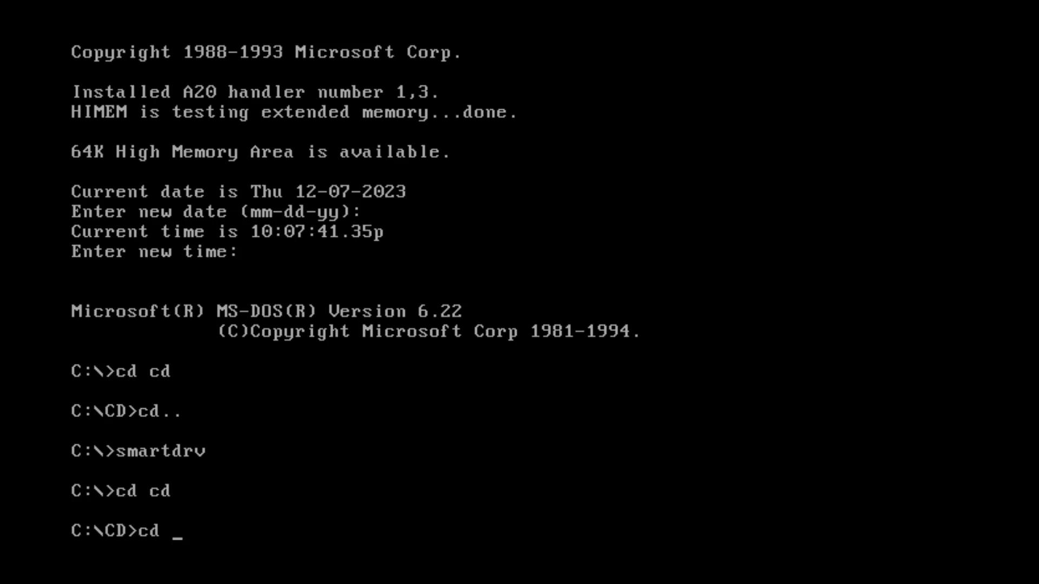
{"action": "type", "text": "i386"}
{"action": "key", "text": "Return"}
{"action": "type", "text": "winnt"}
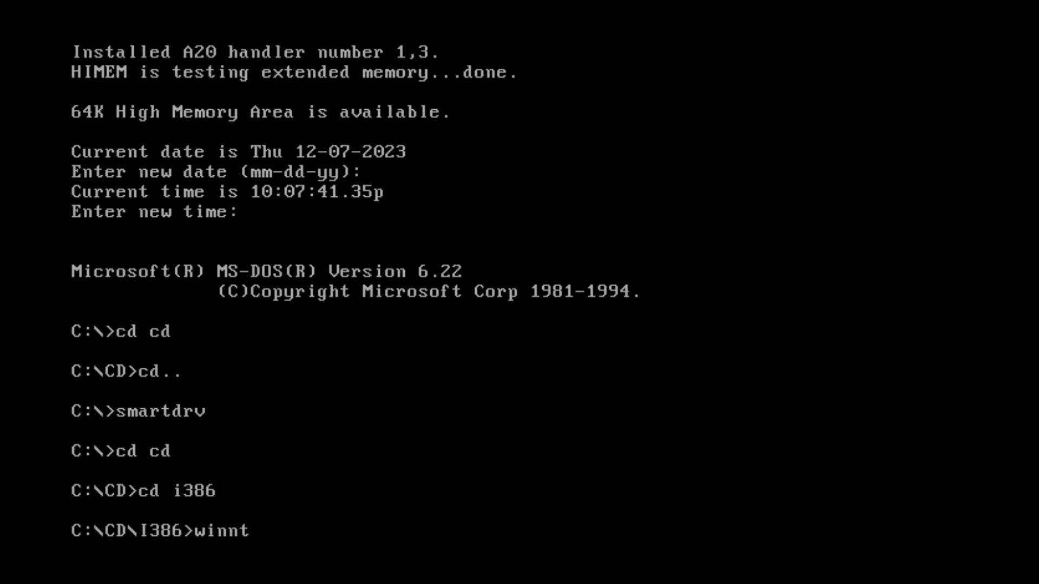
{"action": "key", "text": "Return"}
{"action": "key", "text": "Return"}
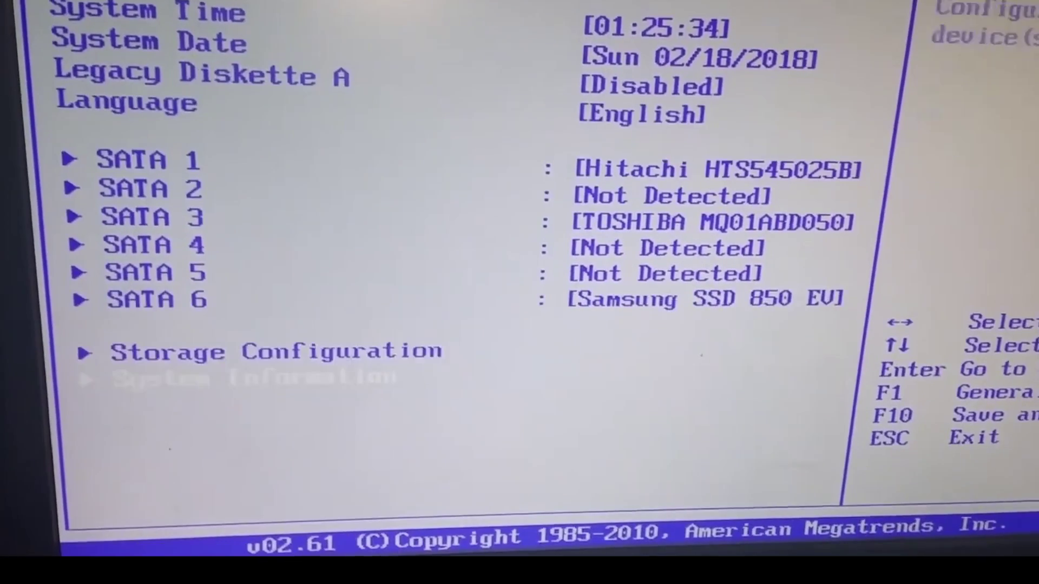
Step: Review the Configure SATA as choices (IDE/RAID/AHCI) in Storage Configuration, keeping IDE
{"action": "key", "text": "Up"}
{"action": "key", "text": "Return"}
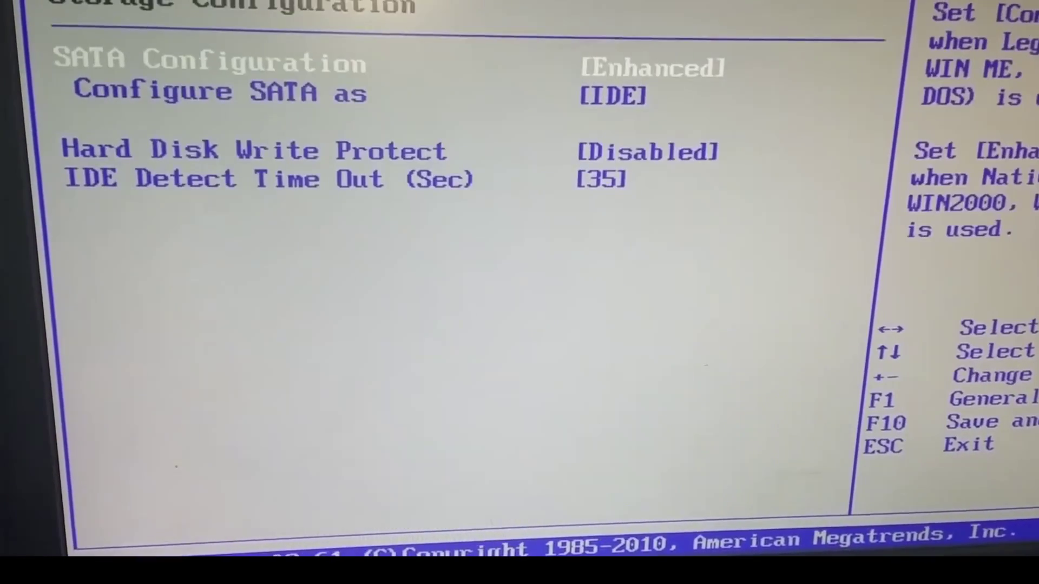
{"action": "key", "text": "Down"}
{"action": "key", "text": "Return"}
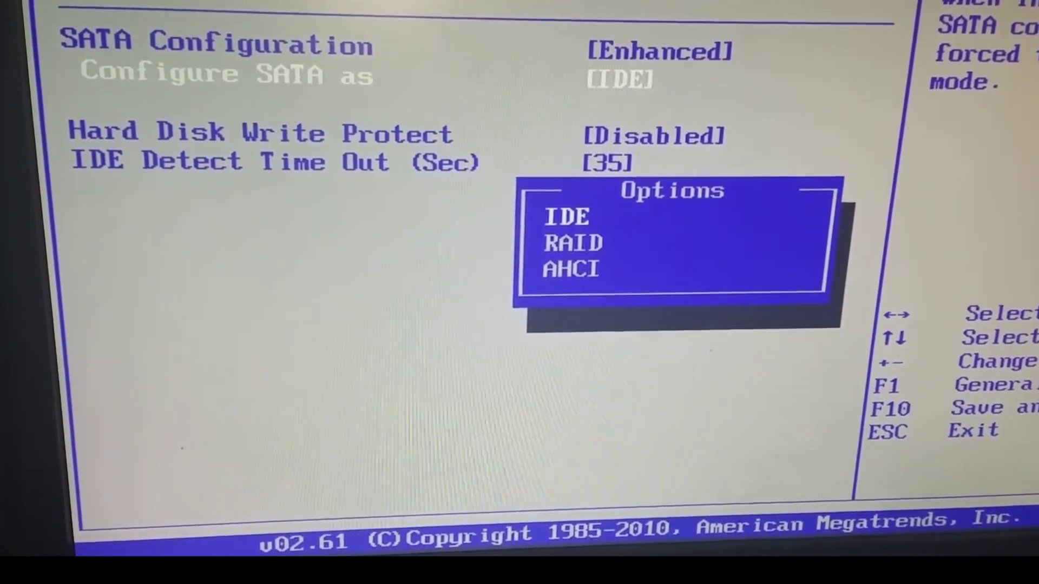
{"action": "key", "text": "Escape"}
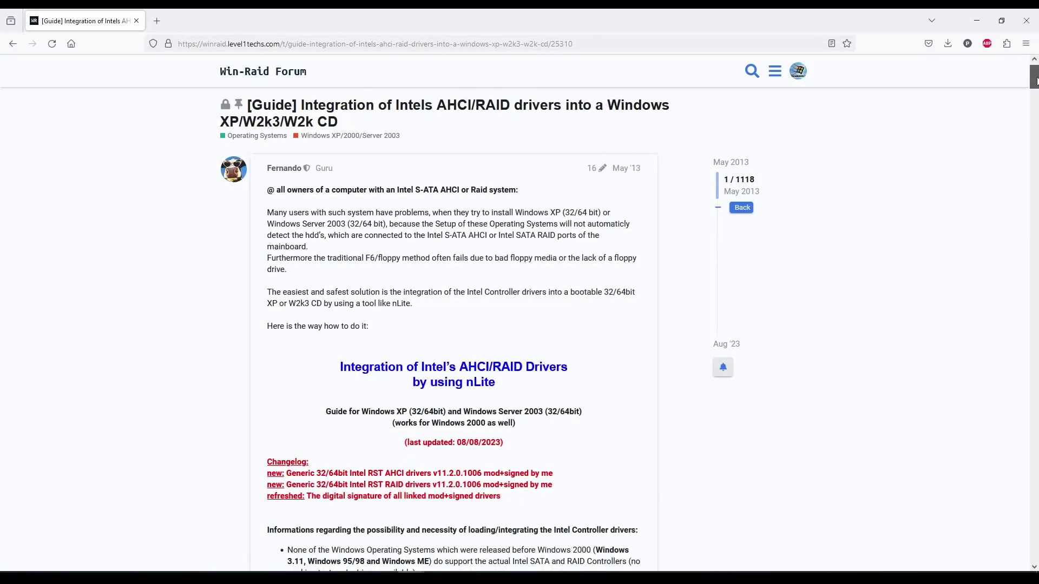
{"action": "left_click_drag", "start_coordinate": [1035, 81], "coordinate": [1035, 91]}
{"action": "scroll", "coordinate": [454, 324], "scroll_direction": "down", "scroll_amount": 1}
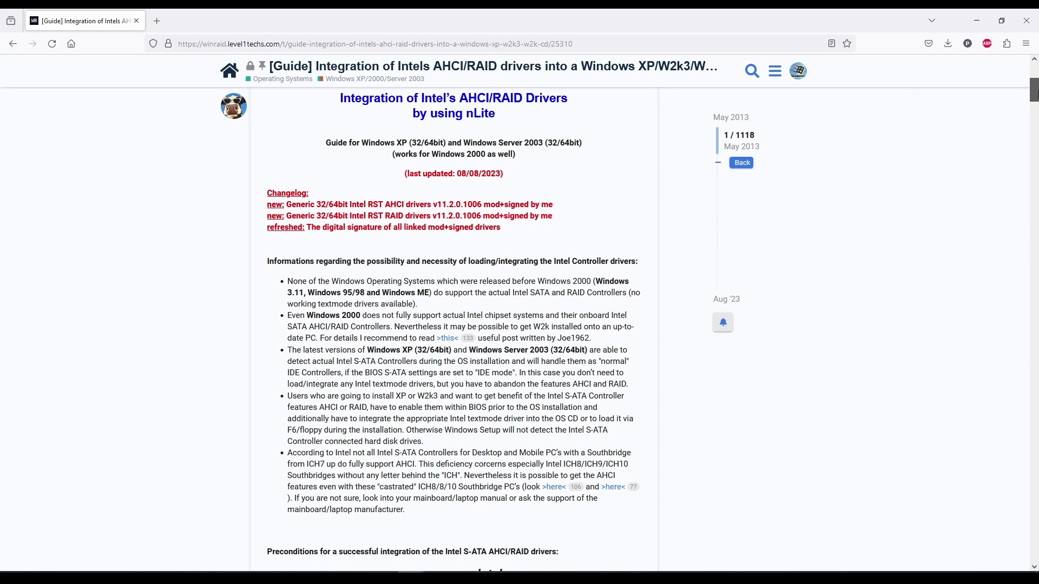
{"action": "scroll", "coordinate": [454, 324], "scroll_direction": "down", "scroll_amount": 4}
{"action": "scroll", "coordinate": [454, 324], "scroll_direction": "down", "scroll_amount": 6}
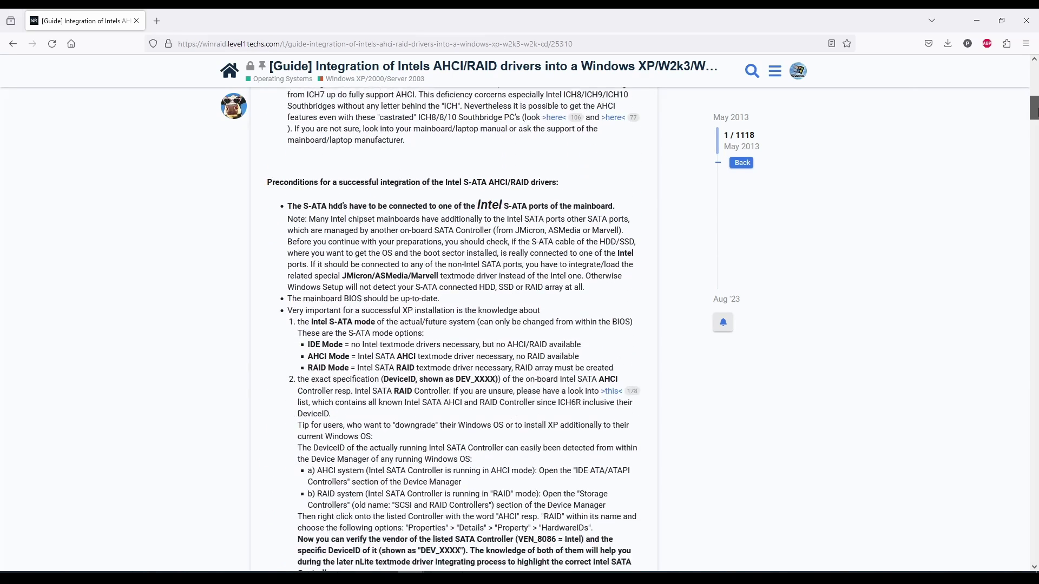
{"action": "scroll", "coordinate": [453, 324], "scroll_direction": "down", "scroll_amount": 1}
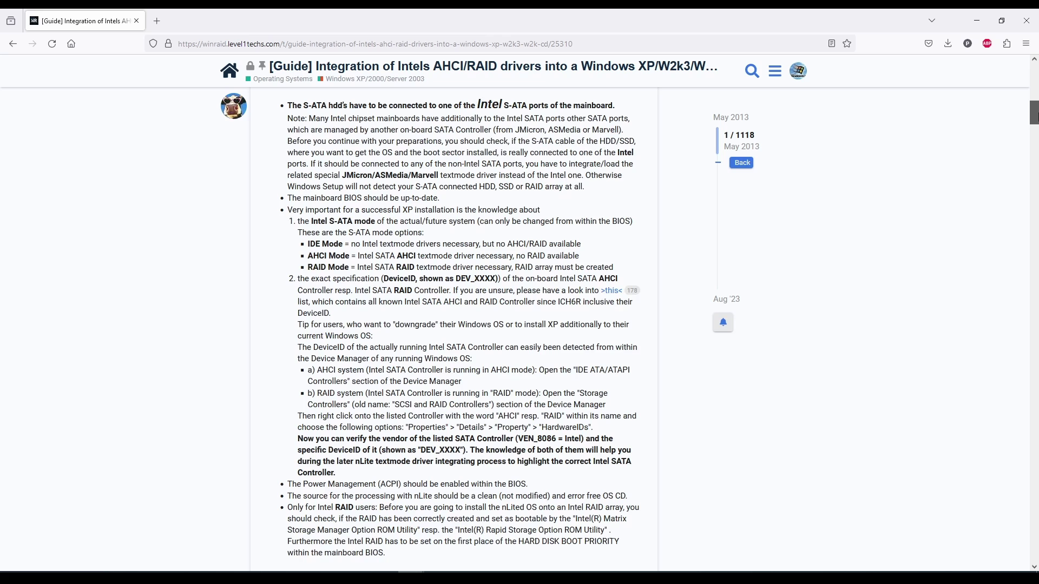
{"action": "scroll", "coordinate": [453, 326], "scroll_direction": "down", "scroll_amount": 1}
{"action": "scroll", "coordinate": [454, 325], "scroll_direction": "down", "scroll_amount": 4}
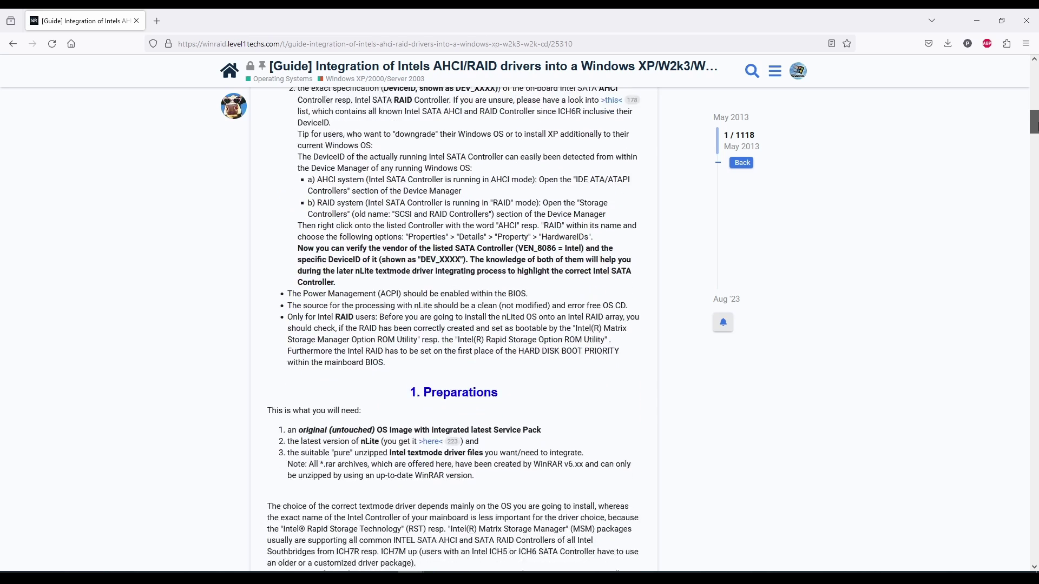
{"action": "scroll", "coordinate": [454, 325], "scroll_direction": "down", "scroll_amount": 4}
{"action": "scroll", "coordinate": [454, 324], "scroll_direction": "down", "scroll_amount": 1}
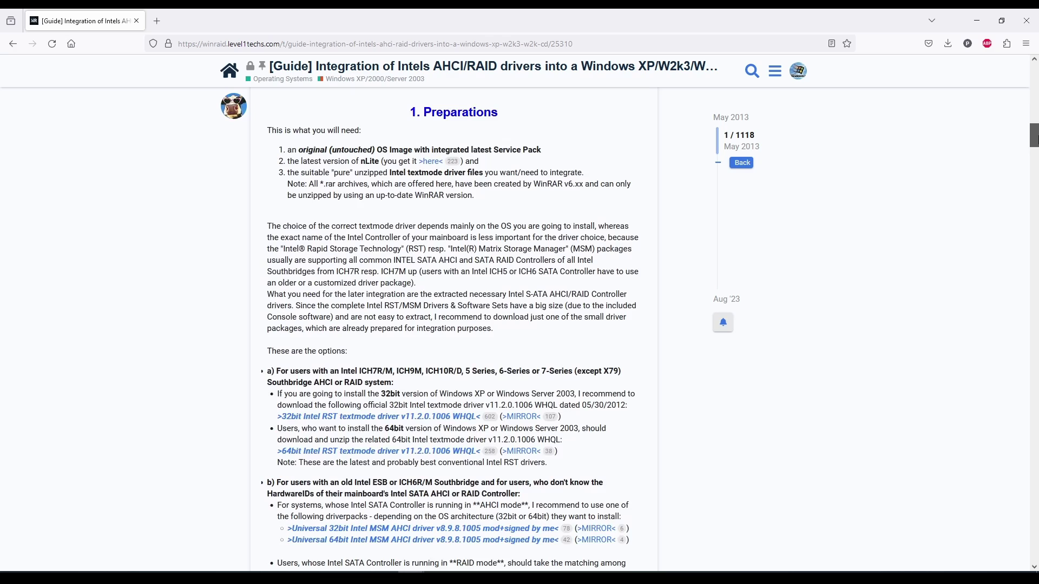
{"action": "scroll", "coordinate": [453, 325], "scroll_direction": "down", "scroll_amount": 3}
{"action": "scroll", "coordinate": [454, 324], "scroll_direction": "down", "scroll_amount": 5}
{"action": "scroll", "coordinate": [454, 325], "scroll_direction": "down", "scroll_amount": 2}
{"action": "scroll", "coordinate": [454, 325], "scroll_direction": "down", "scroll_amount": 1}
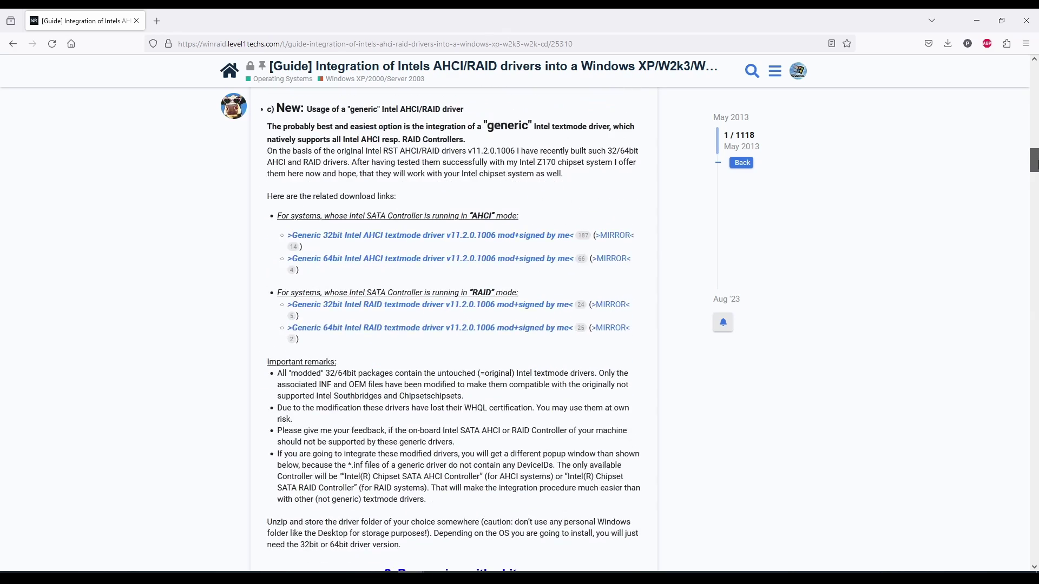
{"action": "scroll", "coordinate": [453, 325], "scroll_direction": "down", "scroll_amount": 3}
{"action": "scroll", "coordinate": [454, 325], "scroll_direction": "down", "scroll_amount": 2}
{"action": "scroll", "coordinate": [454, 325], "scroll_direction": "down", "scroll_amount": 4}
{"action": "scroll", "coordinate": [454, 325], "scroll_direction": "down", "scroll_amount": 2}
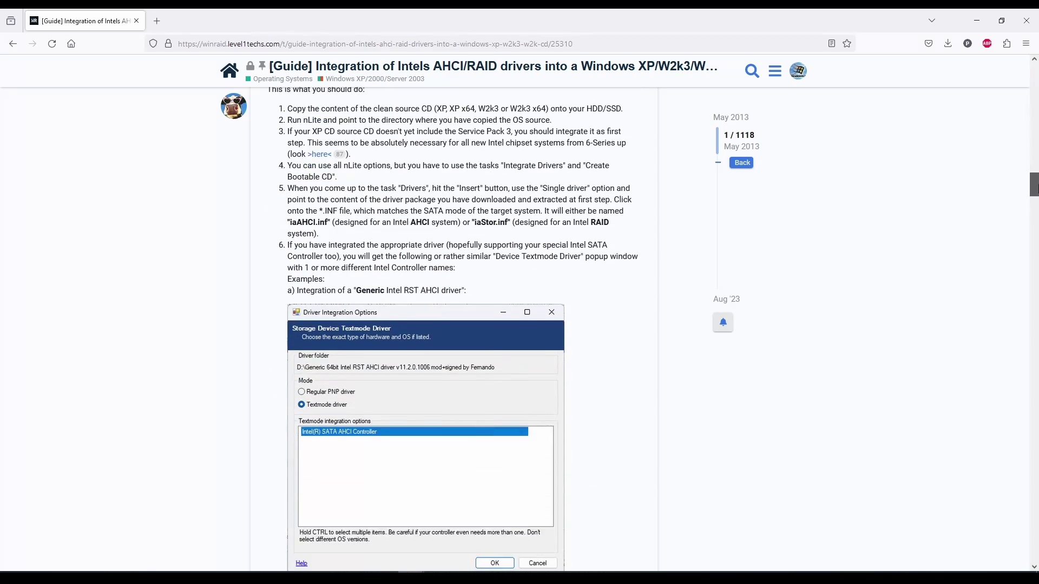
{"action": "scroll", "coordinate": [454, 325], "scroll_direction": "up", "scroll_amount": 1}
{"action": "scroll", "coordinate": [1034, 184], "scroll_direction": "up", "scroll_amount": 1}
{"action": "scroll", "coordinate": [1034, 184], "scroll_direction": "up", "scroll_amount": 1}
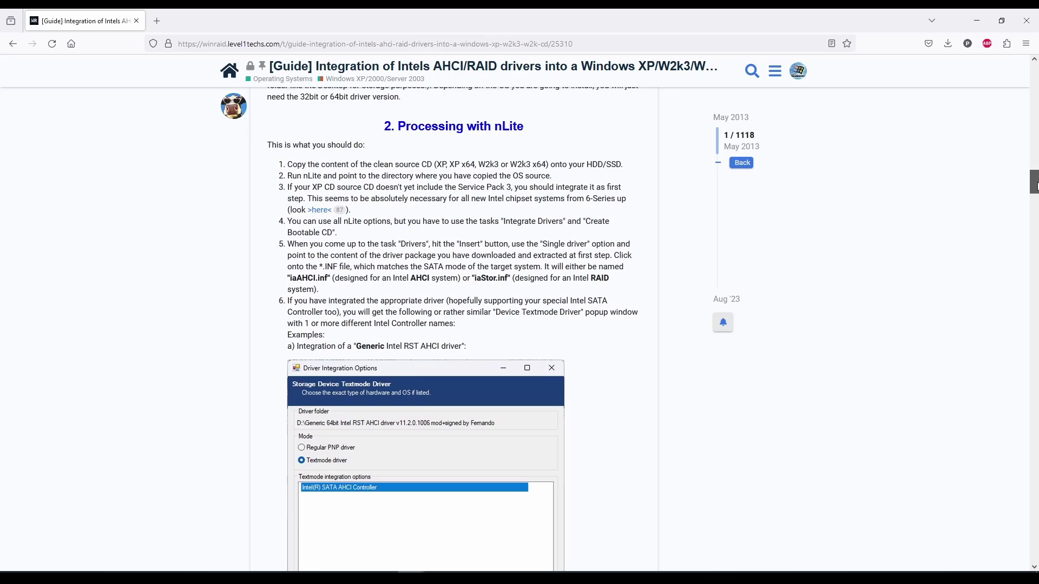
{"action": "scroll", "coordinate": [1025, 240], "scroll_direction": "down", "scroll_amount": 6}
{"action": "scroll", "coordinate": [1009, 235], "scroll_direction": "down", "scroll_amount": 3}
{"action": "scroll", "coordinate": [1009, 235], "scroll_direction": "down", "scroll_amount": 8}
{"action": "scroll", "coordinate": [1007, 236], "scroll_direction": "up", "scroll_amount": 3}
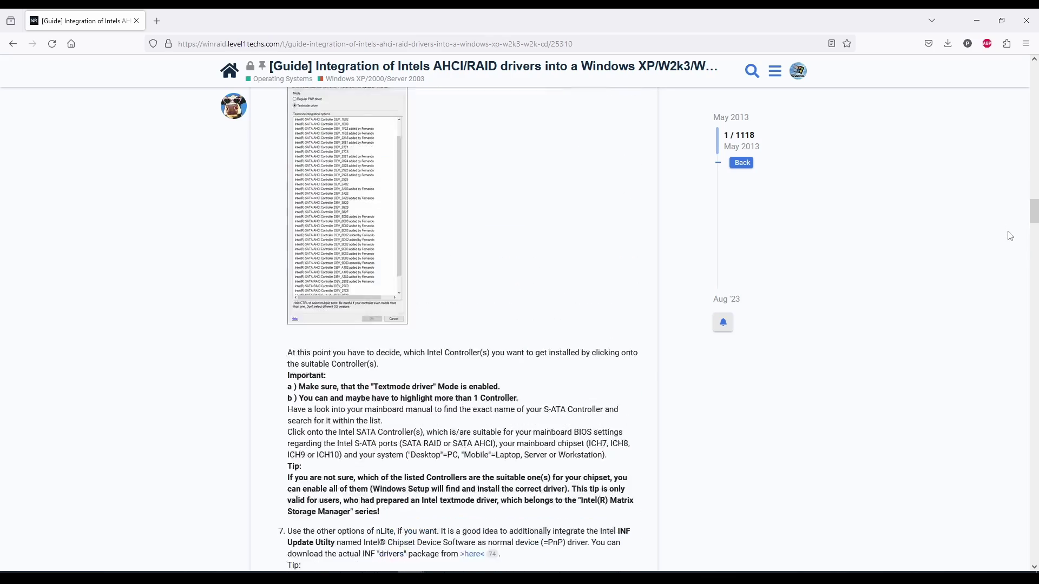
{"action": "scroll", "coordinate": [917, 248], "scroll_direction": "down", "scroll_amount": 3}
{"action": "scroll", "coordinate": [836, 256], "scroll_direction": "down", "scroll_amount": 5}
{"action": "scroll", "coordinate": [848, 250], "scroll_direction": "down", "scroll_amount": 7}
{"action": "scroll", "coordinate": [858, 261], "scroll_direction": "down", "scroll_amount": 7}
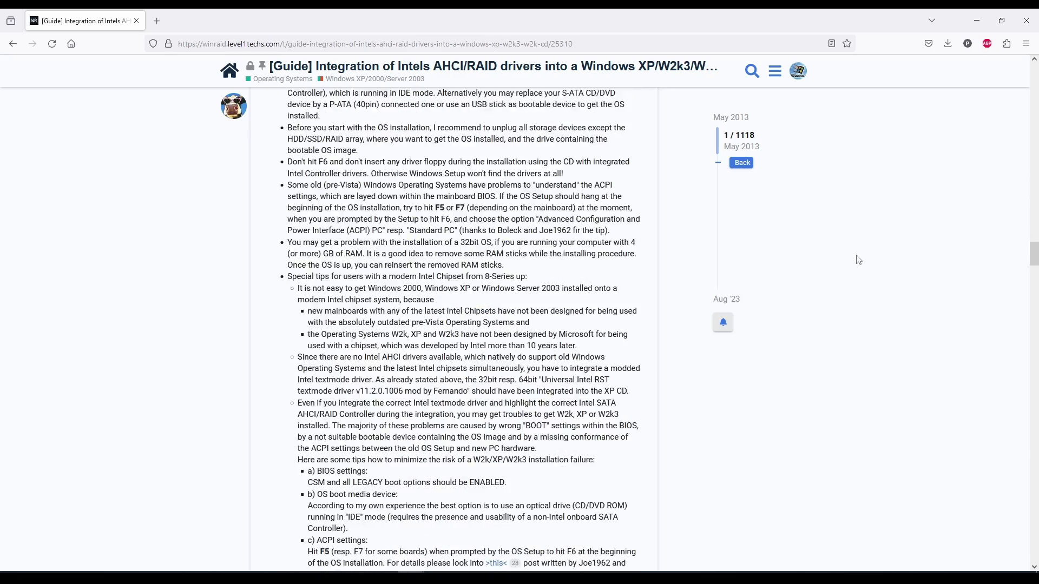
{"action": "scroll", "coordinate": [861, 262], "scroll_direction": "down", "scroll_amount": 5}
{"action": "scroll", "coordinate": [885, 280], "scroll_direction": "down", "scroll_amount": 3}
{"action": "scroll", "coordinate": [897, 292], "scroll_direction": "down", "scroll_amount": 11}
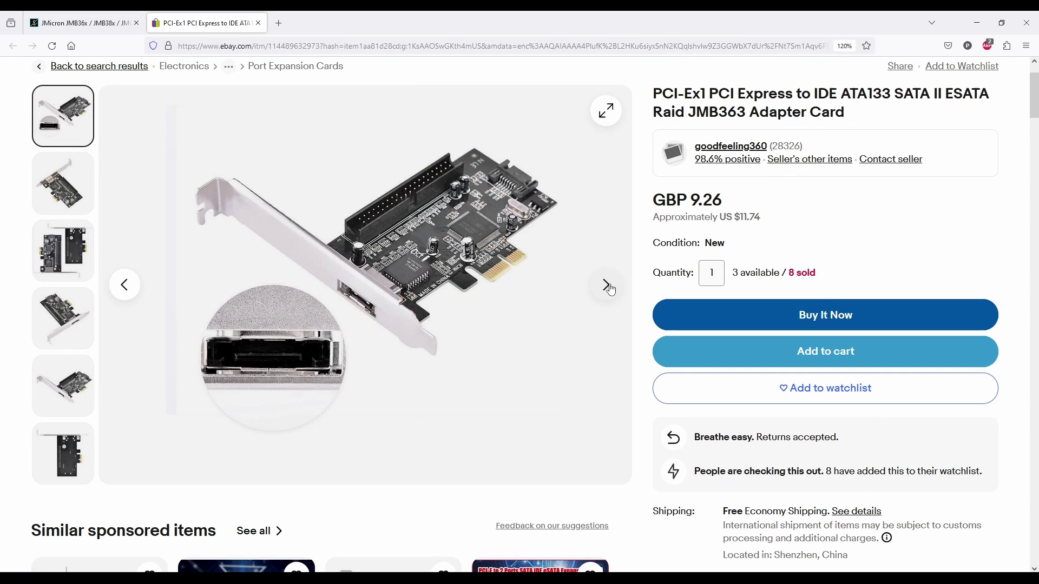
Step: Advance through the eBay photos of the JMB363 adapter card
{"action": "left_click", "coordinate": [606, 286]}
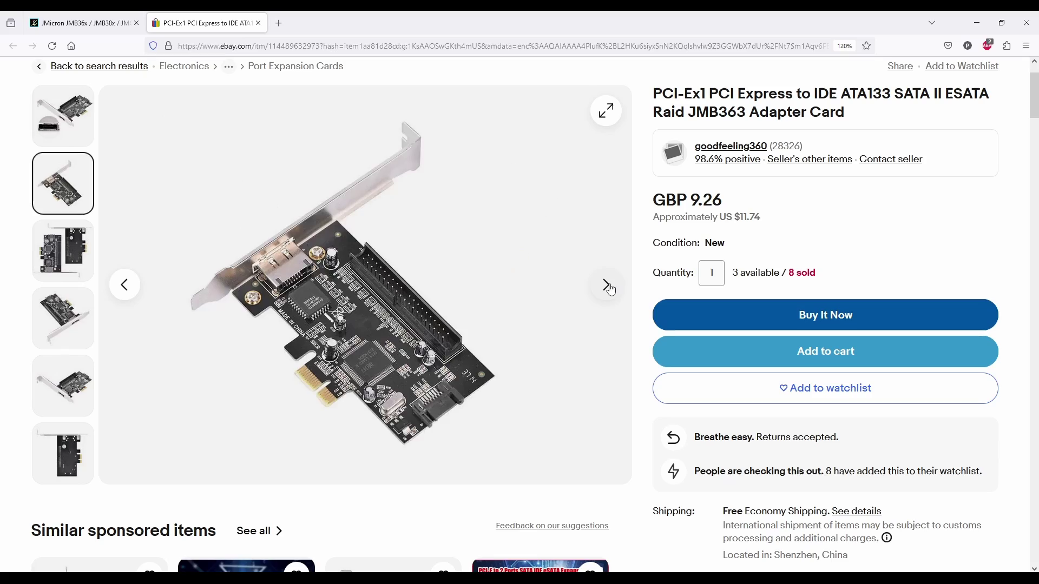
{"action": "left_click", "coordinate": [607, 286]}
{"action": "left_click", "coordinate": [606, 286]}
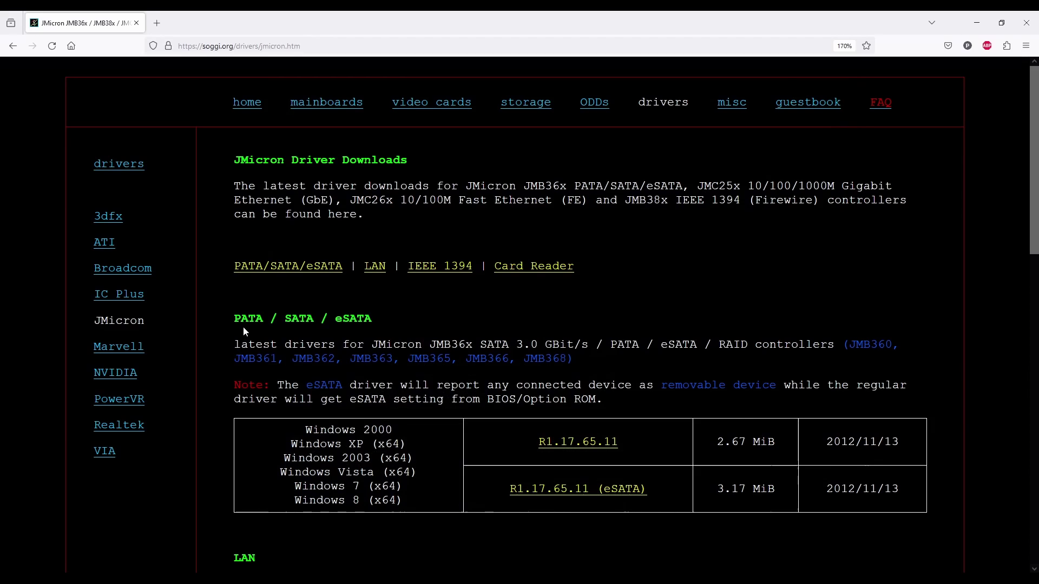
Step: Highlight the PATA/SATA/eSATA driver description and Windows 2000 support on soggi.org's JMicron page
{"action": "mouse_move", "coordinate": [234, 316]}
{"action": "left_mouse_down"}
{"action": "mouse_move", "coordinate": [496, 360]}
{"action": "mouse_move", "coordinate": [581, 359]}
{"action": "left_mouse_up"}
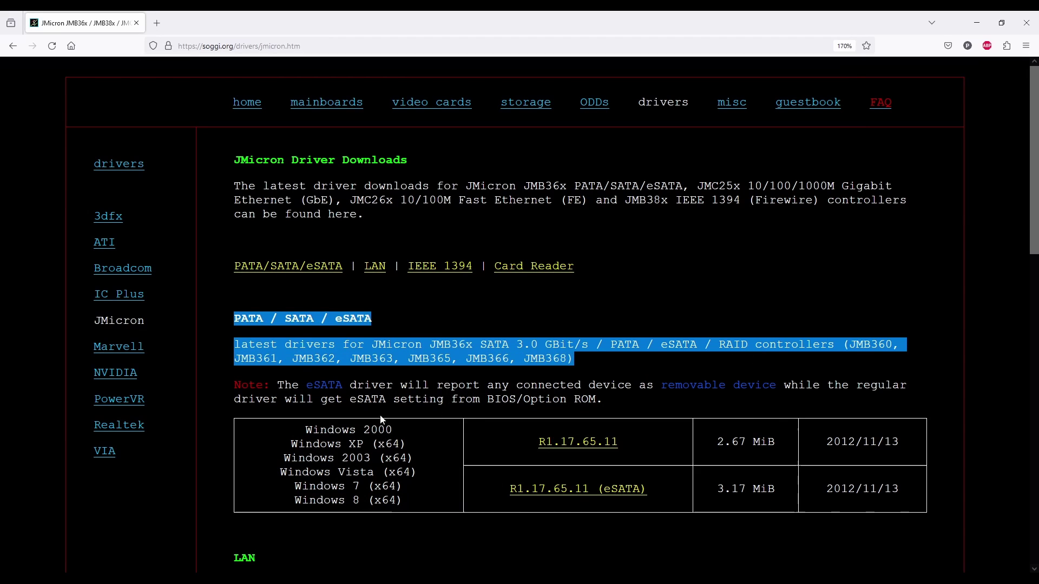
{"action": "left_click_drag", "start_coordinate": [394, 431], "coordinate": [297, 431]}
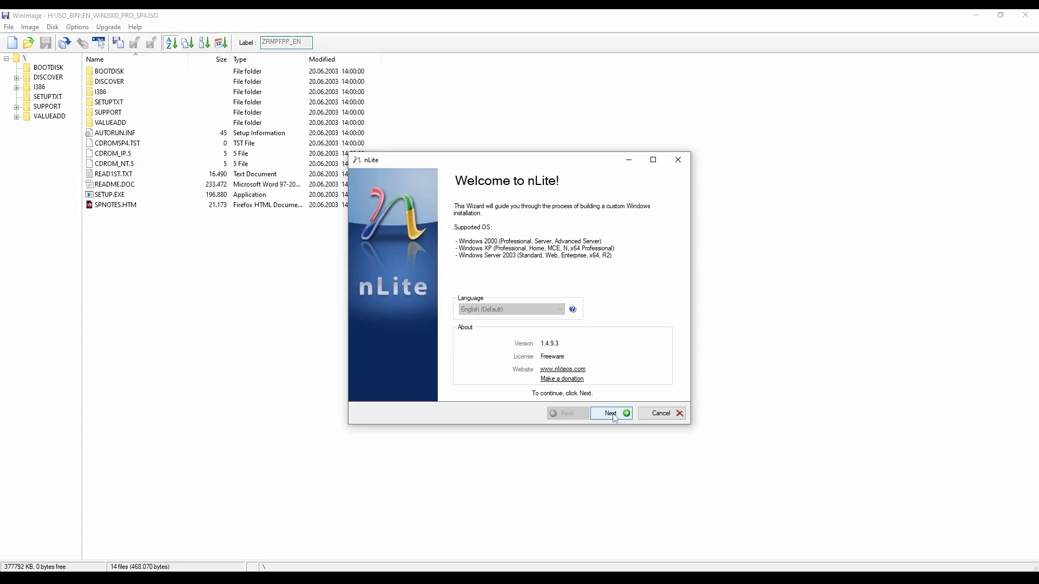
Step: Accept the Windows 2000 source folder in nLite and choose the Drivers integration task
{"action": "left_click", "coordinate": [613, 414]}
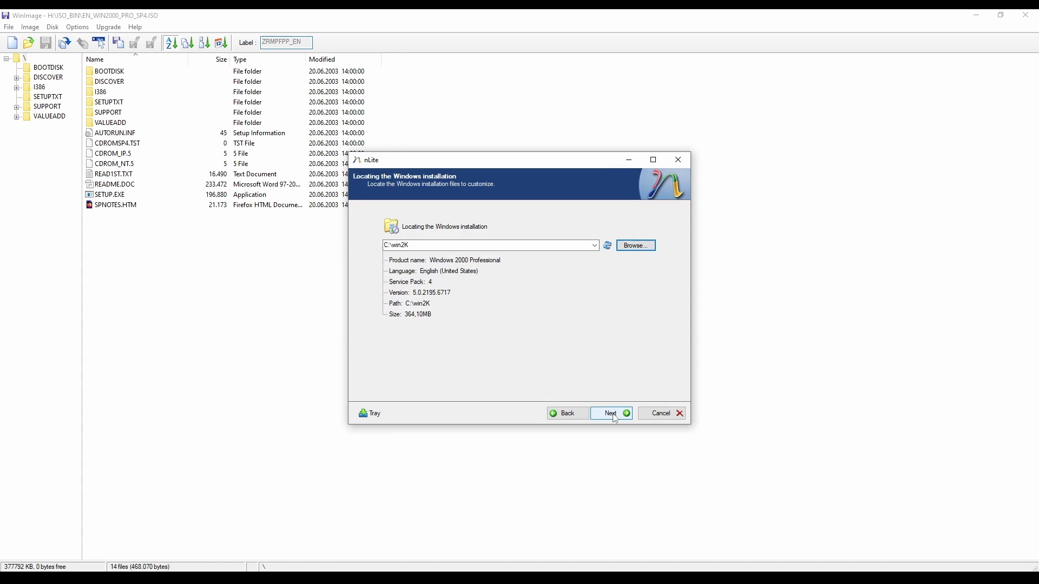
{"action": "left_click", "coordinate": [614, 416]}
{"action": "left_click", "coordinate": [533, 264]}
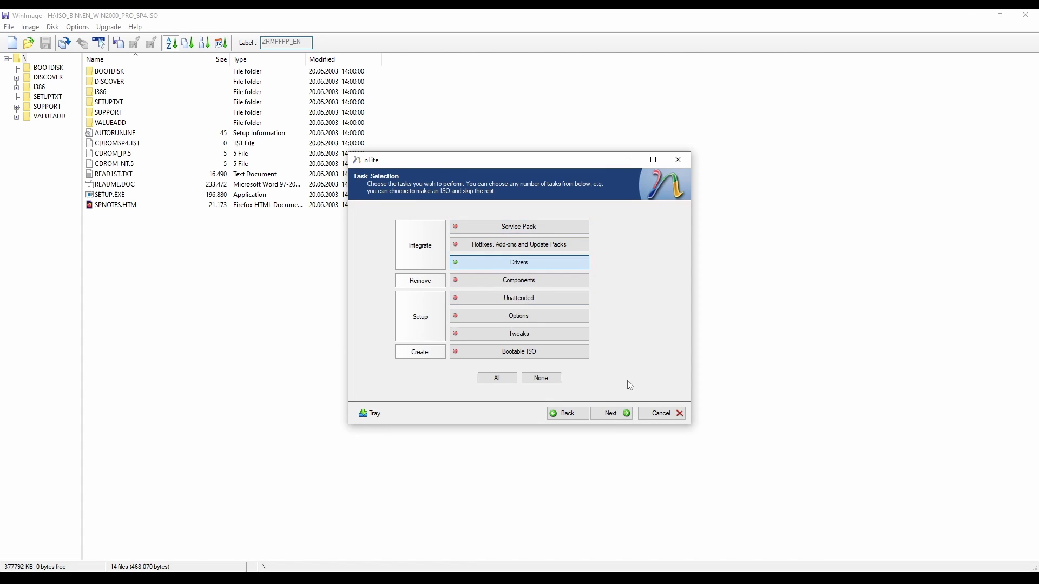
{"action": "left_click", "coordinate": [609, 416]}
Step: Insert a single driver from the INF in 2KDRV\VRAIDDrv\drvdisk
{"action": "left_click", "coordinate": [595, 385]}
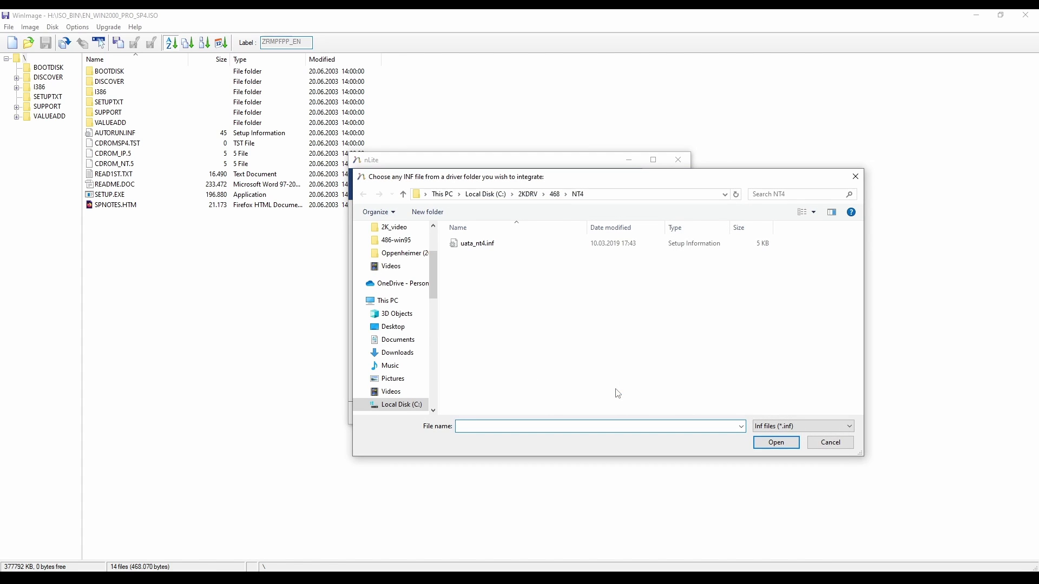
{"action": "left_click", "coordinate": [528, 194]}
{"action": "double_click", "coordinate": [501, 266]}
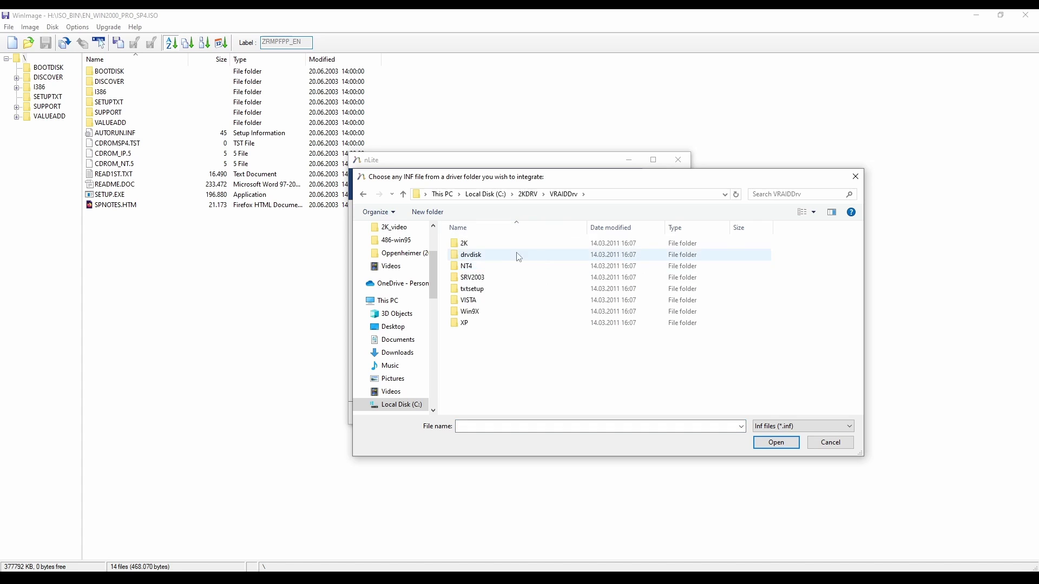
{"action": "double_click", "coordinate": [552, 242]}
Step: Run the integration, finish nLite, and dismiss Setup's missing viamraid.sys message
{"action": "left_click", "coordinate": [611, 415]}
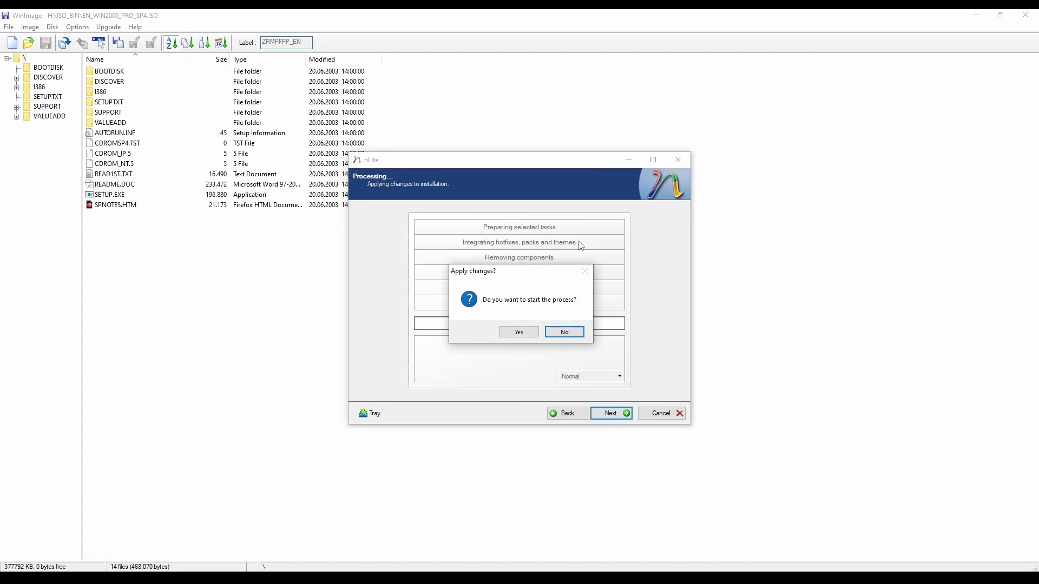
{"action": "left_click", "coordinate": [519, 332]}
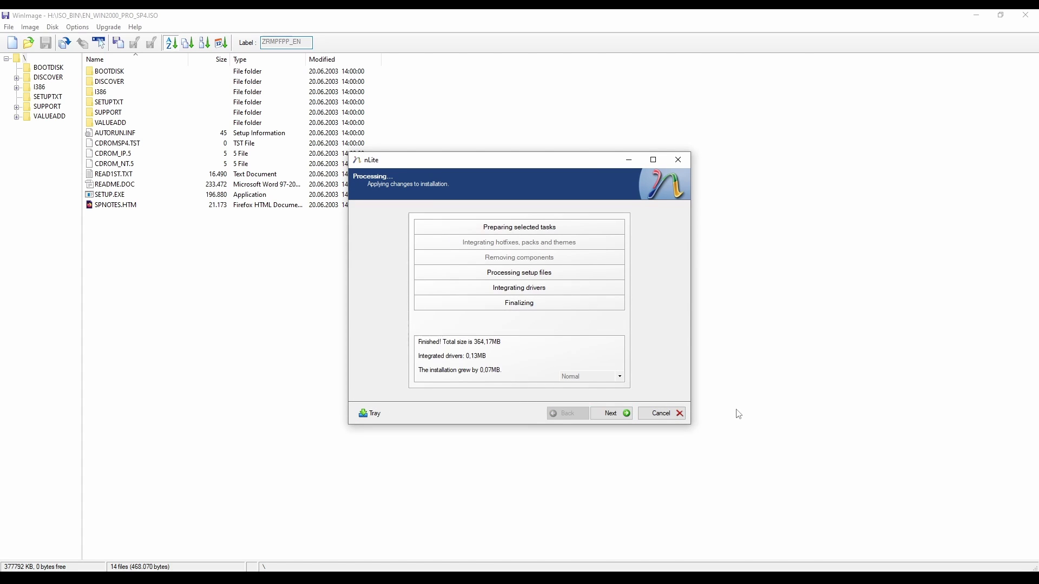
{"action": "left_click", "coordinate": [614, 412]}
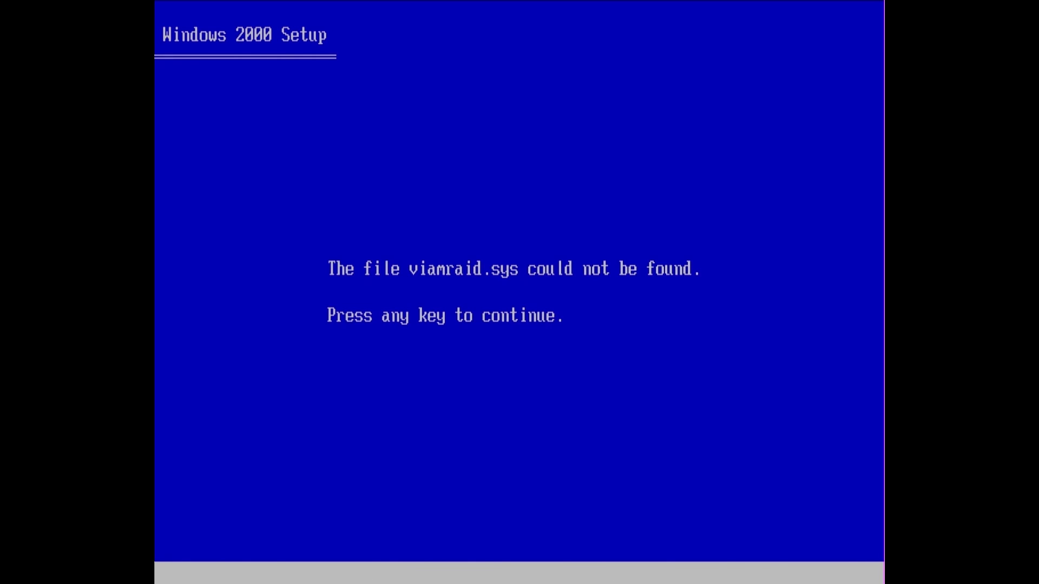
{"action": "key", "text": "Return"}
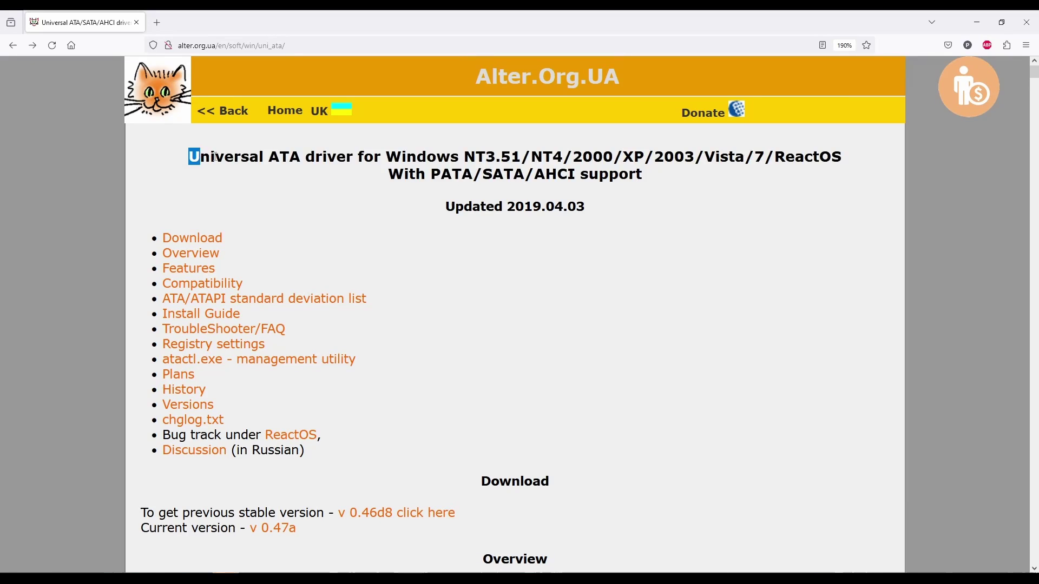
Step: Follow the UniATA Install Guide link to its Windows 2000 installation section
{"action": "left_click_drag", "start_coordinate": [189, 158], "coordinate": [654, 185]}
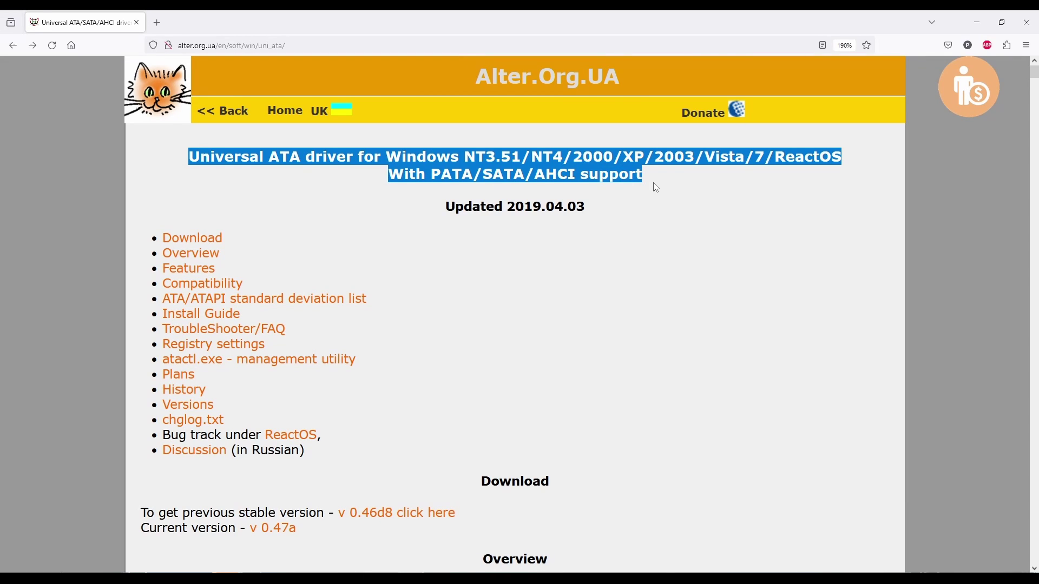
{"action": "left_click", "coordinate": [621, 220]}
{"action": "scroll", "coordinate": [621, 221], "scroll_direction": "down", "scroll_amount": 5}
{"action": "left_click_drag", "start_coordinate": [165, 162], "coordinate": [907, 400]}
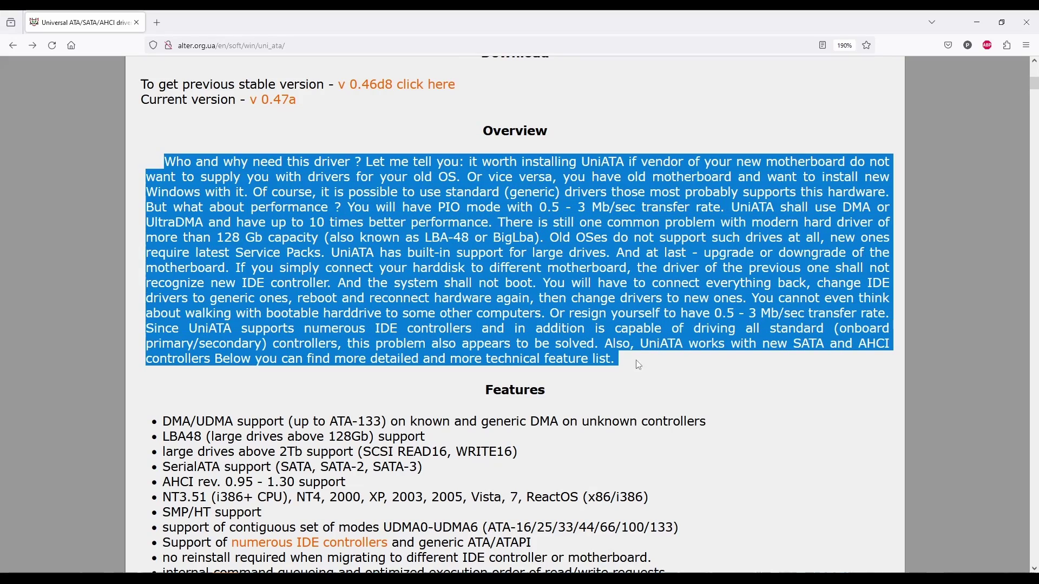
{"action": "scroll", "coordinate": [771, 359], "scroll_direction": "down", "scroll_amount": 1}
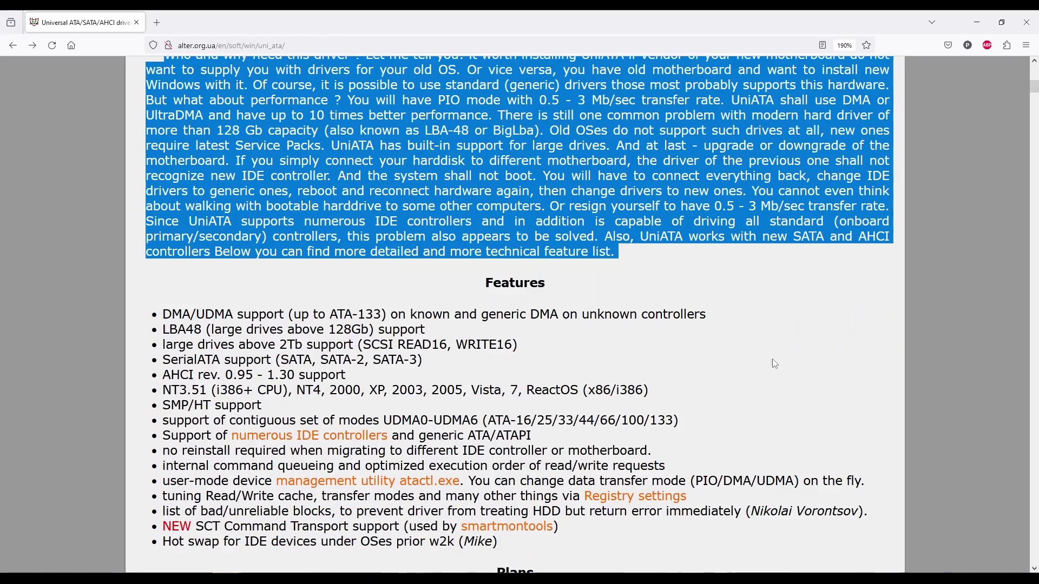
{"action": "scroll", "coordinate": [773, 363], "scroll_direction": "up", "scroll_amount": 1}
{"action": "left_click", "coordinate": [774, 363]}
{"action": "scroll", "coordinate": [773, 363], "scroll_direction": "up", "scroll_amount": 5}
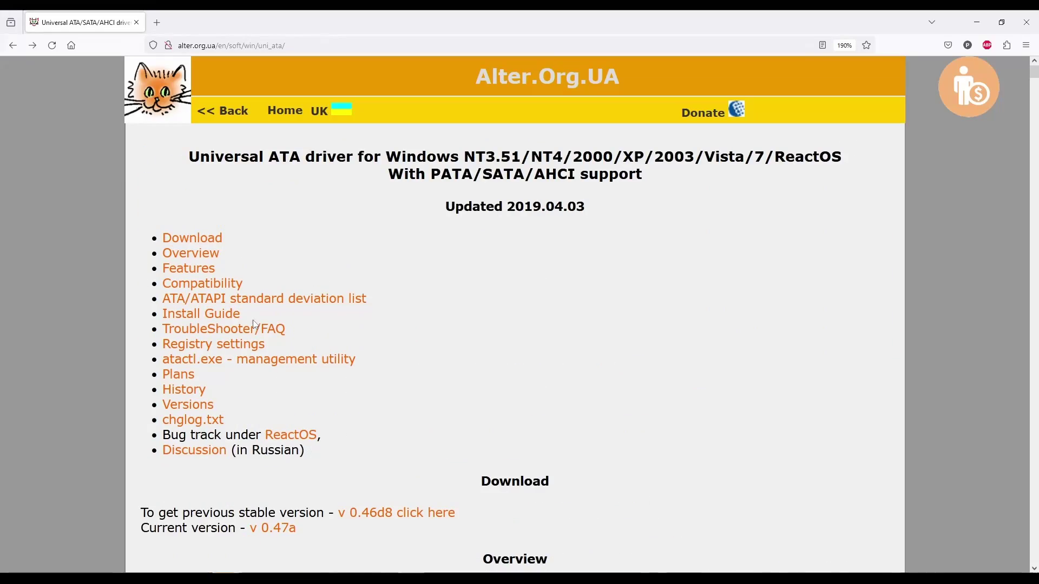
{"action": "left_click", "coordinate": [226, 320]}
{"action": "left_click", "coordinate": [187, 346]}
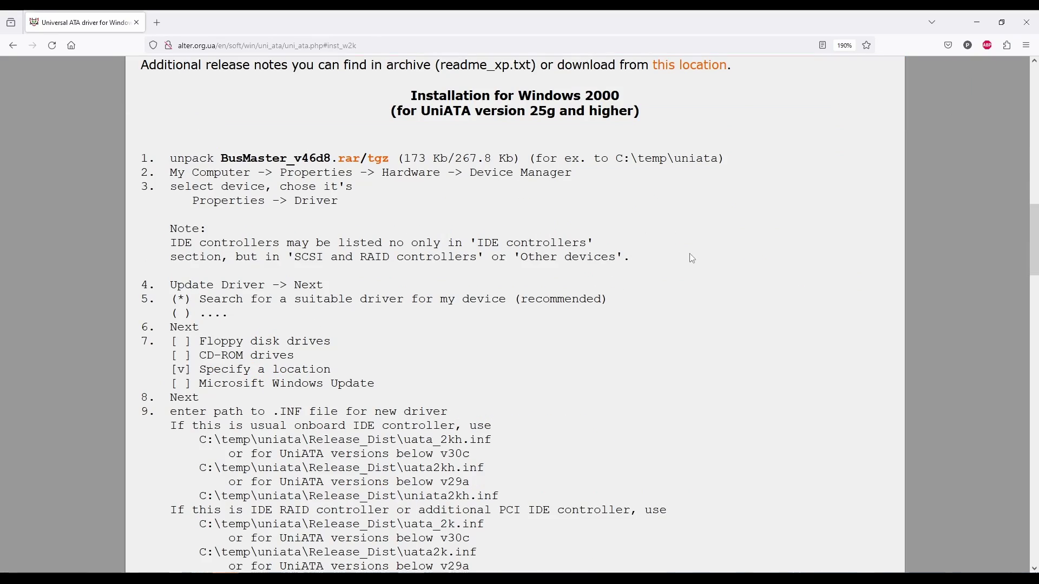
{"action": "left_click_drag", "start_coordinate": [1037, 223], "coordinate": [1036, 235]}
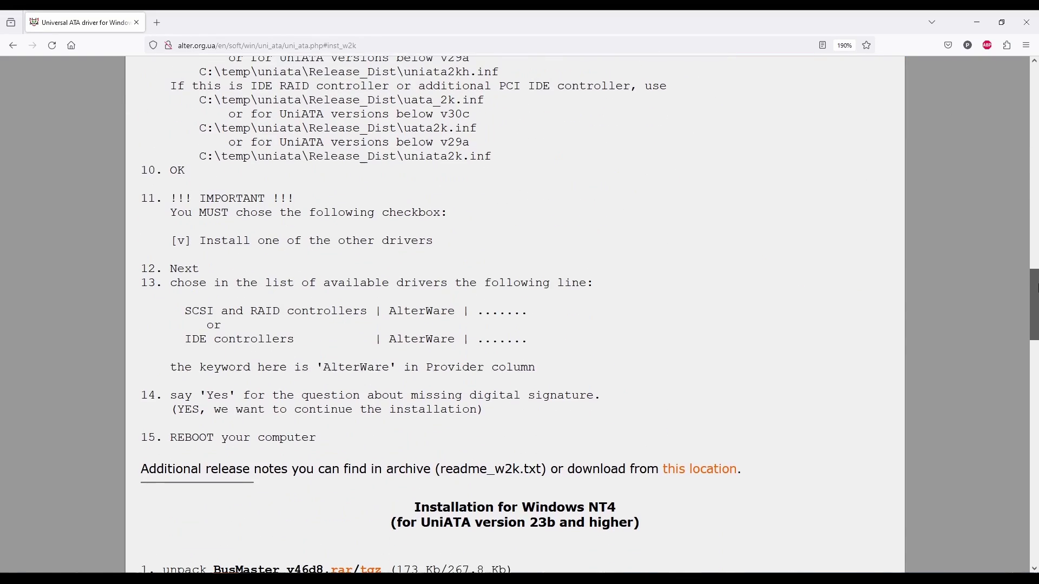
{"action": "left_click_drag", "start_coordinate": [1037, 236], "coordinate": [1037, 231]}
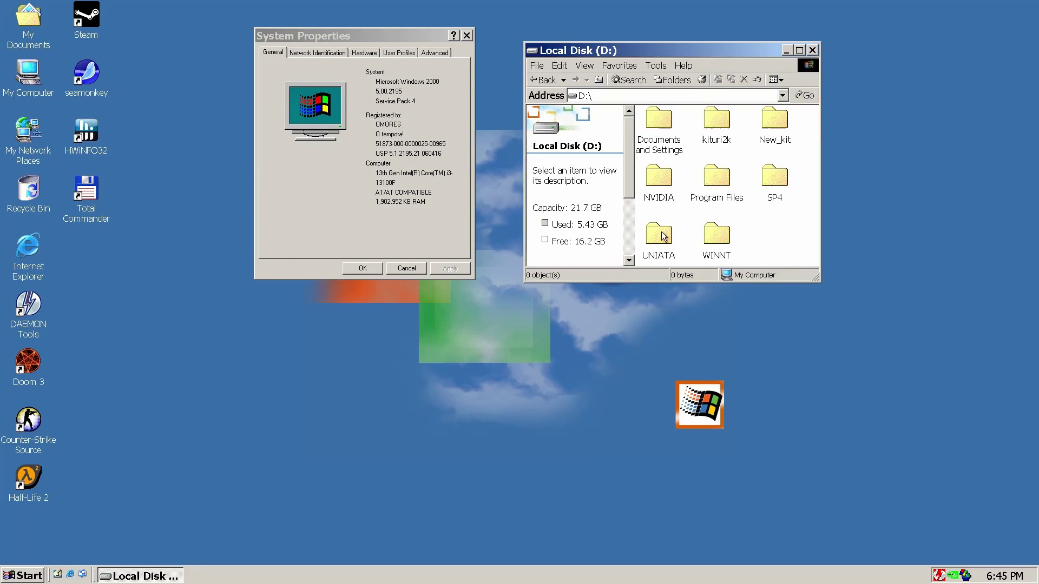
Step: Browse to D:\UNIATA\2K and read readme_w2k in Notepad
{"action": "left_click", "coordinate": [659, 243]}
{"action": "double_click", "coordinate": [659, 244]}
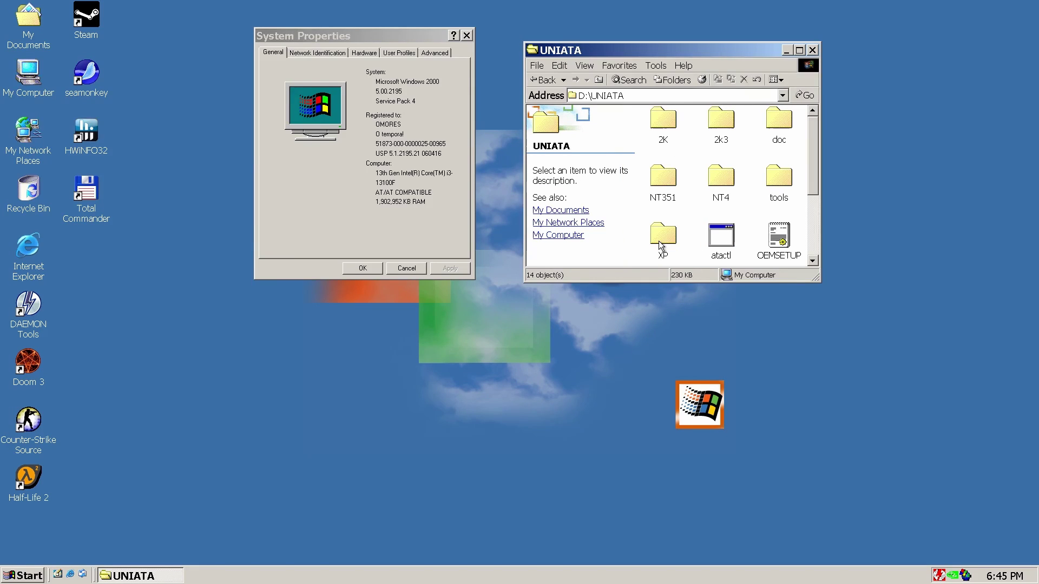
{"action": "double_click", "coordinate": [662, 122]}
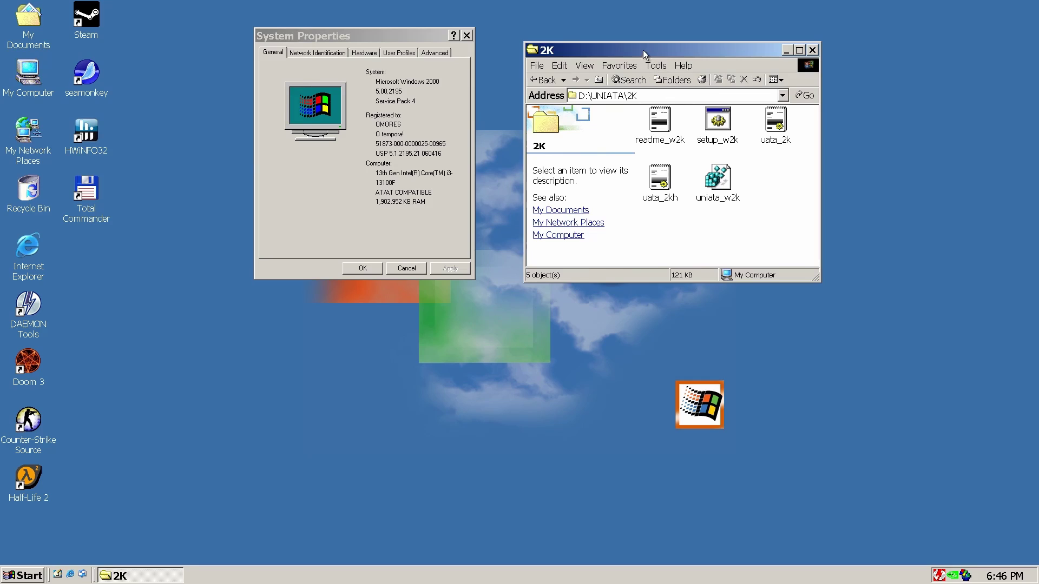
{"action": "left_click_drag", "start_coordinate": [649, 51], "coordinate": [345, 86]}
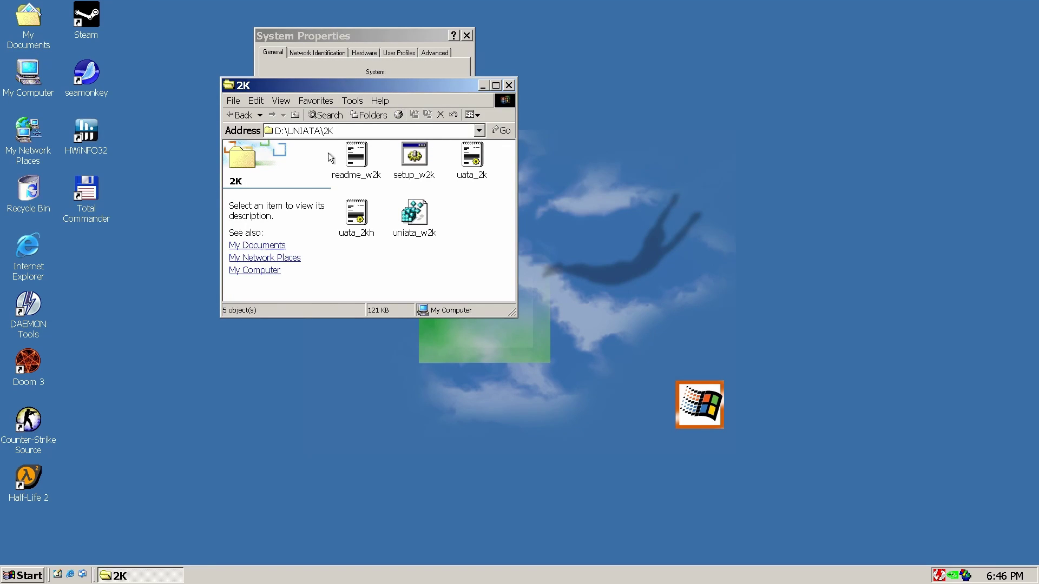
{"action": "double_click", "coordinate": [343, 158]}
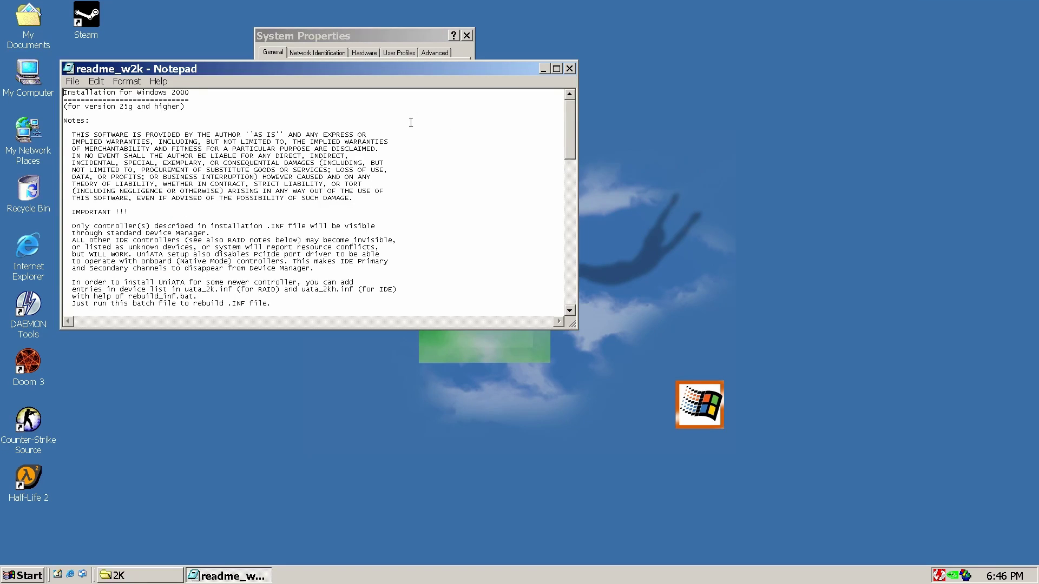
{"action": "left_click_drag", "start_coordinate": [574, 125], "coordinate": [582, 111]}
{"action": "left_click", "coordinate": [574, 68]}
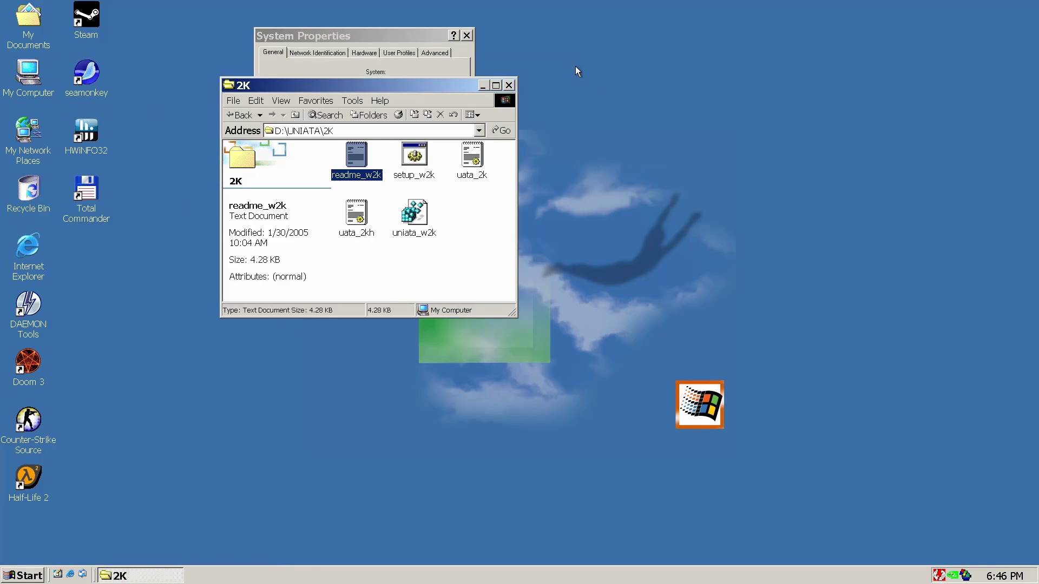
Step: Inspect the setup_w2k script via Edit and close it without changes
{"action": "left_click", "coordinate": [428, 161]}
{"action": "right_click", "coordinate": [427, 161]}
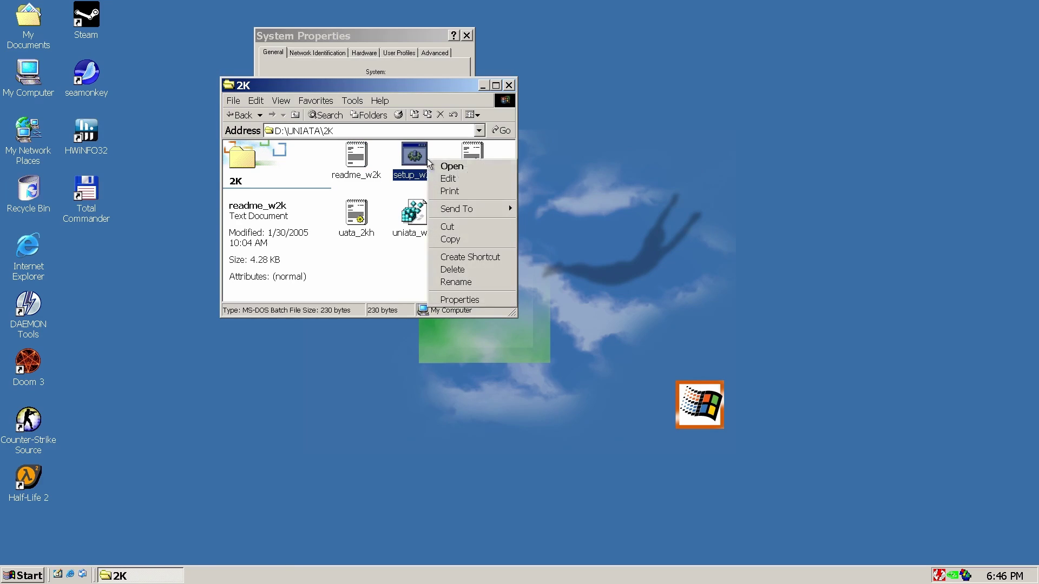
{"action": "left_click", "coordinate": [455, 179]}
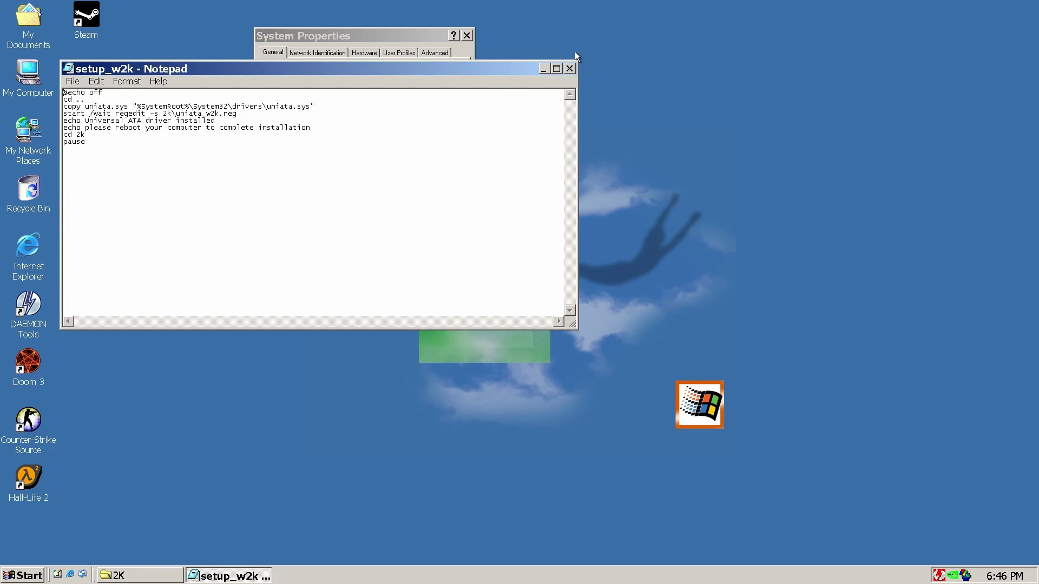
{"action": "mouse_move", "coordinate": [216, 142]}
{"action": "left_mouse_down"}
{"action": "mouse_move", "coordinate": [115, 137]}
{"action": "mouse_move", "coordinate": [65, 92]}
{"action": "left_mouse_up"}
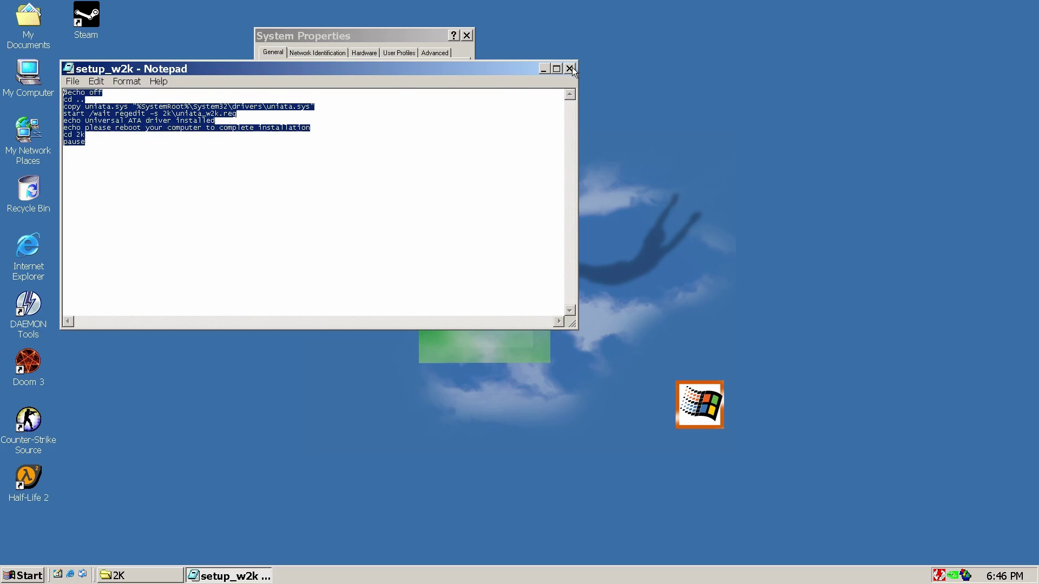
{"action": "left_click", "coordinate": [568, 70]}
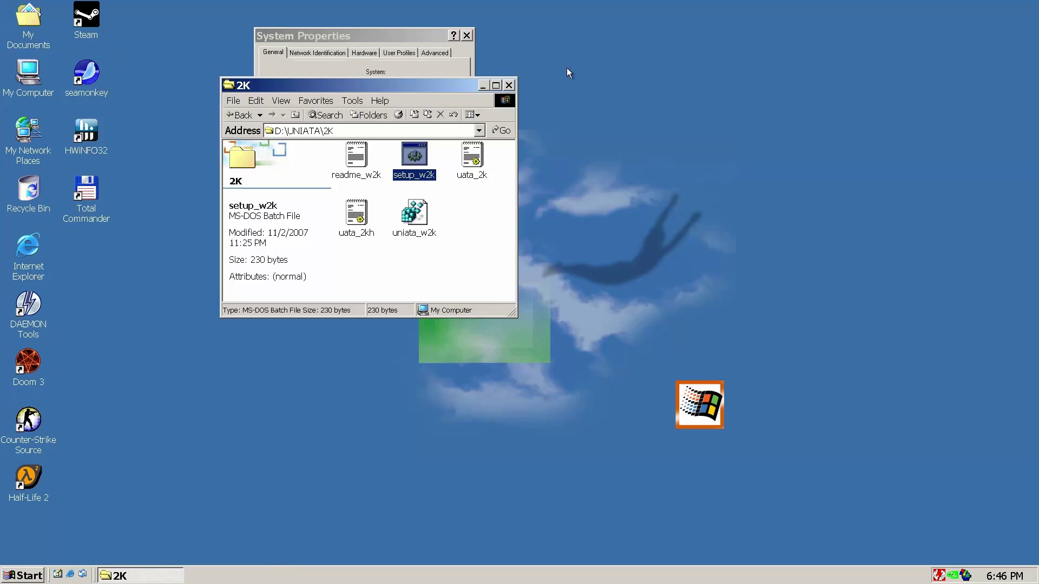
Step: Run setup_w2k to install the UniATA driver, dismiss the console and close Steam
{"action": "double_click", "coordinate": [422, 169]}
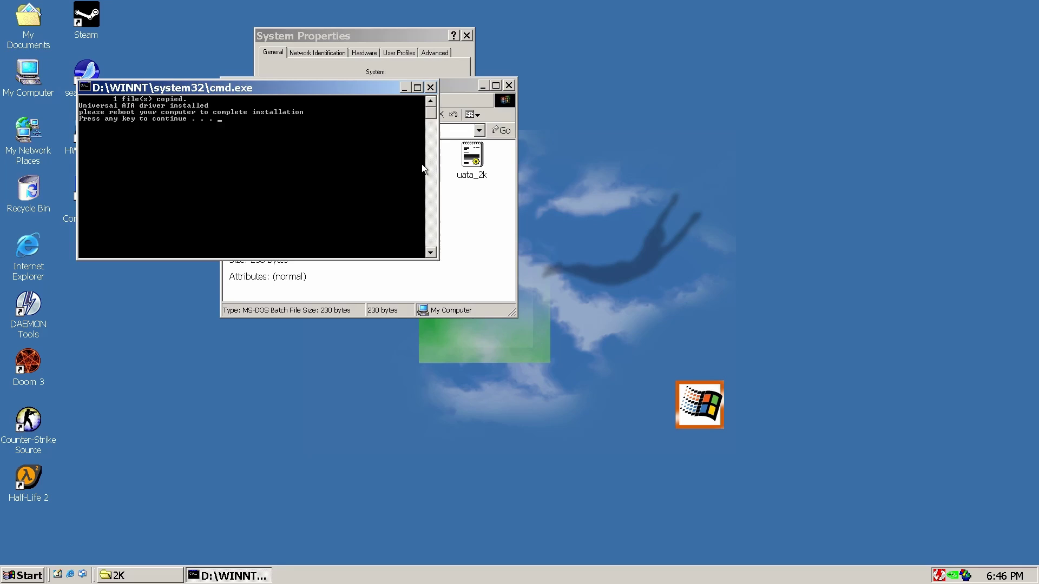
{"action": "key", "text": "Return"}
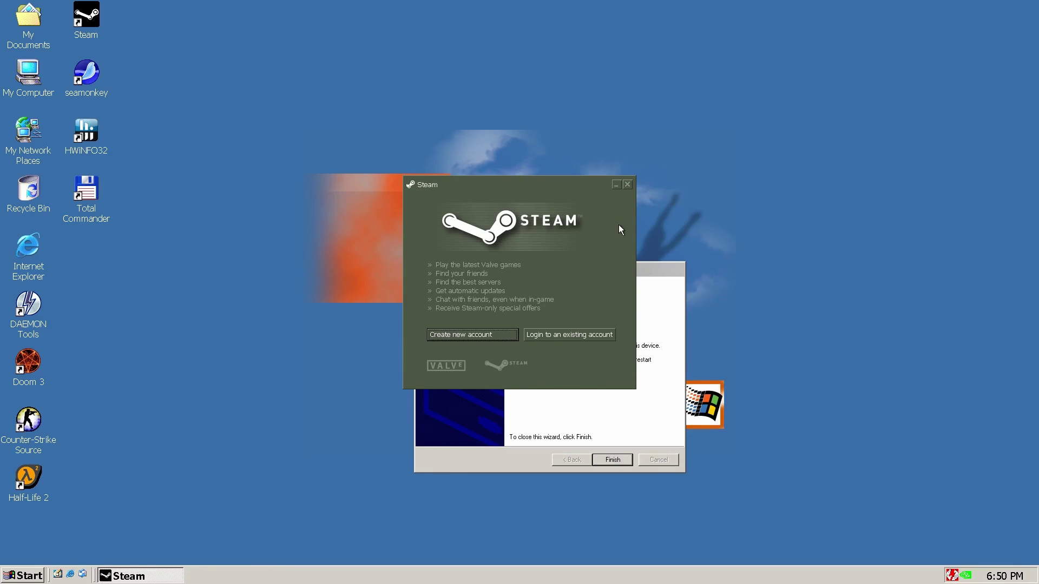
{"action": "left_click", "coordinate": [627, 185]}
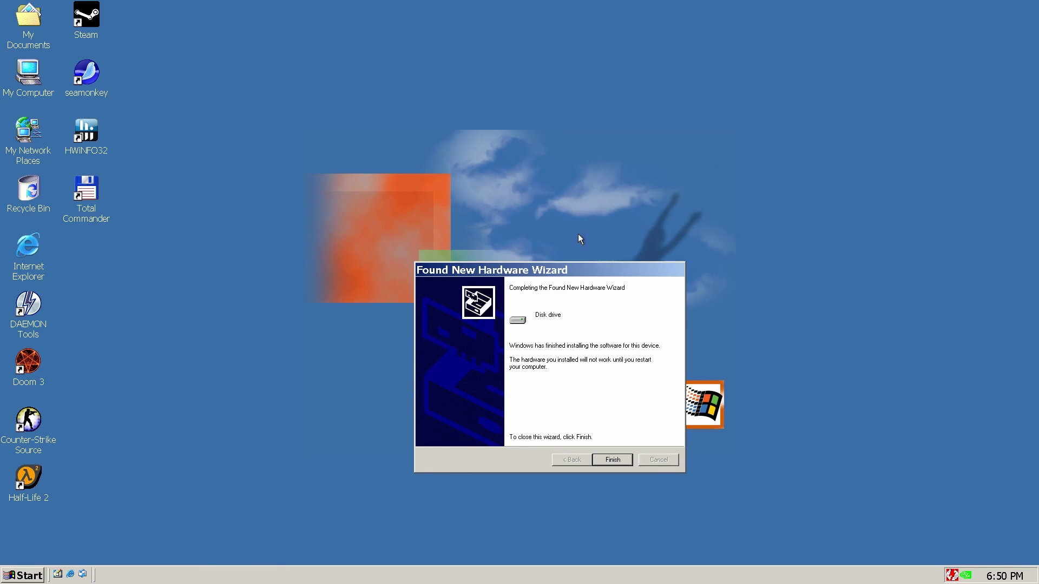
Step: Finish the disk drive Found New Hardware Wizard and agree to restart now
{"action": "left_click_drag", "start_coordinate": [580, 268], "coordinate": [566, 195]}
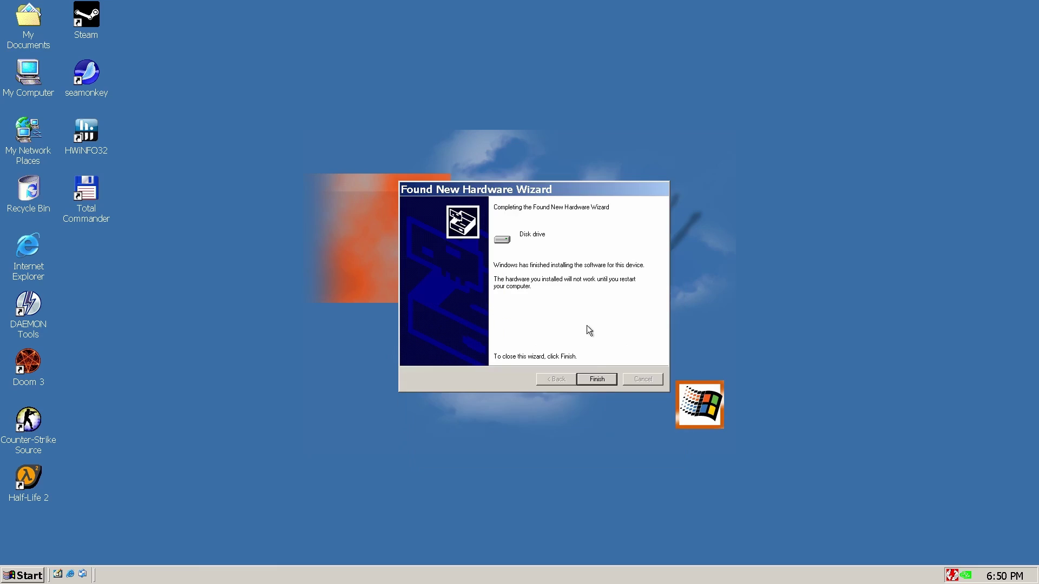
{"action": "left_click", "coordinate": [591, 379]}
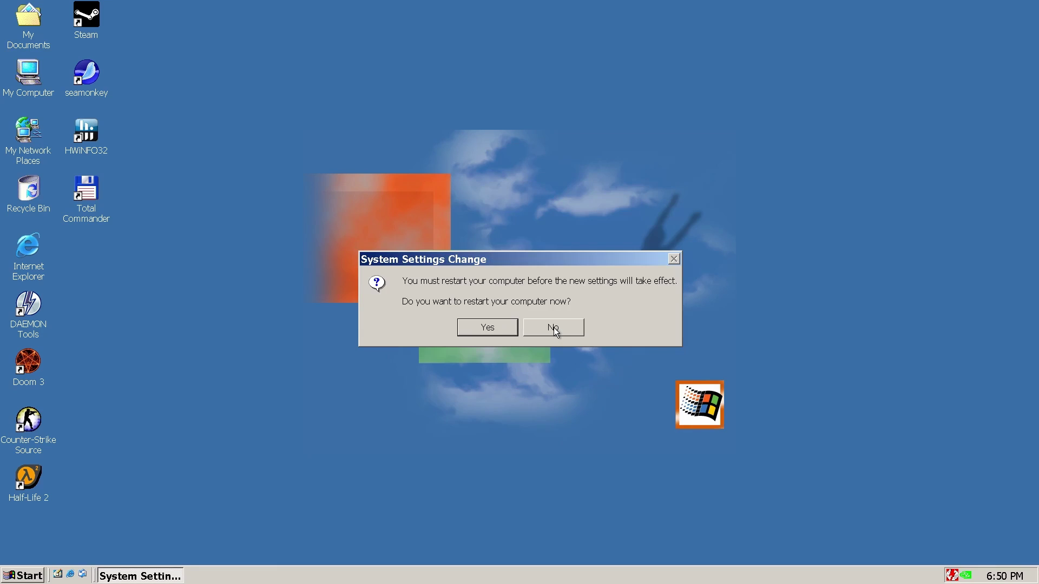
{"action": "left_click", "coordinate": [509, 326]}
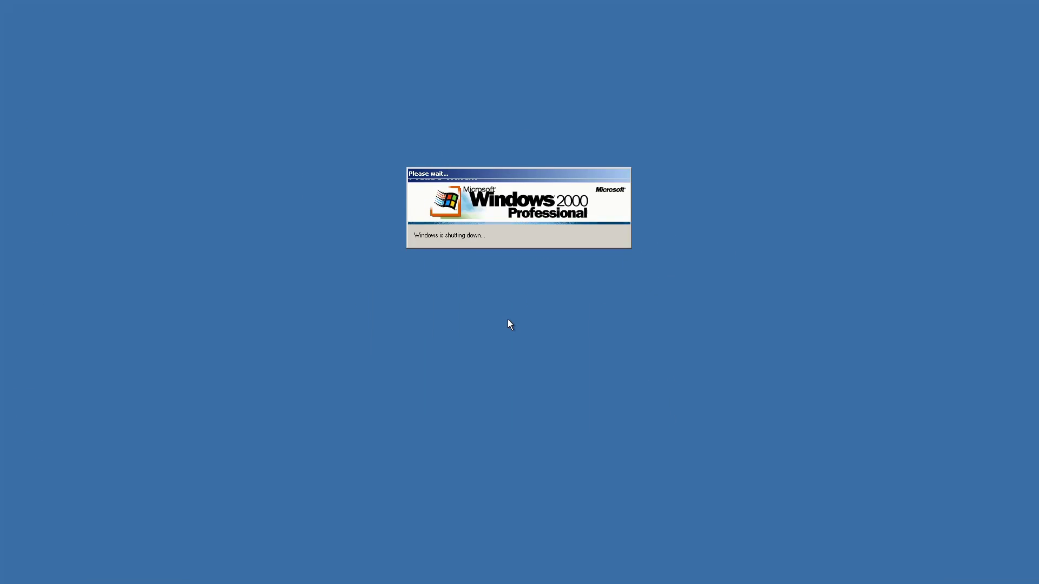
Step: Install the UNIATA Management Port driver from D:\UNIATA through the Found New Hardware Wizard
{"action": "left_click", "coordinate": [237, 245]}
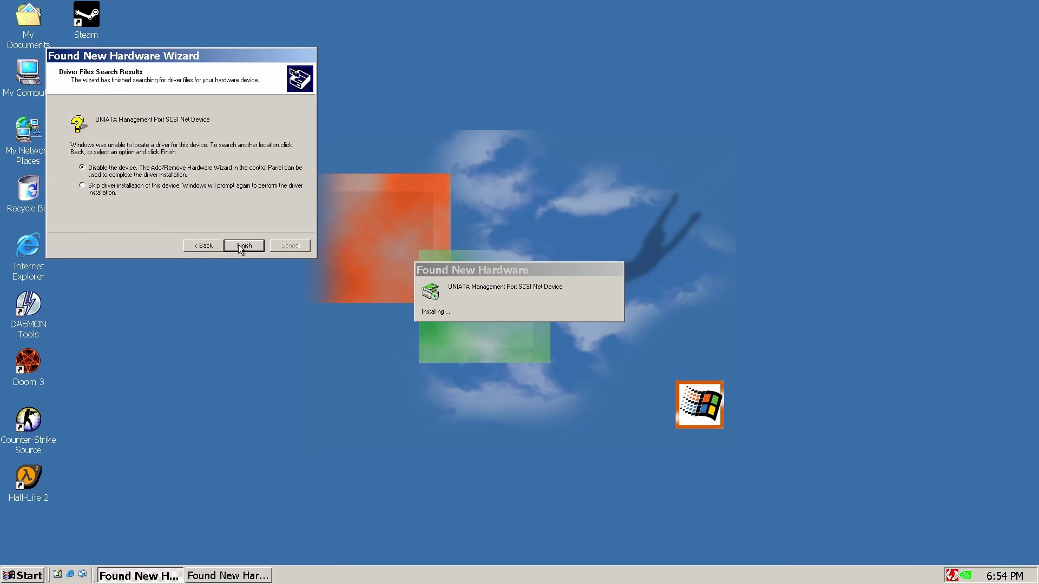
{"action": "left_click", "coordinate": [203, 245]}
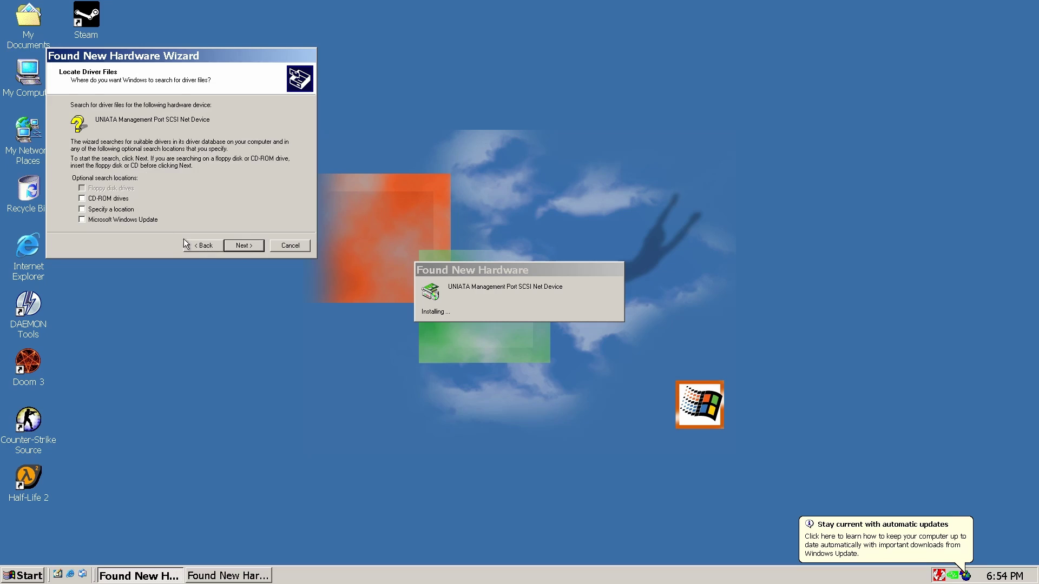
{"action": "left_click", "coordinate": [234, 245]}
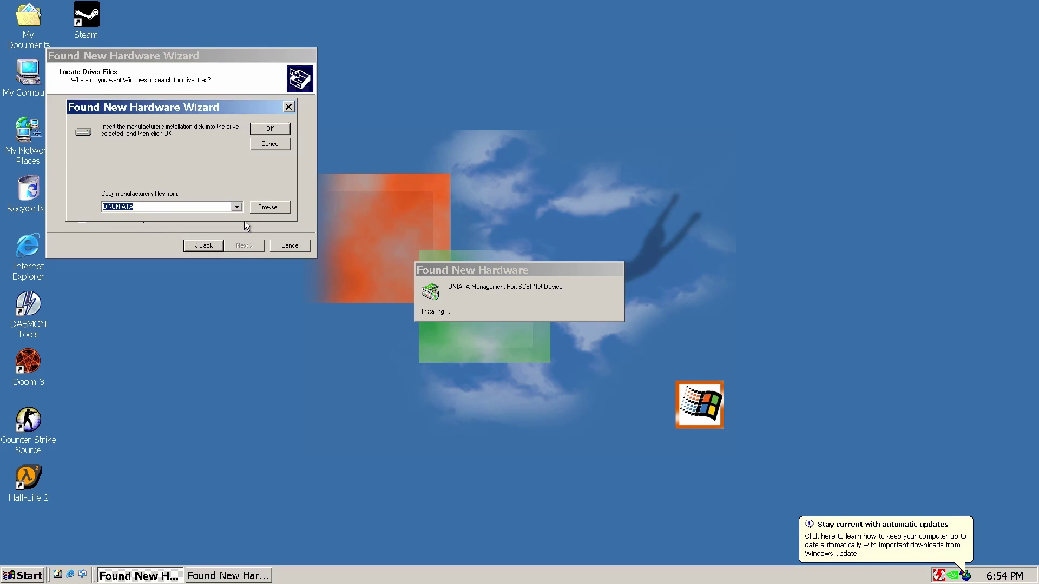
{"action": "left_click", "coordinate": [271, 128]}
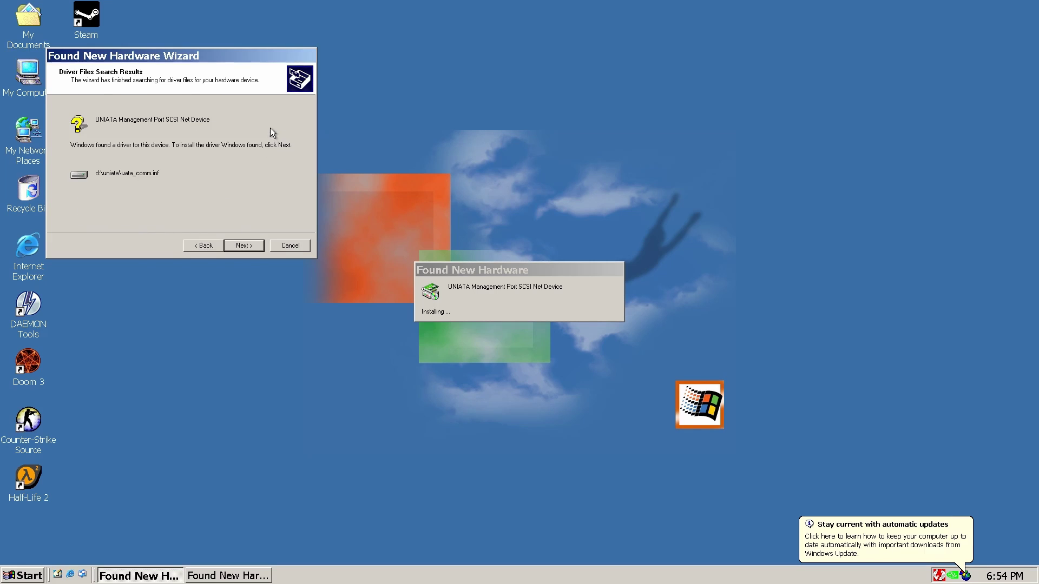
{"action": "left_click", "coordinate": [243, 248]}
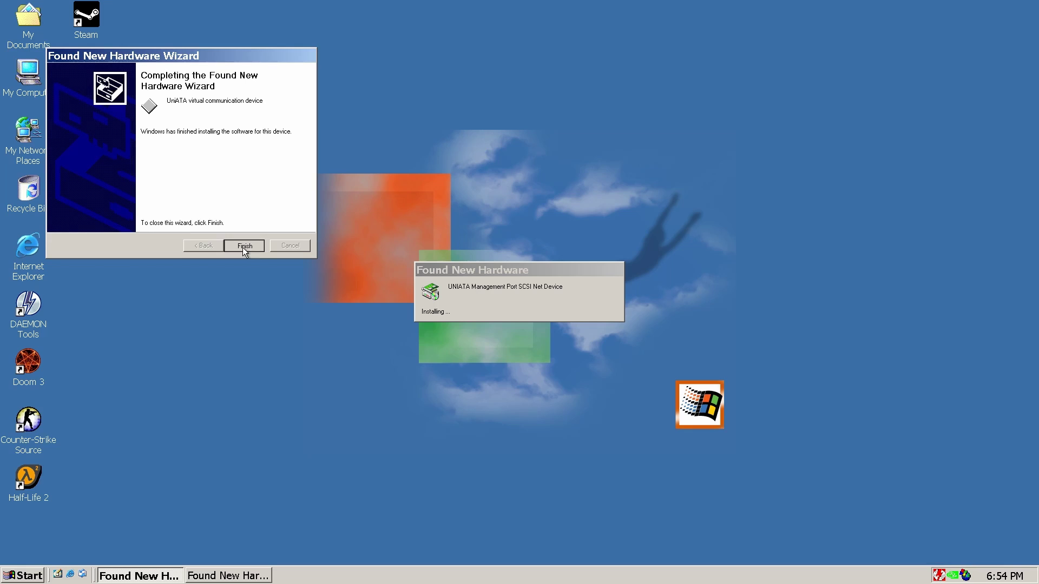
{"action": "left_click", "coordinate": [243, 247]}
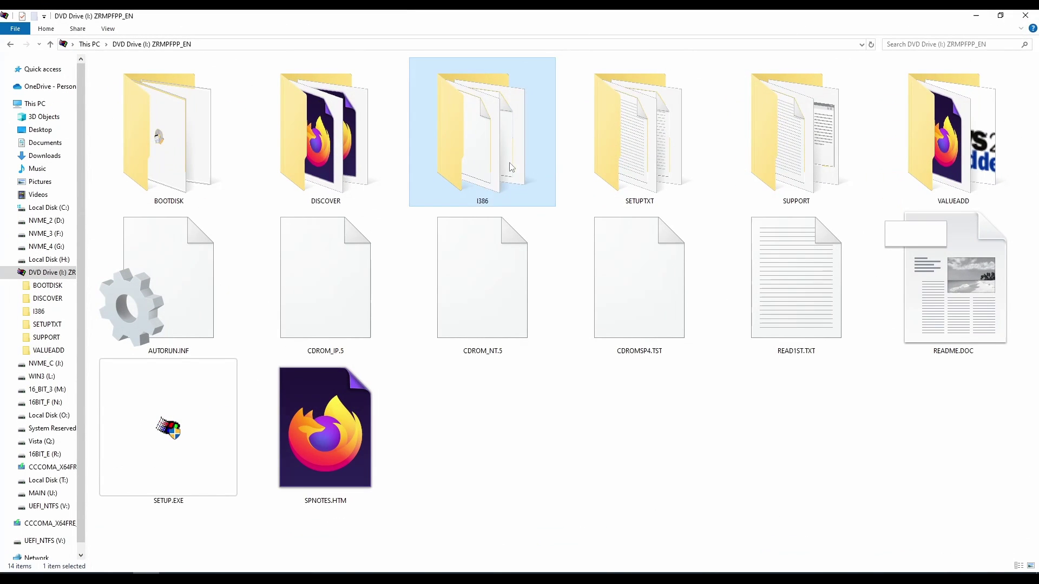
Step: Search I386 for txtsetup and open TXTSETUP.SIF with Notepad via Open with
{"action": "double_click", "coordinate": [504, 158]}
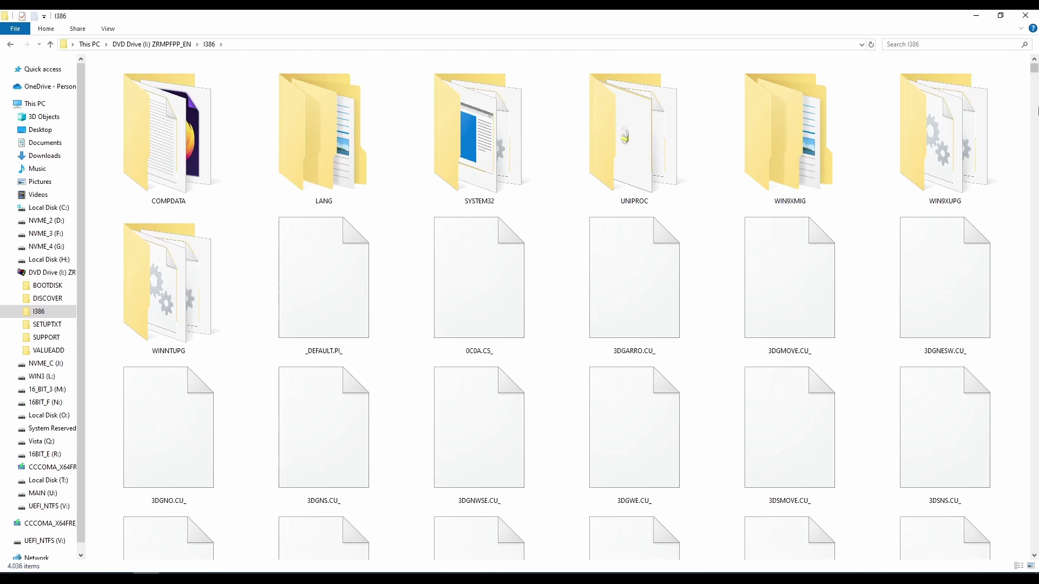
{"action": "left_click", "coordinate": [956, 44]}
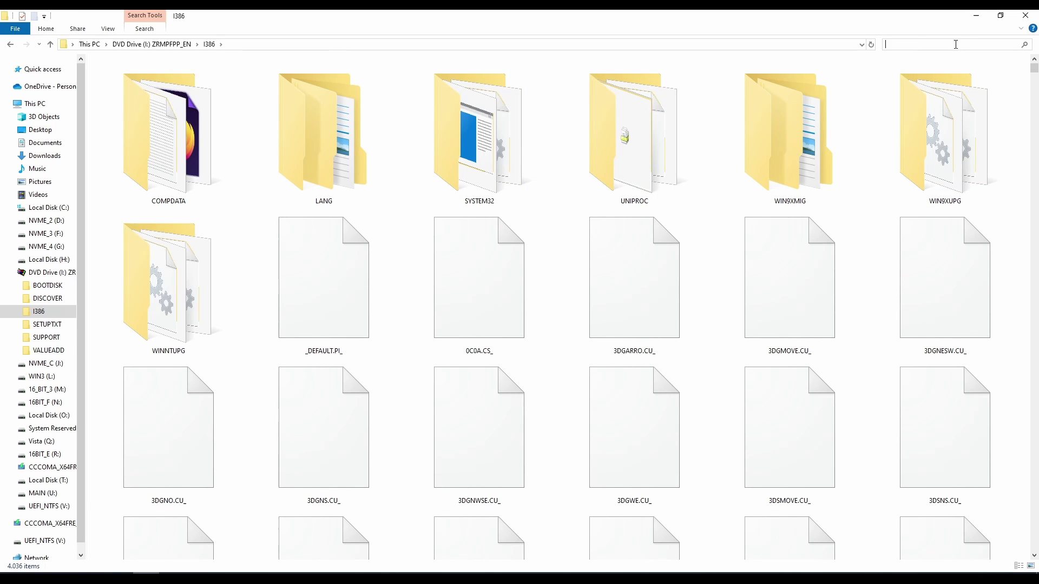
{"action": "type", "text": "txtse"}
{"action": "type", "text": "tup"}
{"action": "key", "text": "Return"}
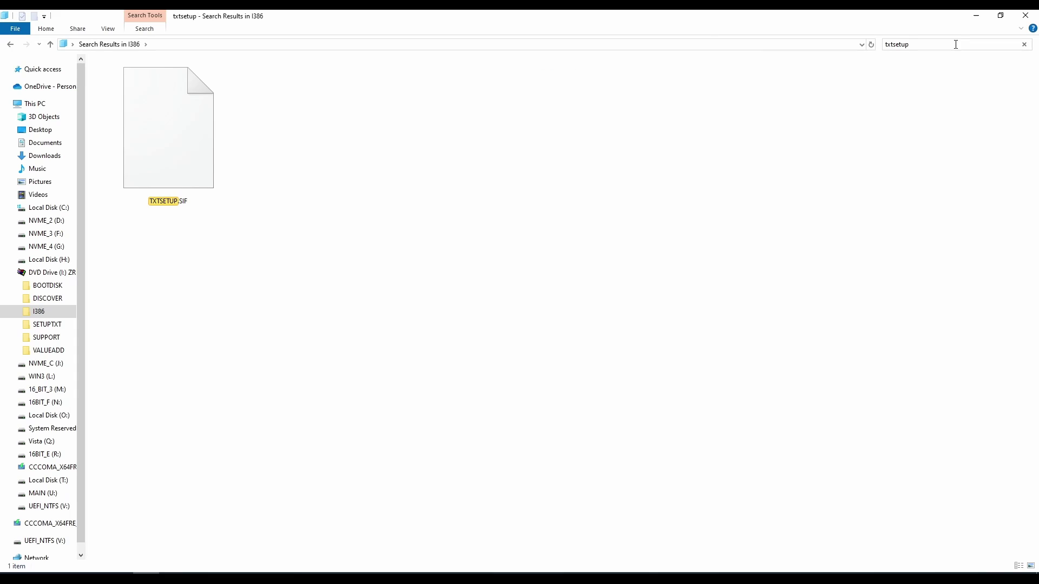
{"action": "right_click", "coordinate": [178, 127]}
{"action": "left_click", "coordinate": [255, 132]}
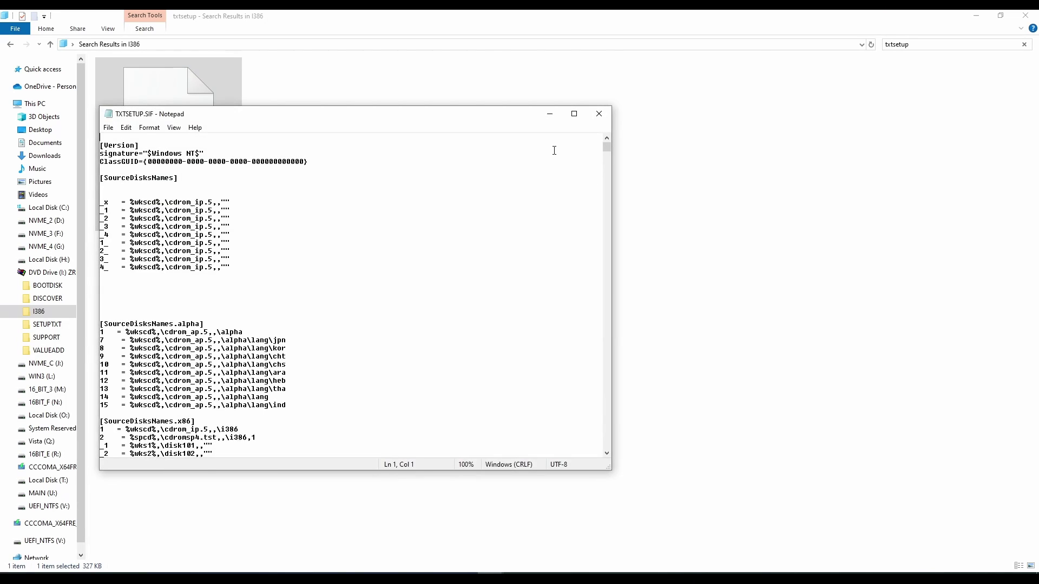
Step: Find the first viamraid match in TXTSETUP.SIF and compare it with the INF strings in Lister
{"action": "left_click_drag", "start_coordinate": [465, 111], "coordinate": [709, 110]}
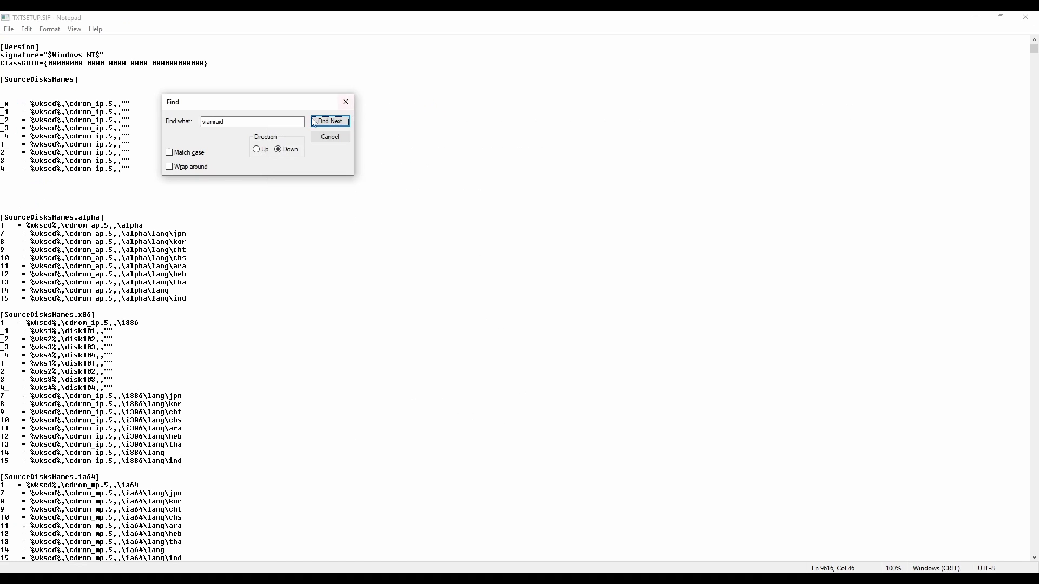
{"action": "double_click", "coordinate": [269, 119]}
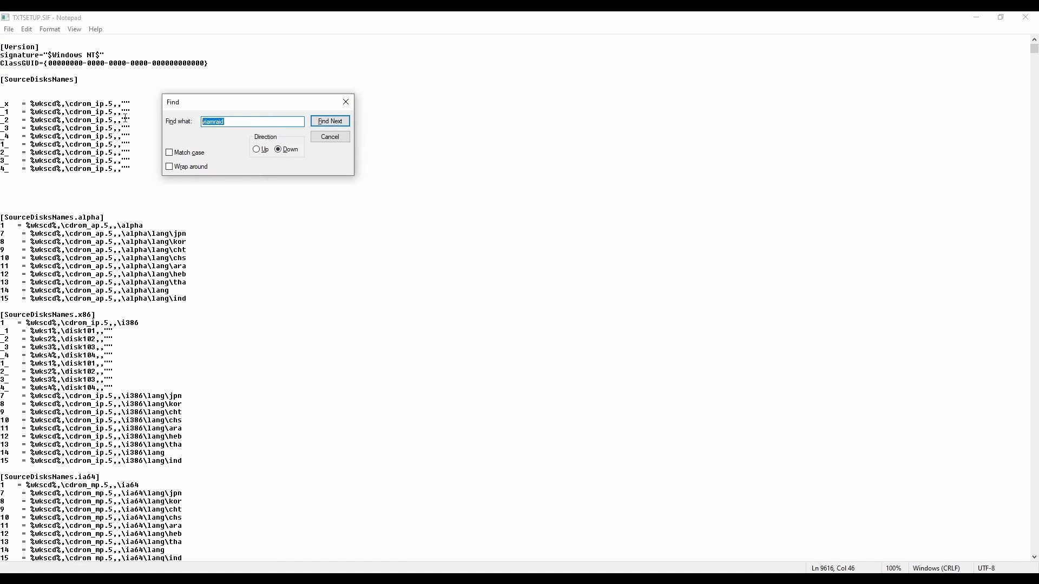
{"action": "left_click", "coordinate": [320, 124]}
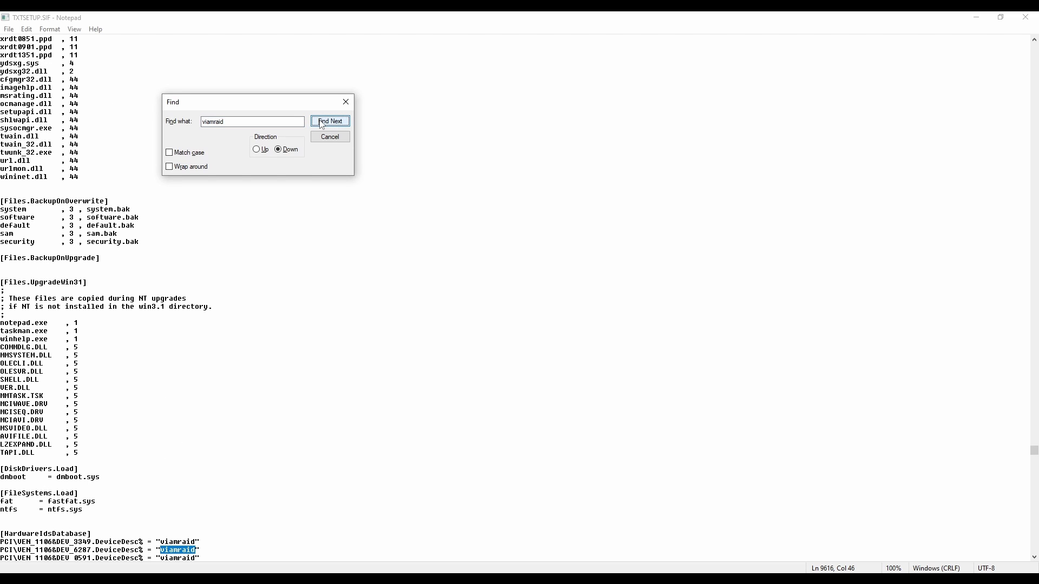
{"action": "scroll", "coordinate": [392, 284], "scroll_direction": "down", "scroll_amount": 2}
{"action": "scroll", "coordinate": [391, 285], "scroll_direction": "down", "scroll_amount": 2}
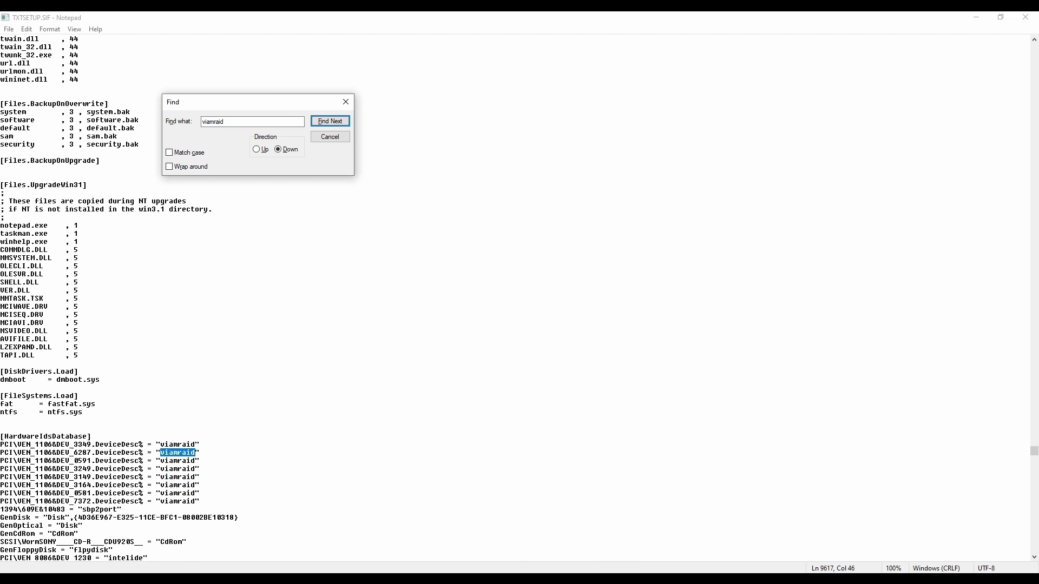
{"action": "key", "text": "alt+Tab"}
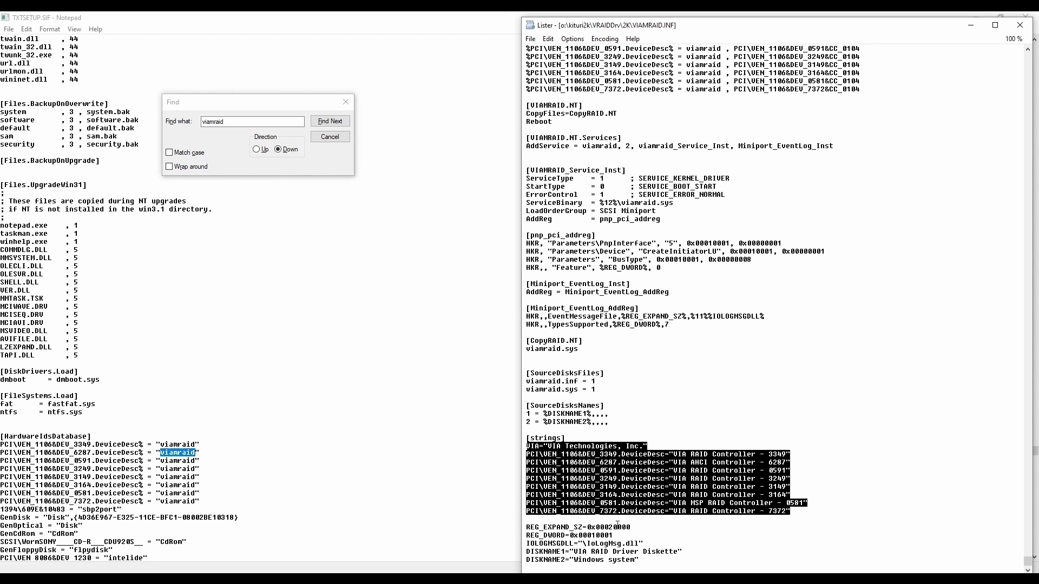
{"action": "left_click", "coordinate": [329, 122]}
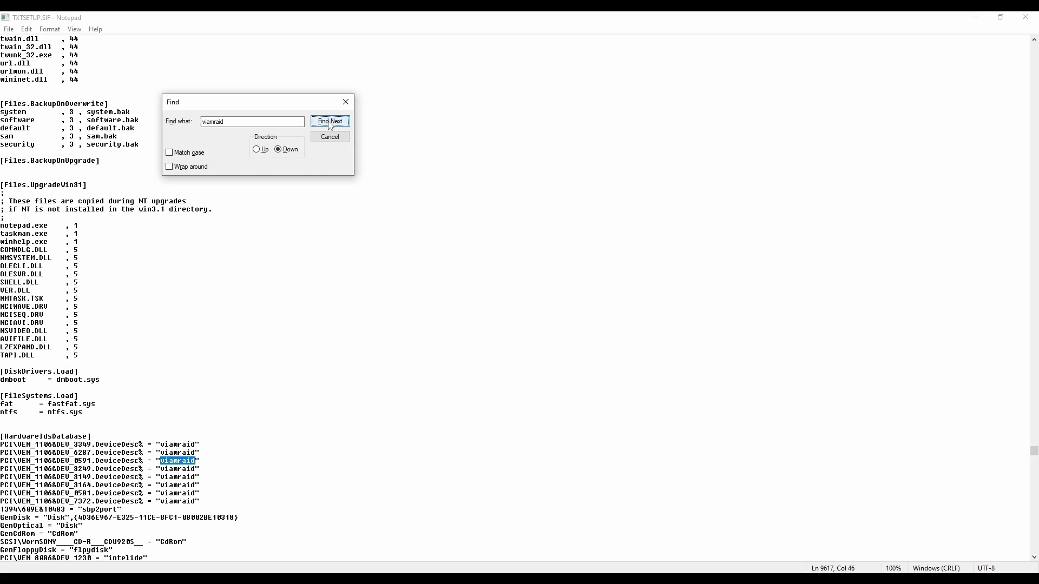
Step: Step through the remaining viamraid entries (viamraid.sys, SCSI.Load, SCSI) until no more matches
{"action": "left_click", "coordinate": [330, 121]}
{"action": "left_click", "coordinate": [331, 122]}
{"action": "left_click", "coordinate": [329, 122]}
{"action": "left_click", "coordinate": [330, 122]}
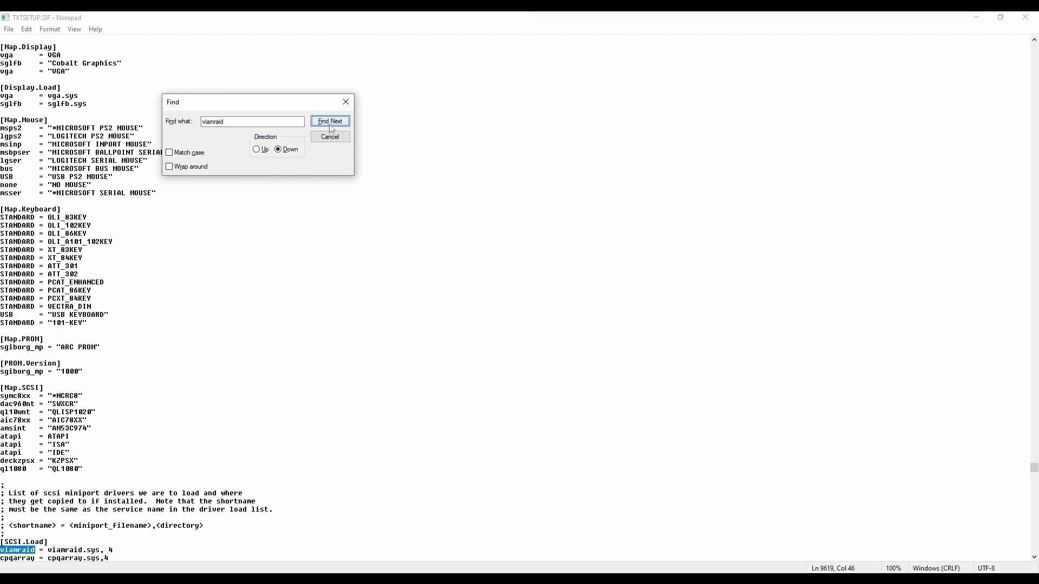
{"action": "scroll", "coordinate": [433, 319], "scroll_direction": "down", "scroll_amount": 4}
{"action": "scroll", "coordinate": [433, 320], "scroll_direction": "up", "scroll_amount": 1}
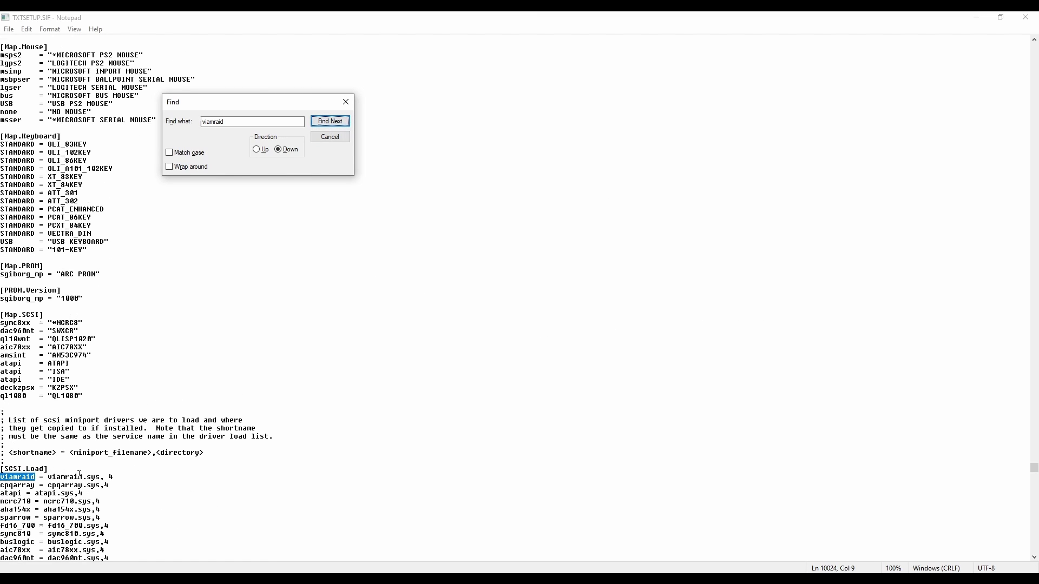
{"action": "left_click_drag", "start_coordinate": [113, 478], "coordinate": [1, 478]}
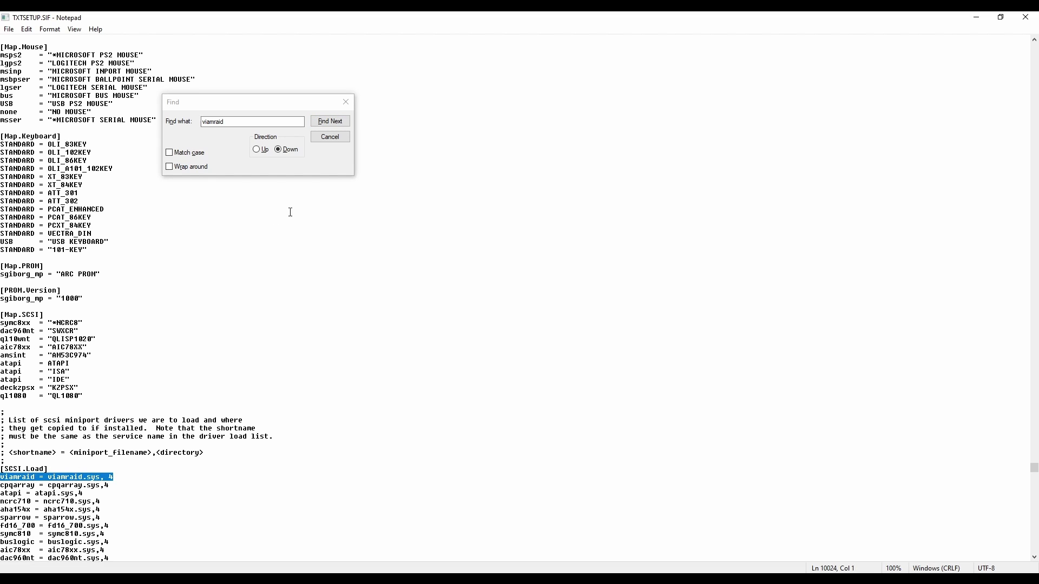
{"action": "left_click", "coordinate": [329, 122]}
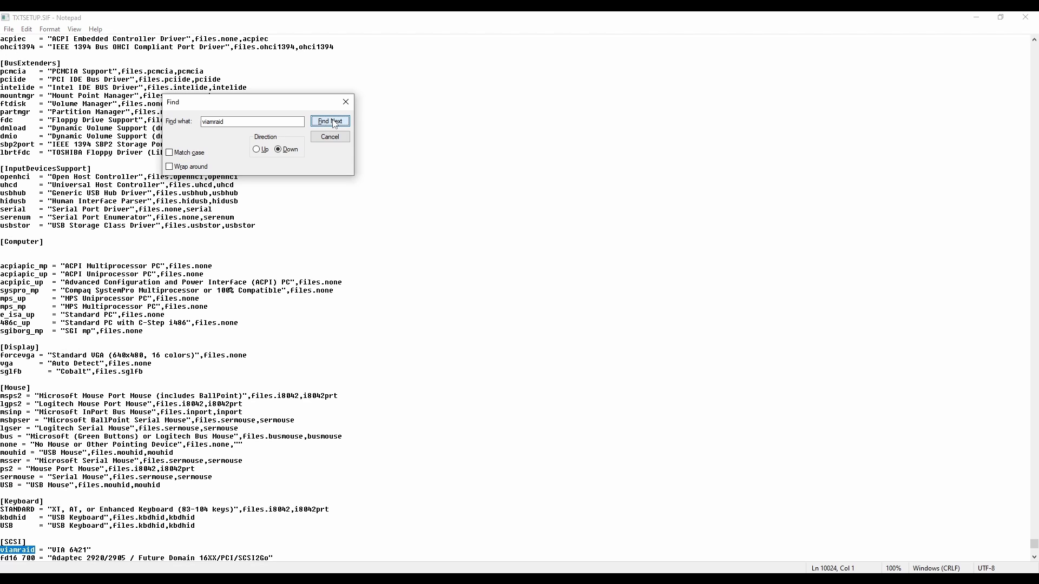
{"action": "scroll", "coordinate": [406, 320], "scroll_direction": "down", "scroll_amount": 1}
{"action": "scroll", "coordinate": [383, 293], "scroll_direction": "down", "scroll_amount": 5}
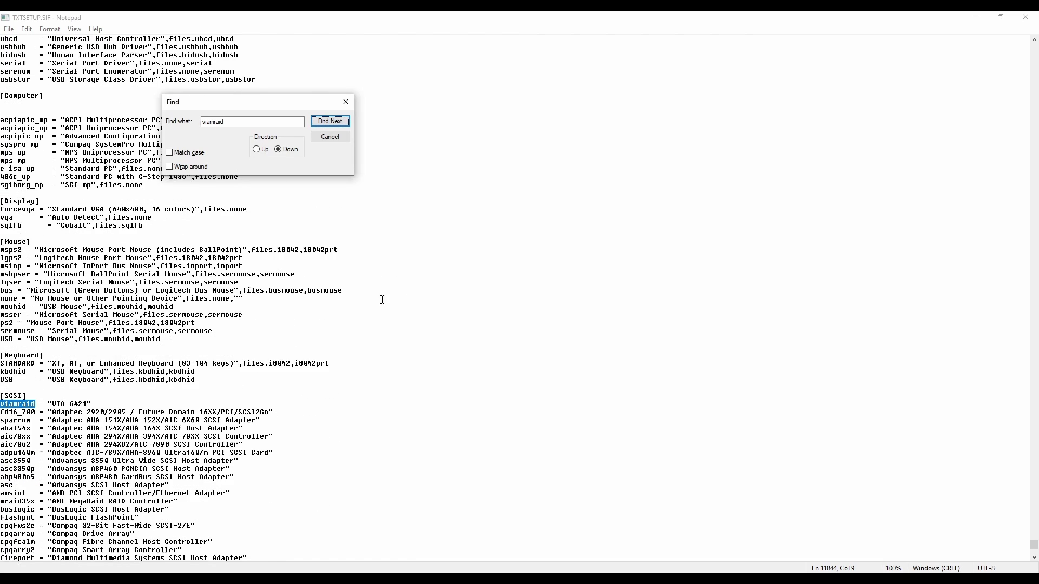
{"action": "scroll", "coordinate": [365, 261], "scroll_direction": "down", "scroll_amount": 2}
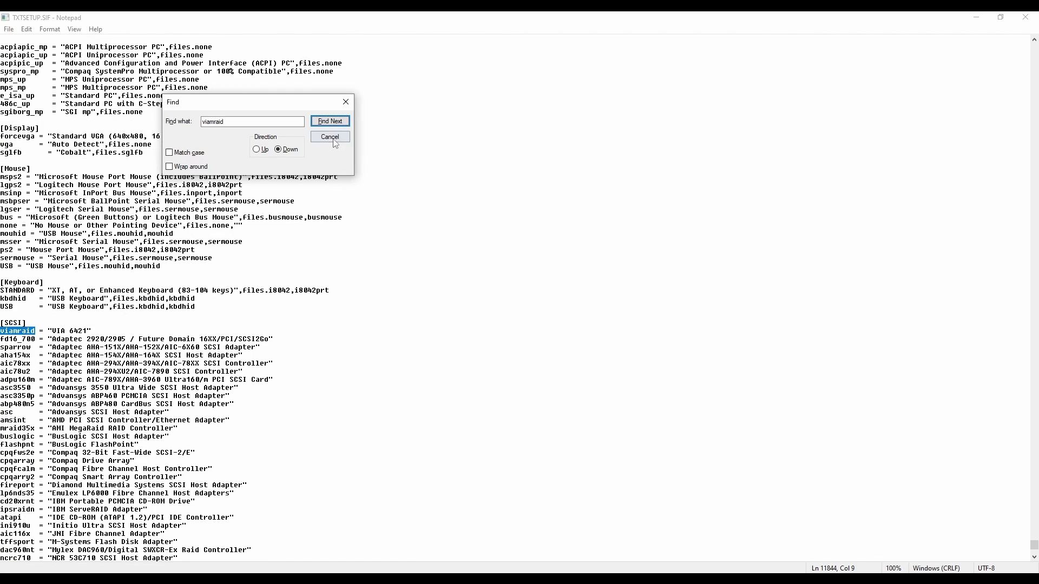
{"action": "left_click", "coordinate": [331, 122]}
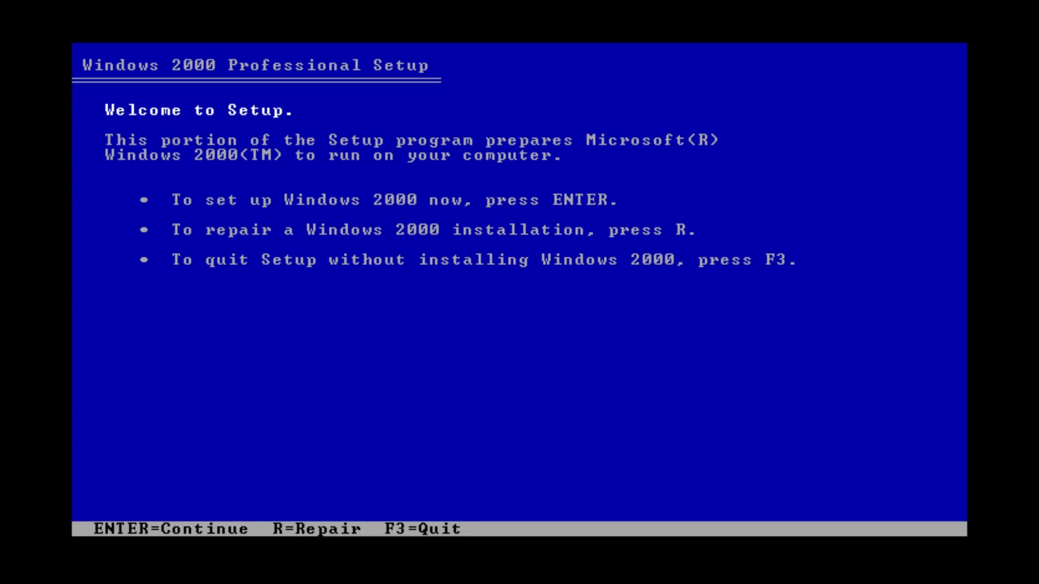
Step: Begin setup, accept the license and start creating a partition in the unpartitioned space
{"action": "key", "text": "Return"}
{"action": "key", "text": "F8"}
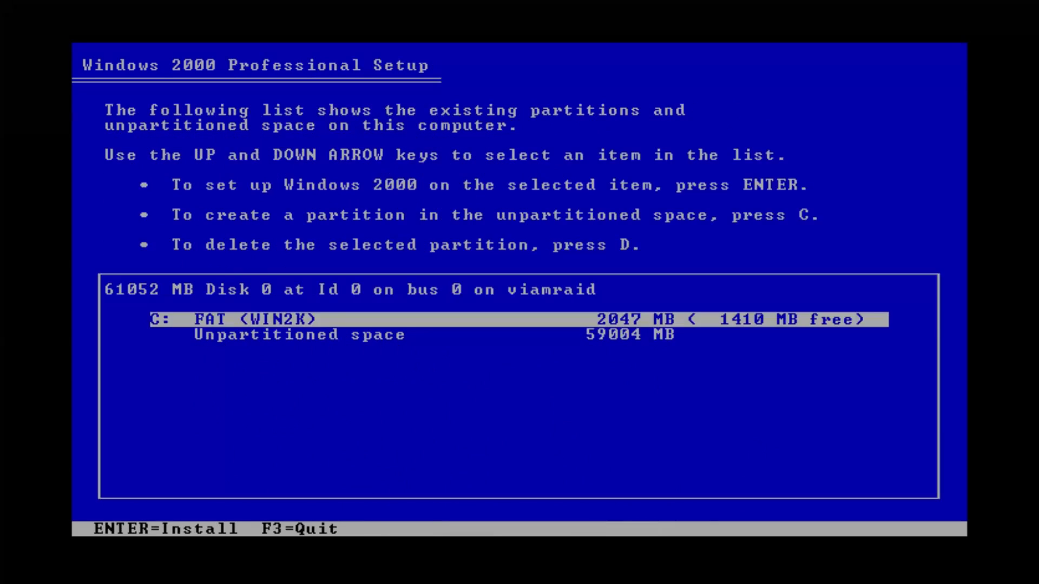
{"action": "key", "text": "Down"}
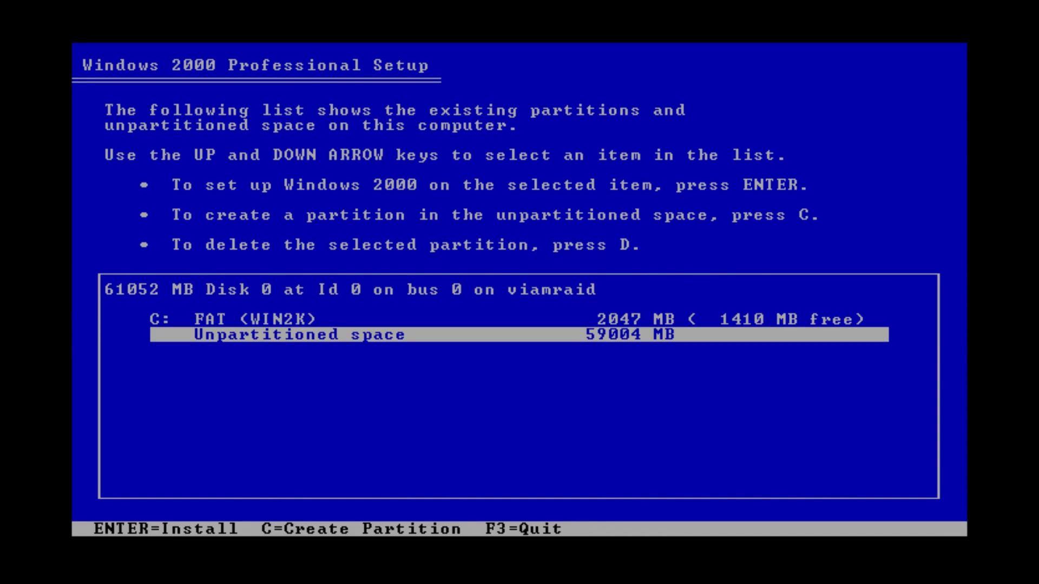
{"action": "key", "text": "c"}
Step: Create the 22222 MB partition, install Windows onto the new D: and format it as NTFS
{"action": "key", "text": "BackSpace"}
{"action": "key", "text": "BackSpace"}
{"action": "key", "text": "BackSpace"}
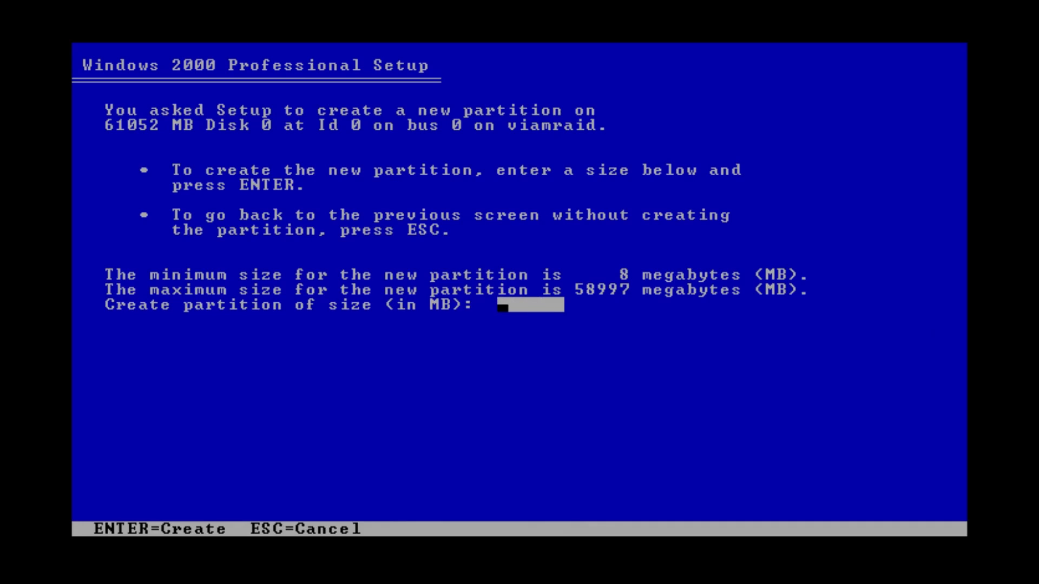
{"action": "type", "text": "22222"}
{"action": "key", "text": "Return"}
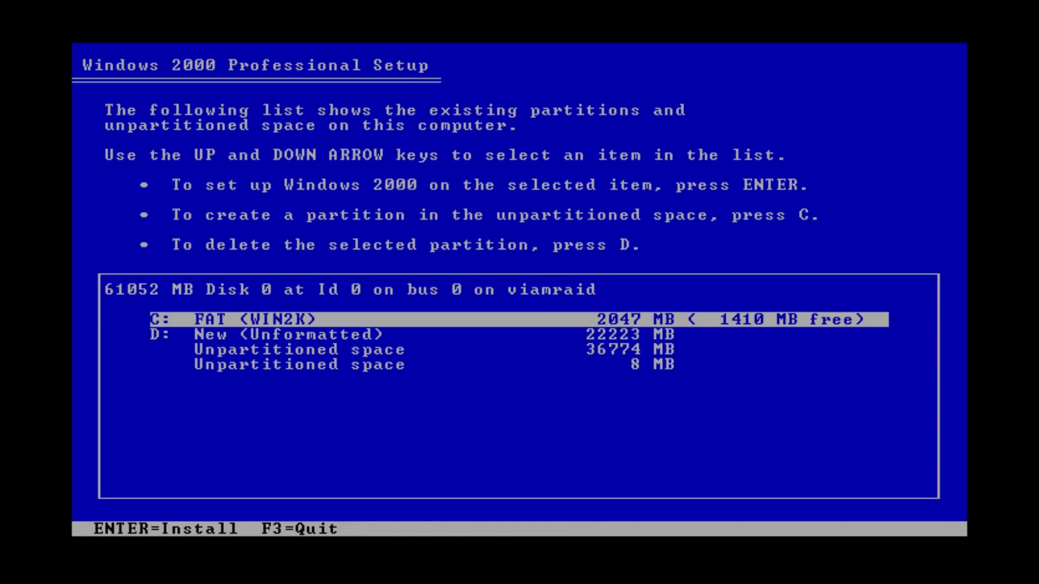
{"action": "key", "text": "Return"}
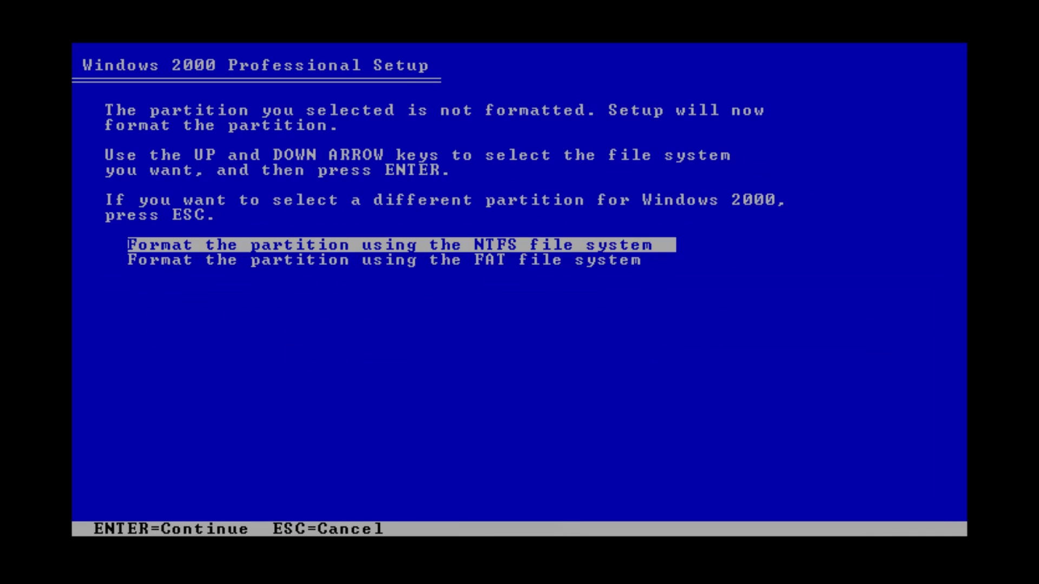
{"action": "key", "text": "Return"}
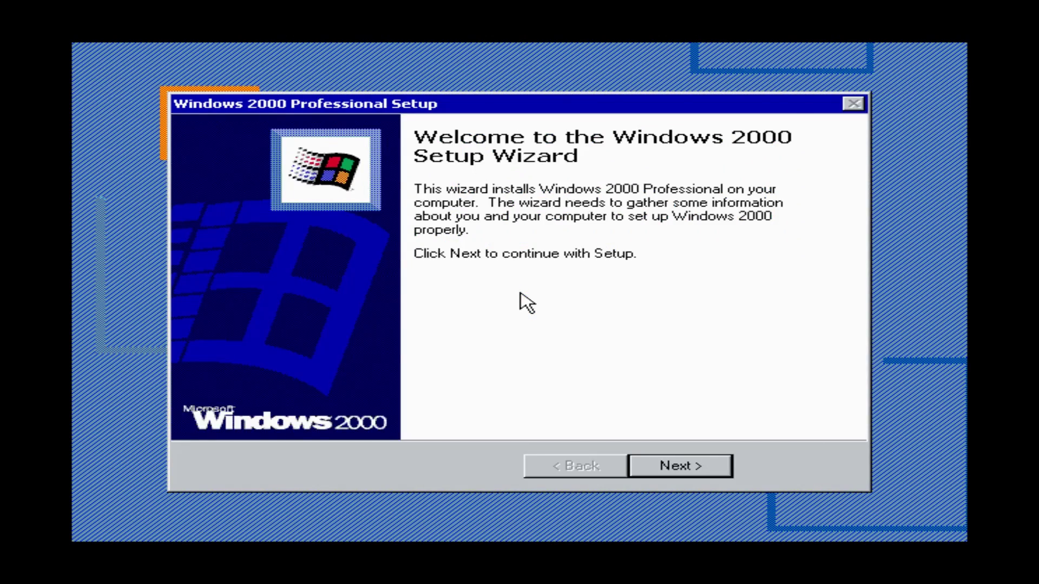
Step: Accept regional settings and confirm the owner, organization and computer names
{"action": "left_click", "coordinate": [677, 467]}
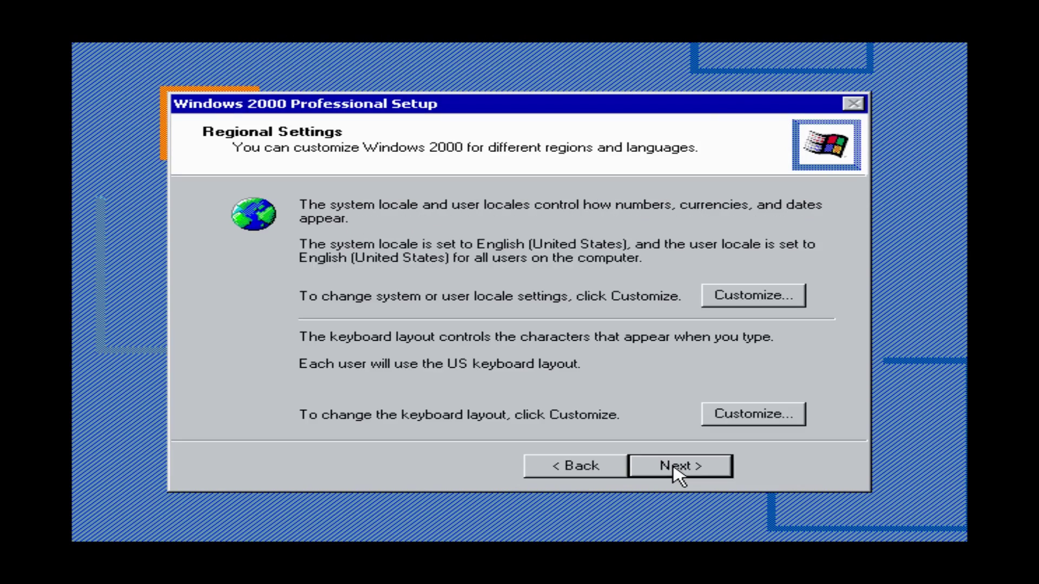
{"action": "left_click", "coordinate": [676, 467]}
{"action": "type", "text": "OMOR"}
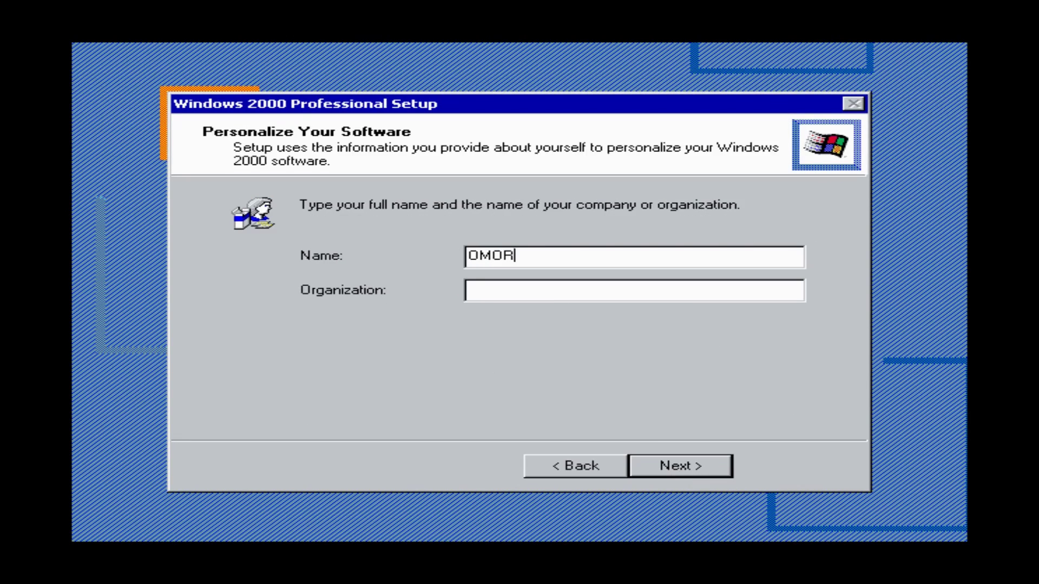
{"action": "type", "text": "ES"}
{"action": "key", "text": "Tab"}
{"action": "type", "text": "O tempor"}
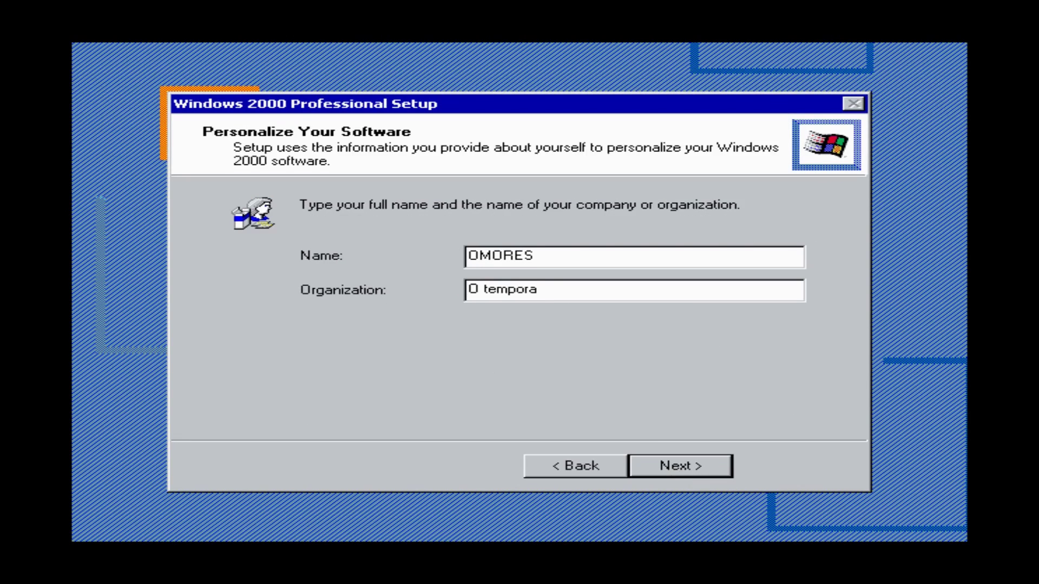
{"action": "left_click", "coordinate": [682, 469]}
{"action": "type", "text": "OMOR"}
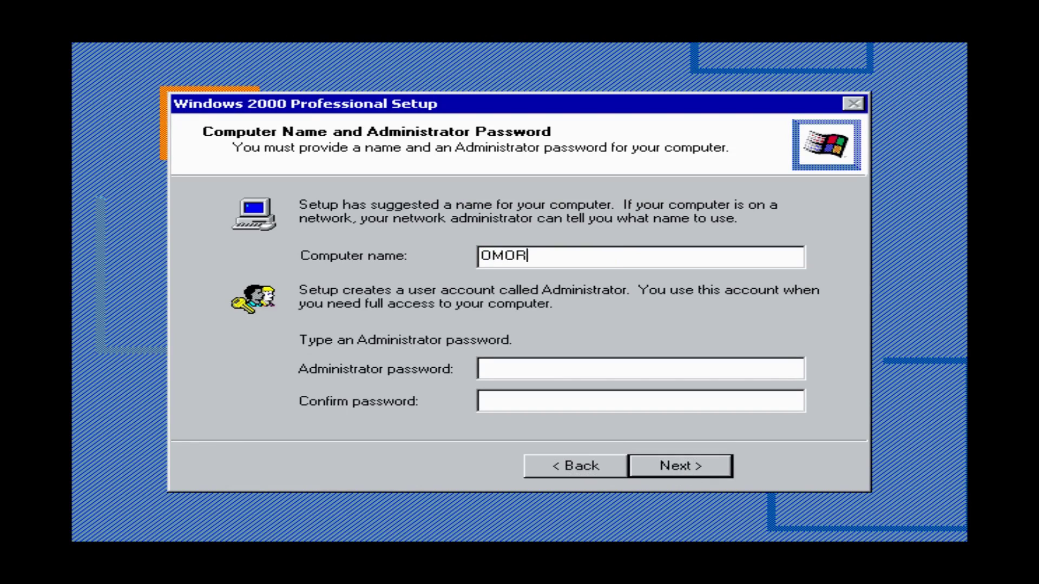
{"action": "type", "text": "ES"}
{"action": "left_click", "coordinate": [674, 466]}
Step: Choose the Bucharest time zone and confirm the date and time settings
{"action": "left_click", "coordinate": [635, 326]}
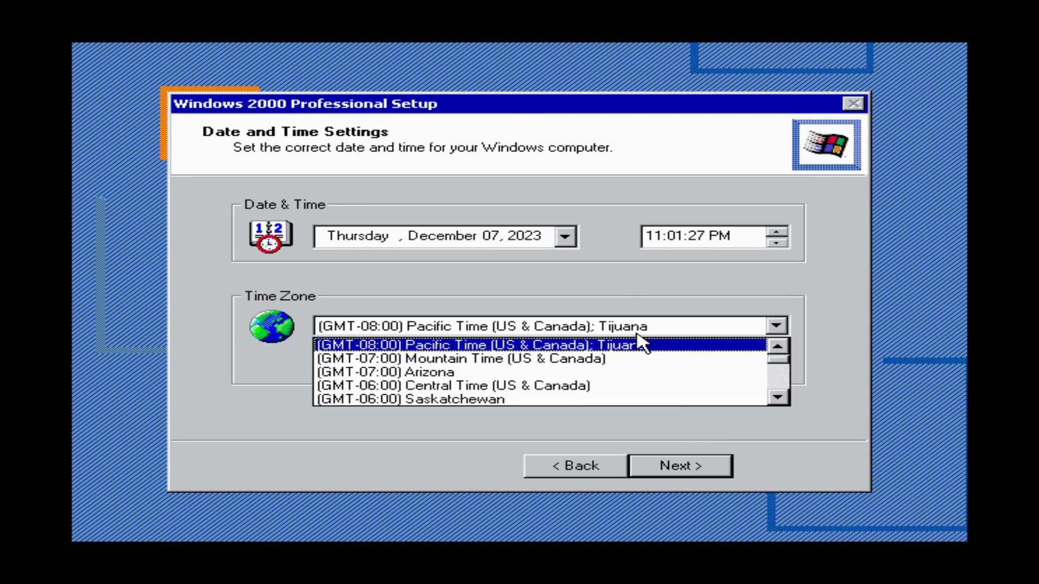
{"action": "left_click", "coordinate": [778, 398]}
{"action": "left_click", "coordinate": [778, 399]}
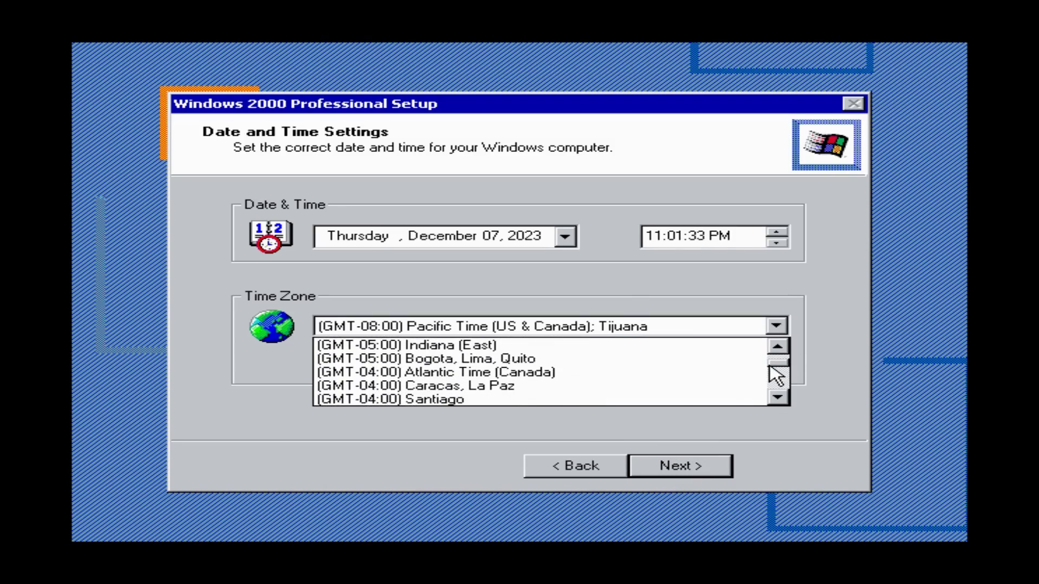
{"action": "left_click", "coordinate": [780, 403]}
{"action": "left_click", "coordinate": [781, 404]}
{"action": "left_click", "coordinate": [781, 404]}
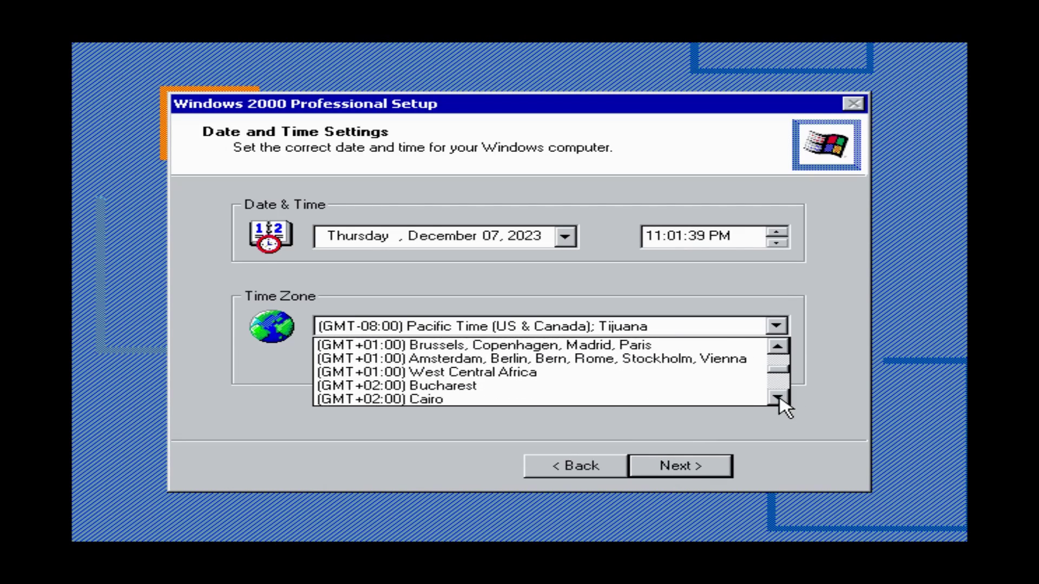
{"action": "left_click", "coordinate": [422, 384]}
{"action": "left_click", "coordinate": [682, 466]}
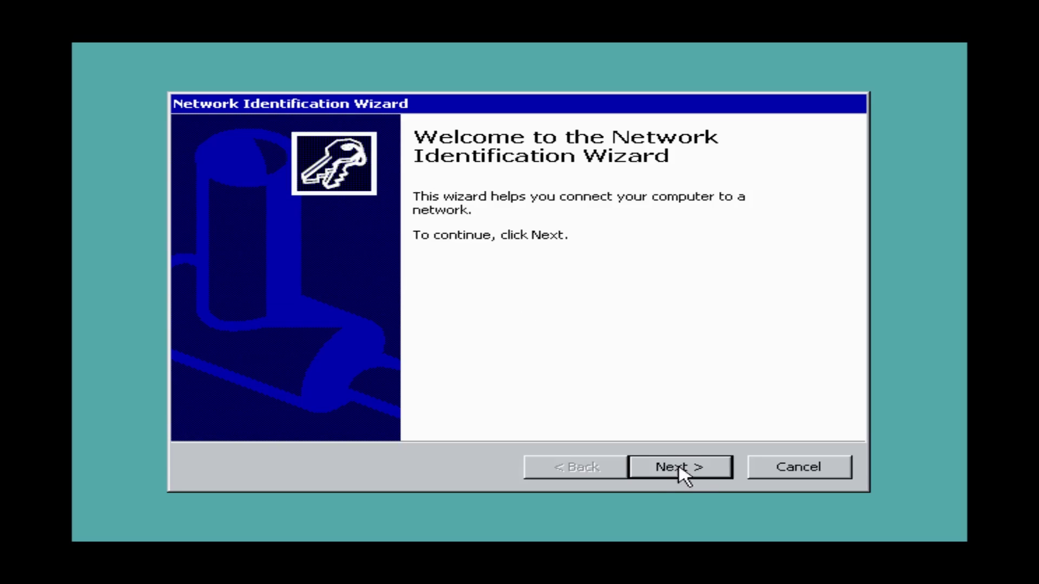
Step: Finish the Network Identification Wizard with a single logon user and close Getting Started
{"action": "left_click", "coordinate": [680, 470]}
{"action": "left_click", "coordinate": [578, 333]}
{"action": "left_click", "coordinate": [678, 467]}
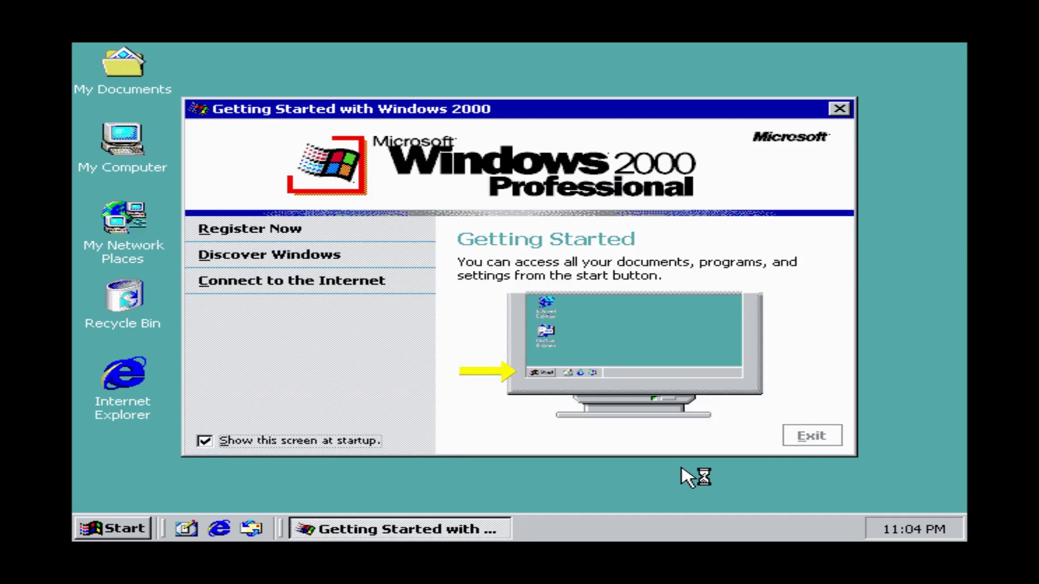
{"action": "left_click", "coordinate": [798, 442]}
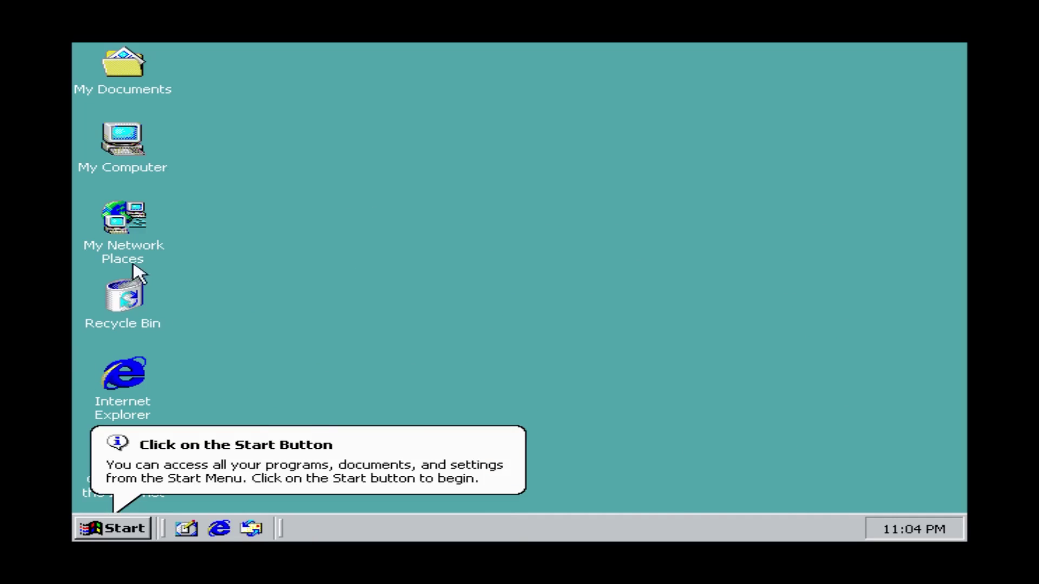
Step: Show My Computer's properties, advance the NVIDIA driver setup and start HWiNFO32's scan
{"action": "right_click", "coordinate": [135, 149]}
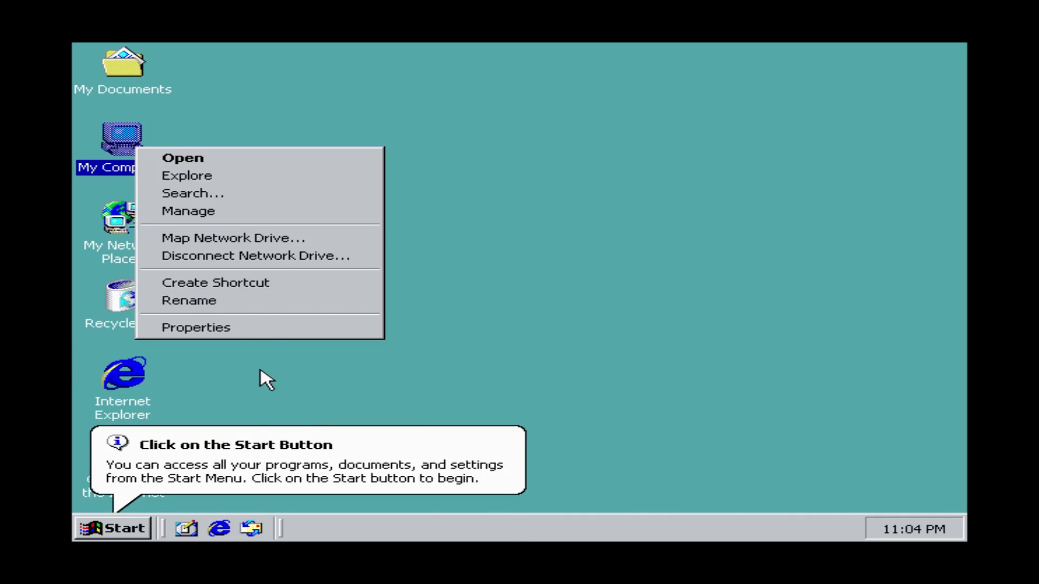
{"action": "left_click", "coordinate": [248, 329]}
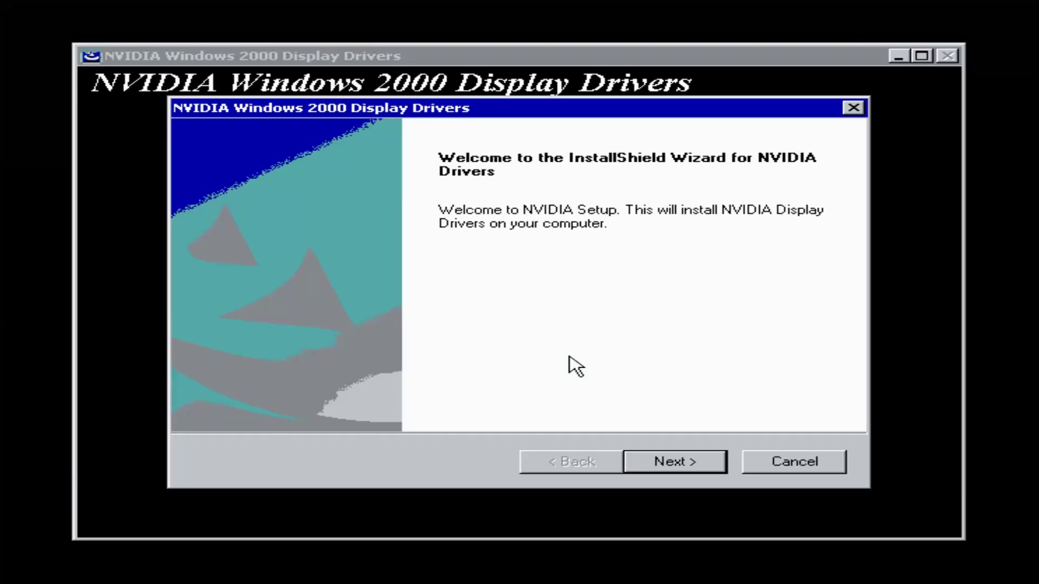
{"action": "left_click", "coordinate": [642, 461]}
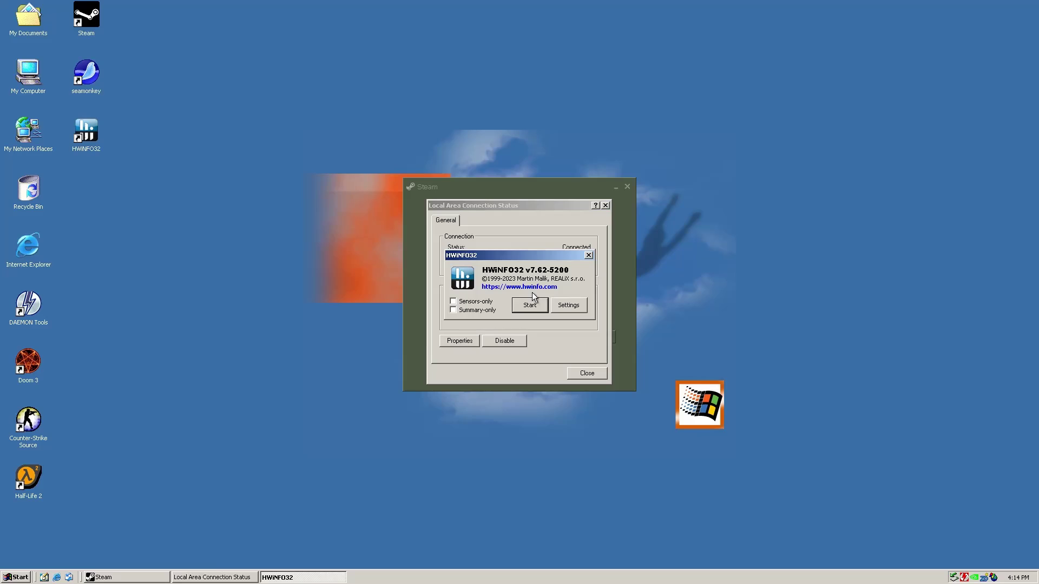
{"action": "left_click", "coordinate": [534, 300]}
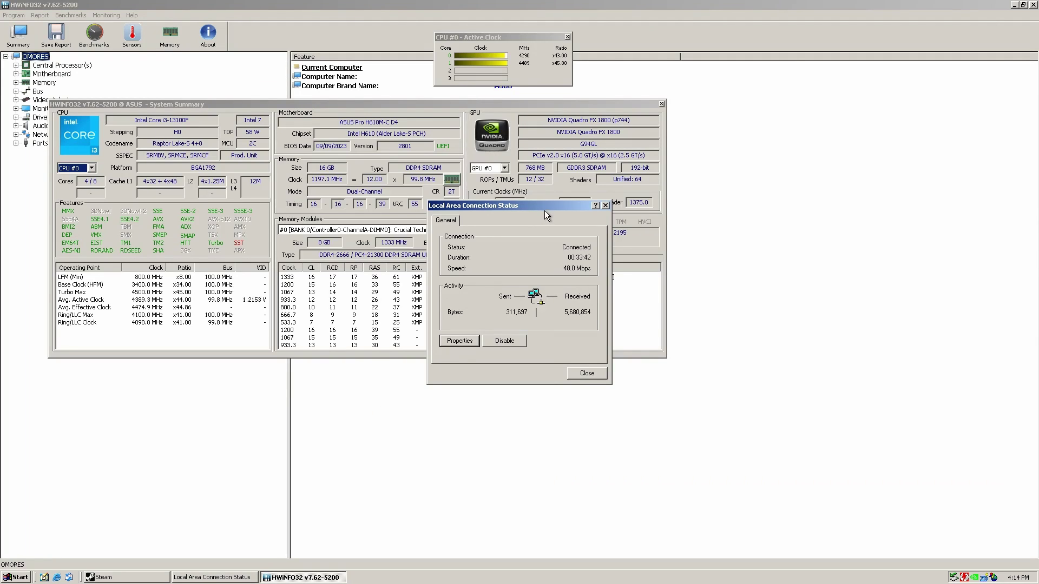
Step: Move the network status window aside and launch the wireless LAN configuration tool
{"action": "left_click_drag", "start_coordinate": [545, 210], "coordinate": [853, 185]}
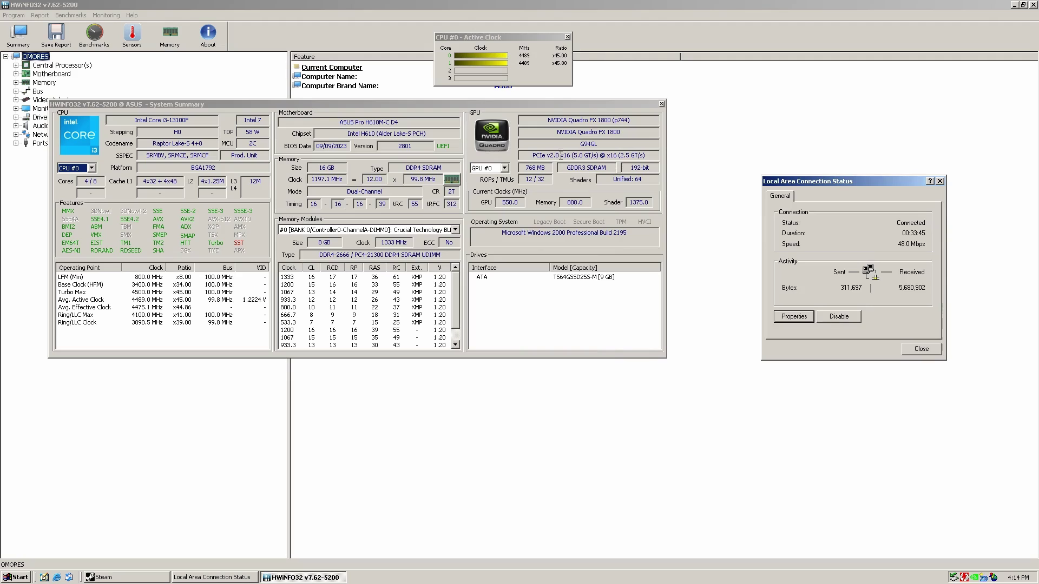
{"action": "double_click", "coordinate": [984, 578]}
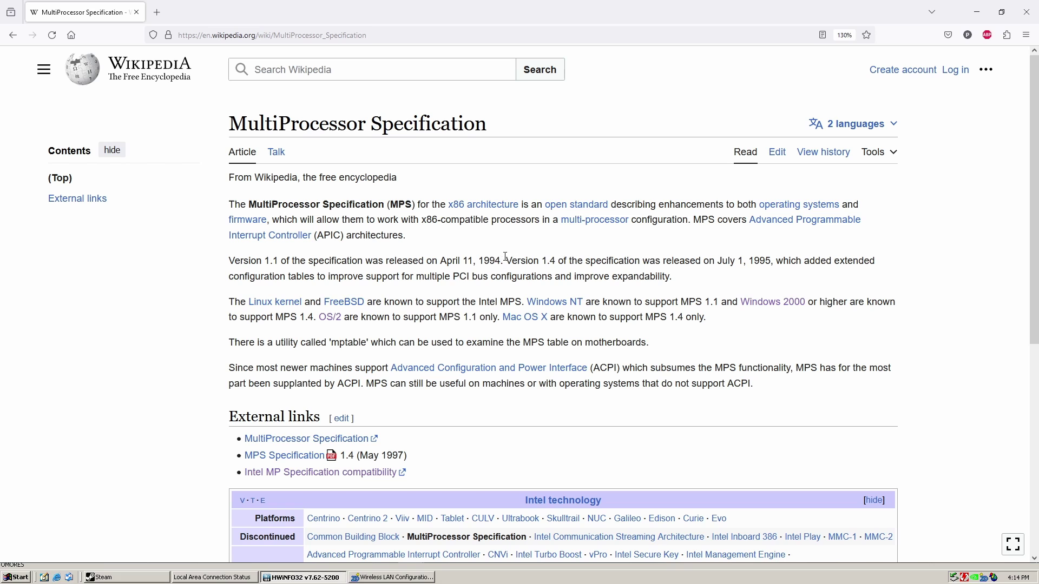
Step: Launch SIV32X and show Hardware > BIOS Tables, highlighting the MPS revision 1.4 entry
{"action": "left_click_drag", "start_coordinate": [505, 257], "coordinate": [659, 277]}
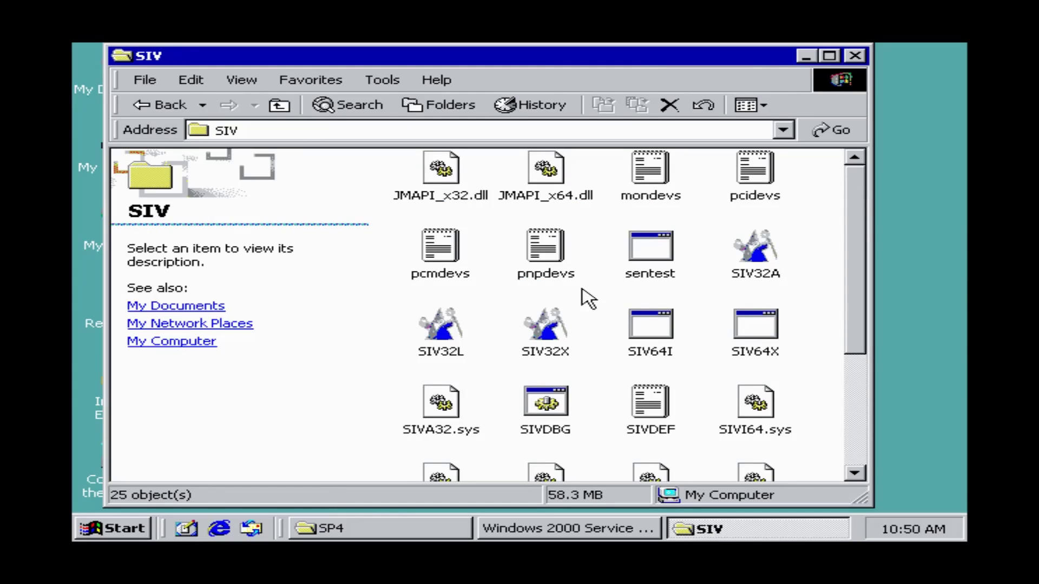
{"action": "scroll", "coordinate": [605, 313], "scroll_direction": "down", "scroll_amount": 3}
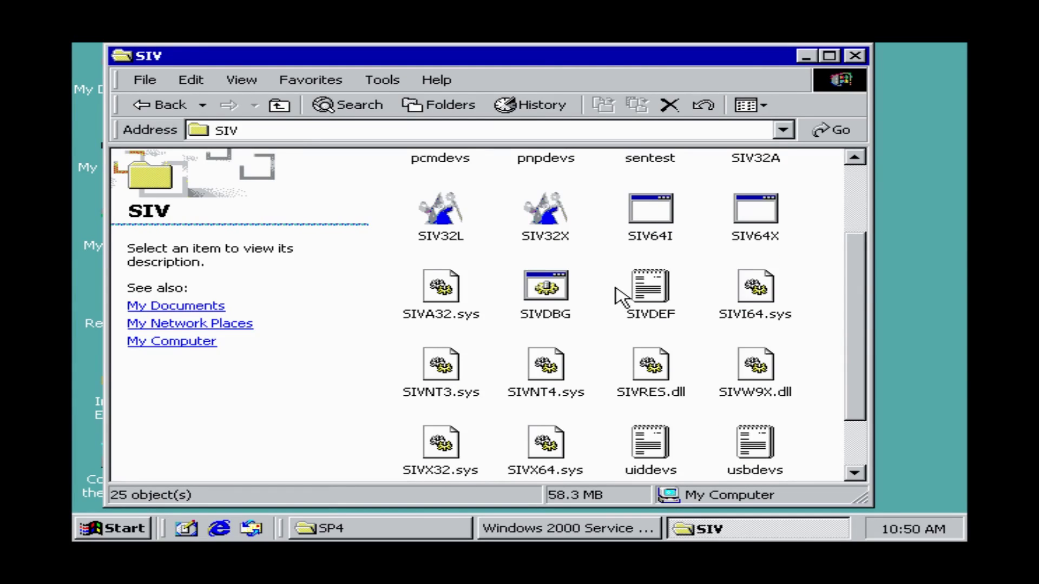
{"action": "scroll", "coordinate": [623, 300], "scroll_direction": "down", "scroll_amount": 1}
{"action": "scroll", "coordinate": [629, 291], "scroll_direction": "up", "scroll_amount": 2}
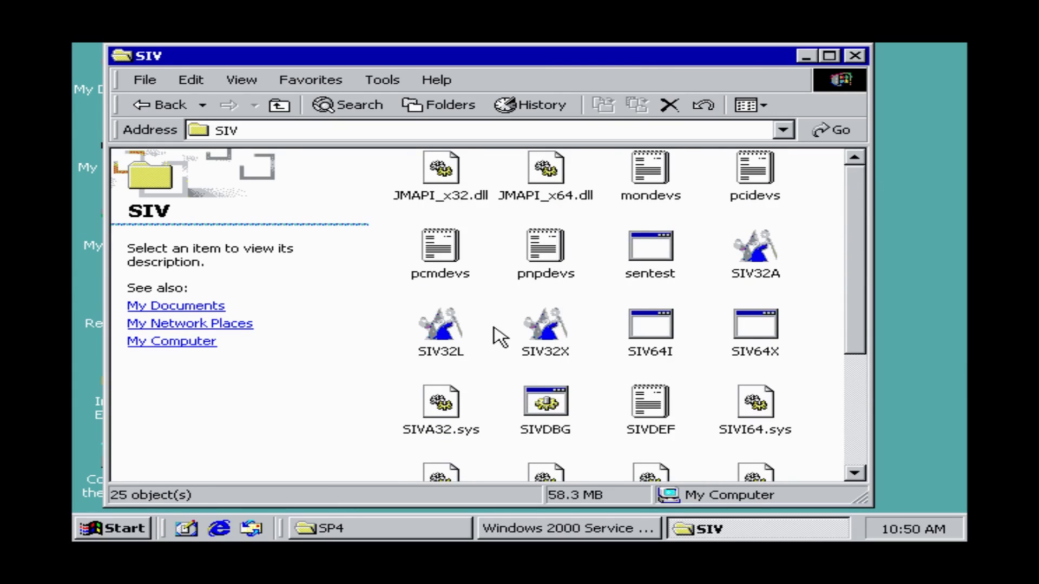
{"action": "double_click", "coordinate": [539, 331]}
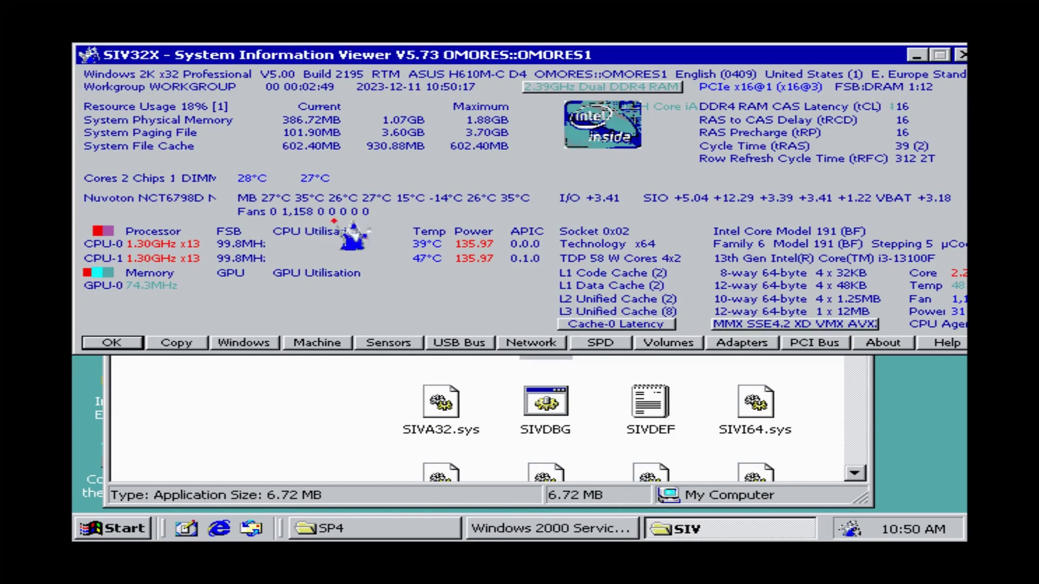
{"action": "right_click", "coordinate": [347, 225]}
{"action": "left_click", "coordinate": [537, 410]}
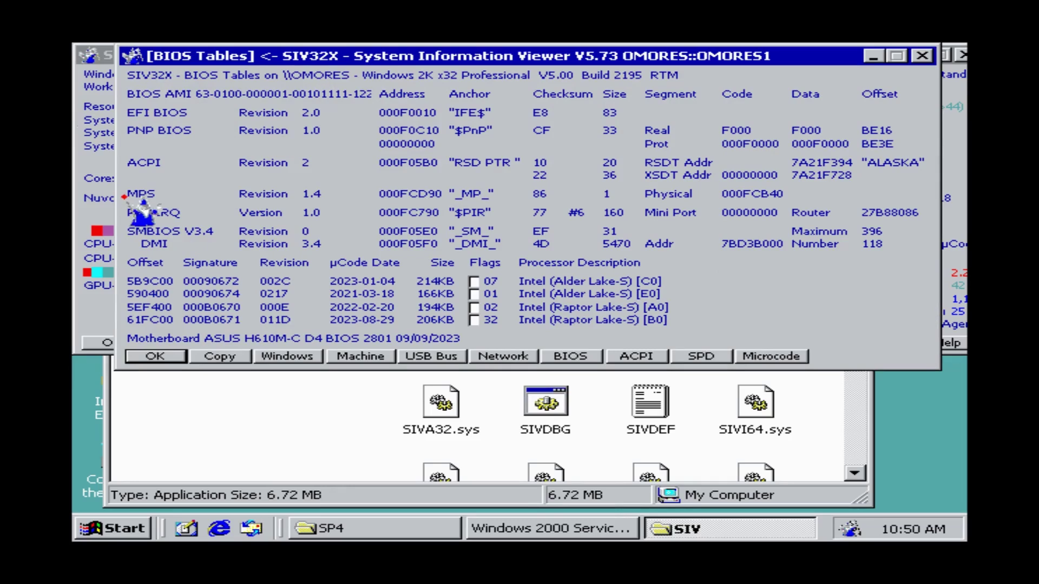
{"action": "left_click_drag", "start_coordinate": [123, 195], "coordinate": [169, 197]}
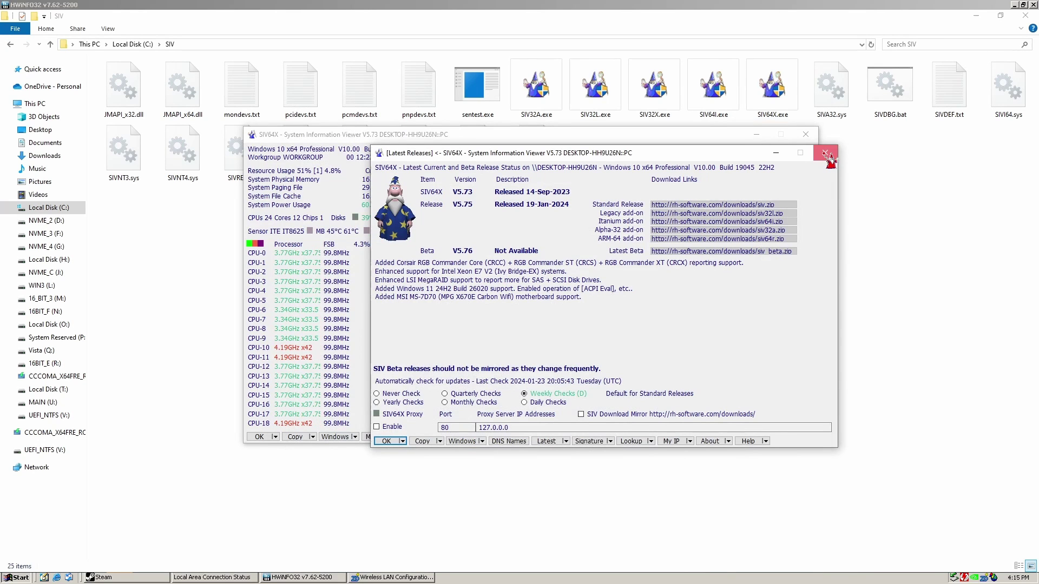
Step: Dismiss Latest Releases, show SIV's BIOS Tables on Windows 10 and move the wireless LAN window aside
{"action": "left_click", "coordinate": [829, 160]}
{"action": "left_click", "coordinate": [252, 134]}
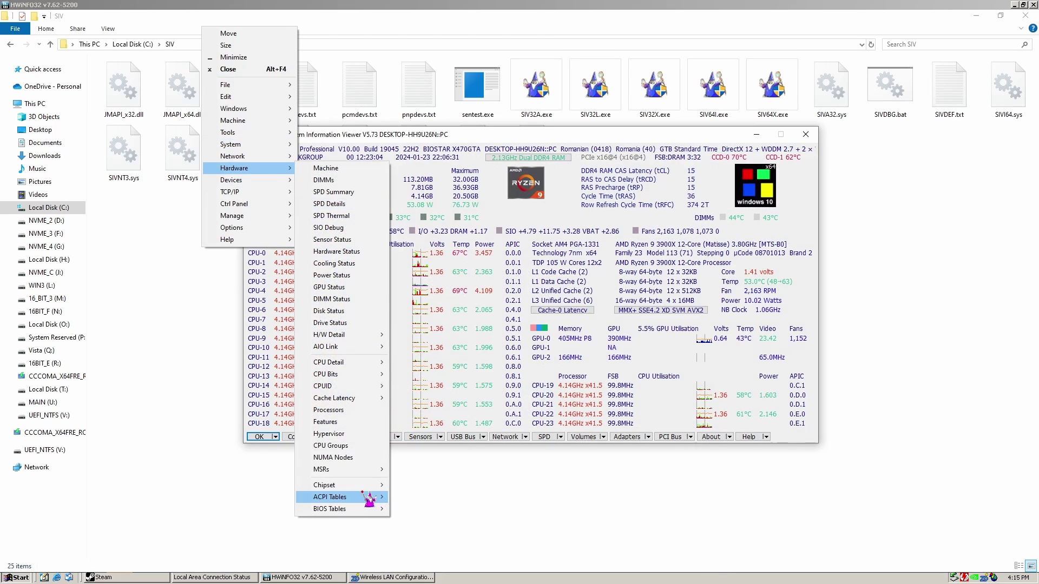
{"action": "mouse_move", "coordinate": [329, 509]}
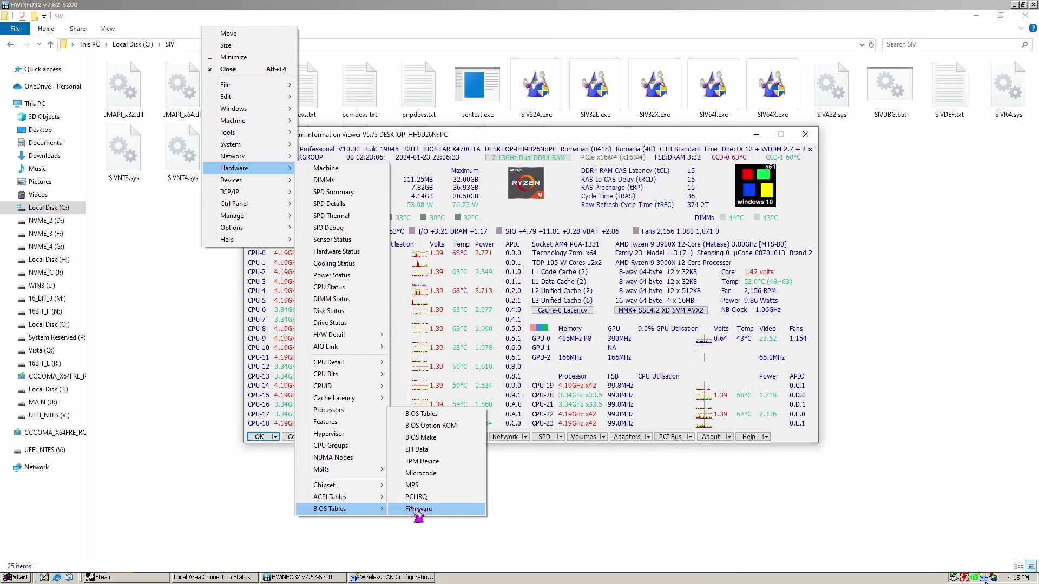
{"action": "left_click", "coordinate": [421, 414]}
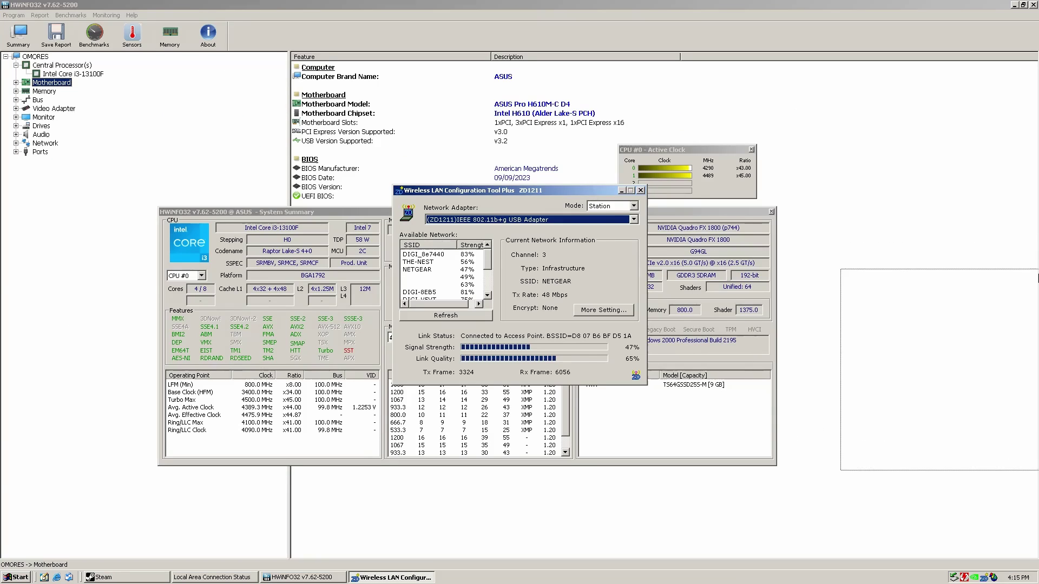
{"action": "left_click_drag", "start_coordinate": [978, 269], "coordinate": [979, 269]}
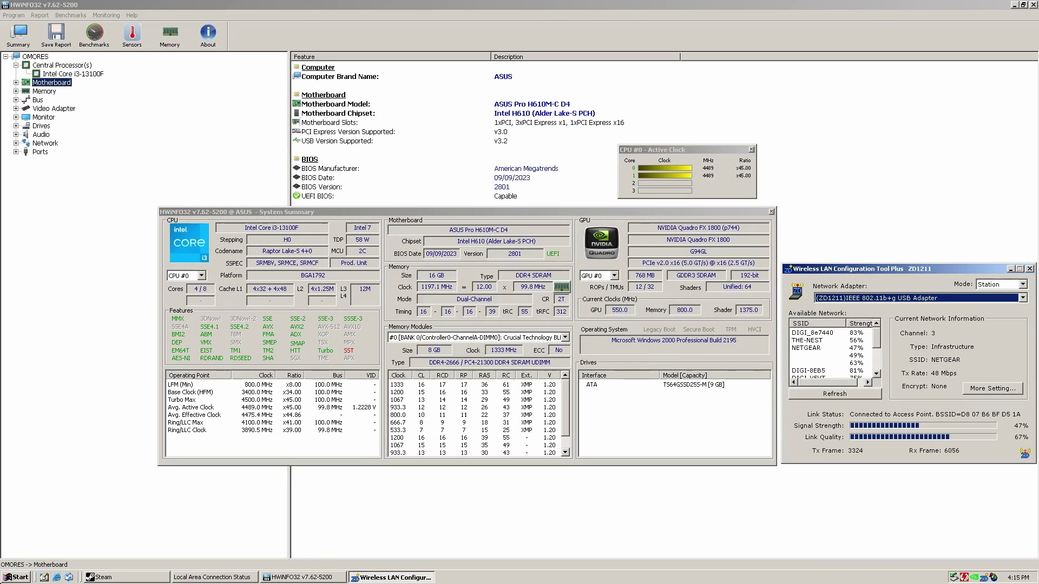
Step: Show the desktop and bring up My Computer's System Properties
{"action": "key", "text": "super+d"}
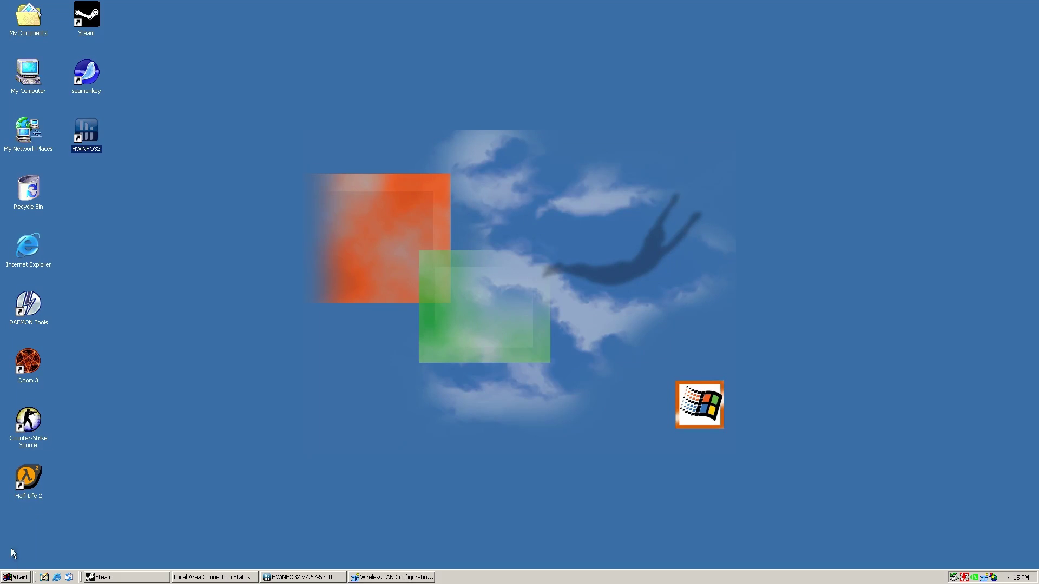
{"action": "right_click", "coordinate": [41, 77]}
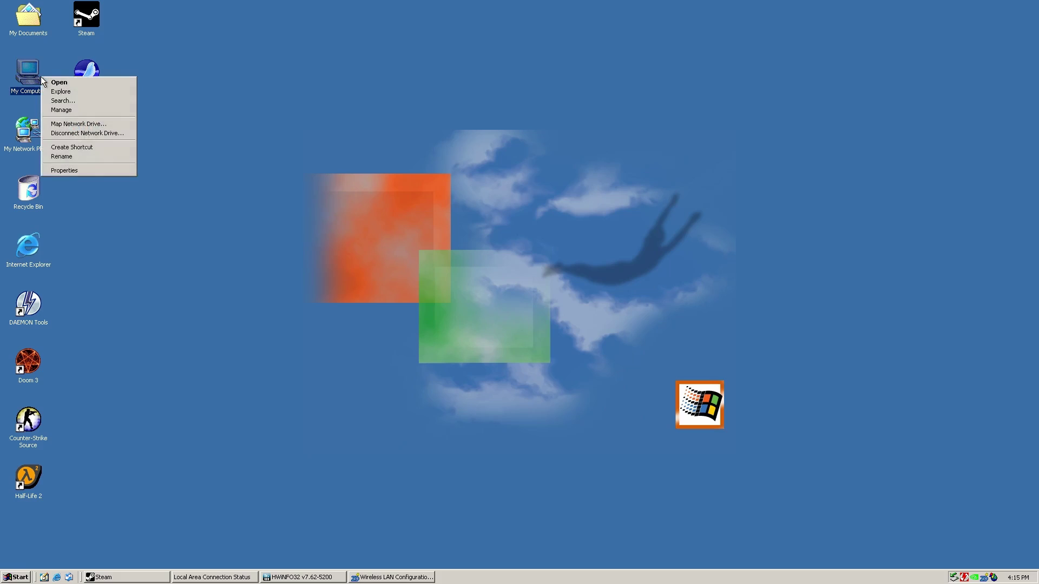
{"action": "left_click", "coordinate": [88, 170]}
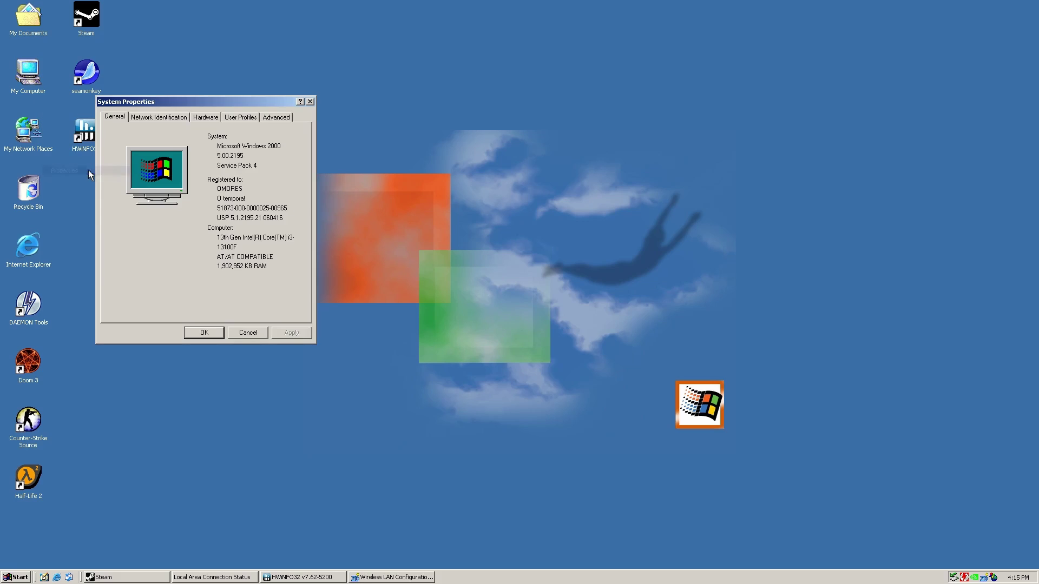
Step: Run dxdiag from Start > Run and bring HWiNFO32 to the front
{"action": "left_click", "coordinate": [12, 574]}
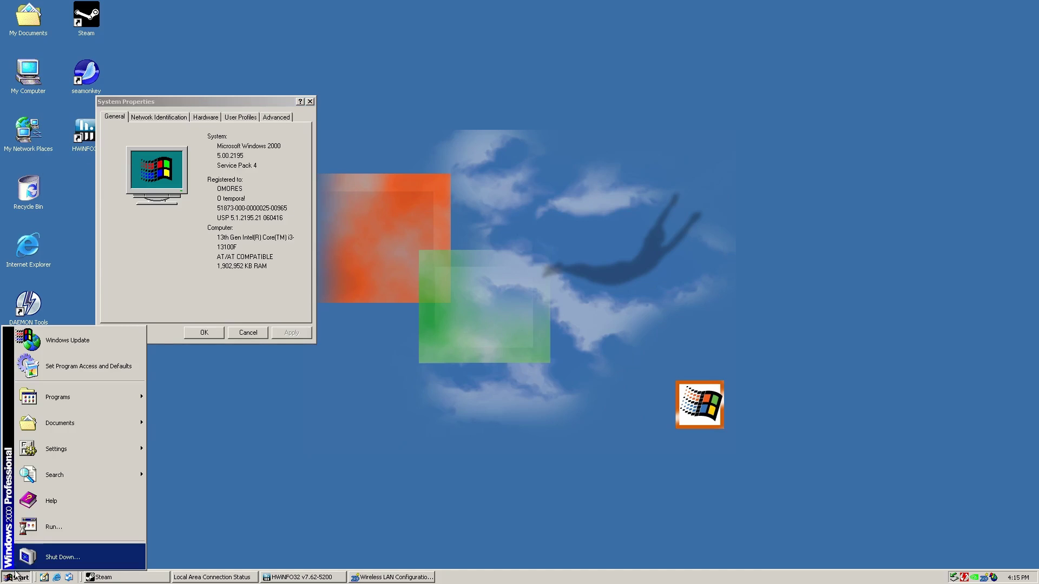
{"action": "left_click", "coordinate": [35, 527]}
{"action": "type", "text": "dxdiag"}
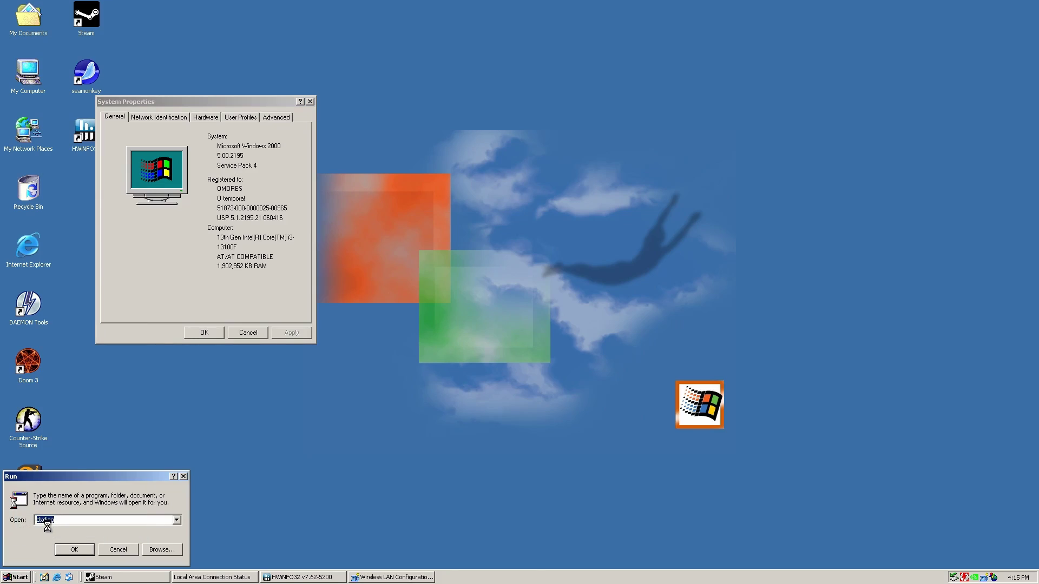
{"action": "key", "text": "Return"}
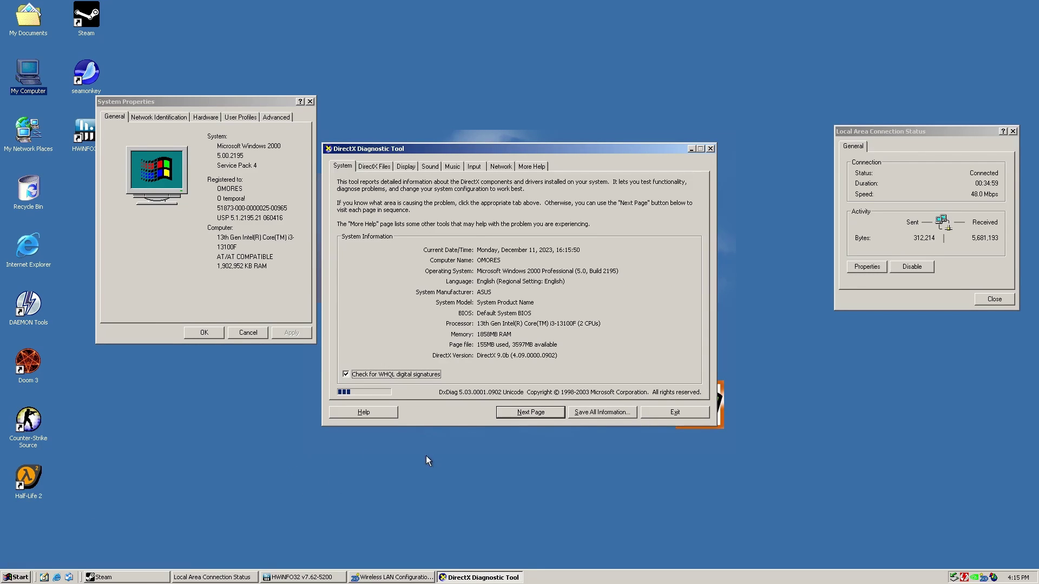
{"action": "left_click", "coordinate": [323, 576]}
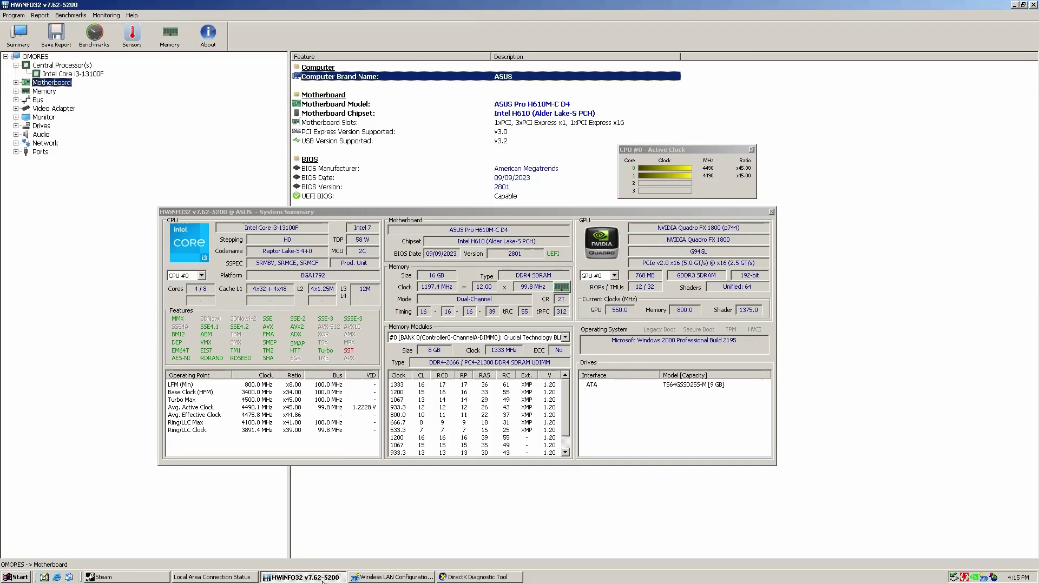
Step: Window HWiNFO32, move System Summary left and expand Video Adapter to show the Quadro FX 1800
{"action": "left_click", "coordinate": [1024, 5]}
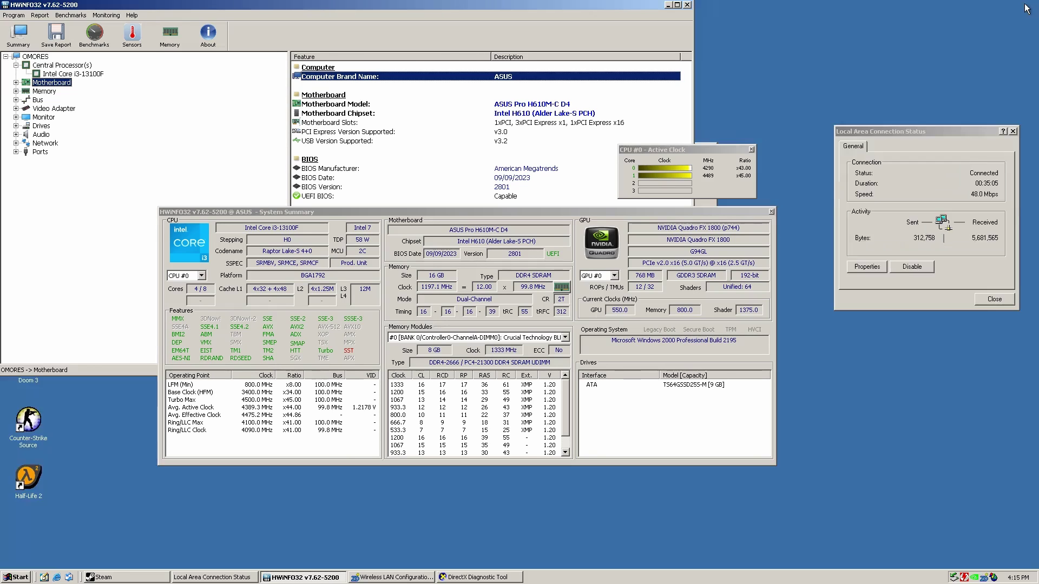
{"action": "left_click", "coordinate": [575, 211]}
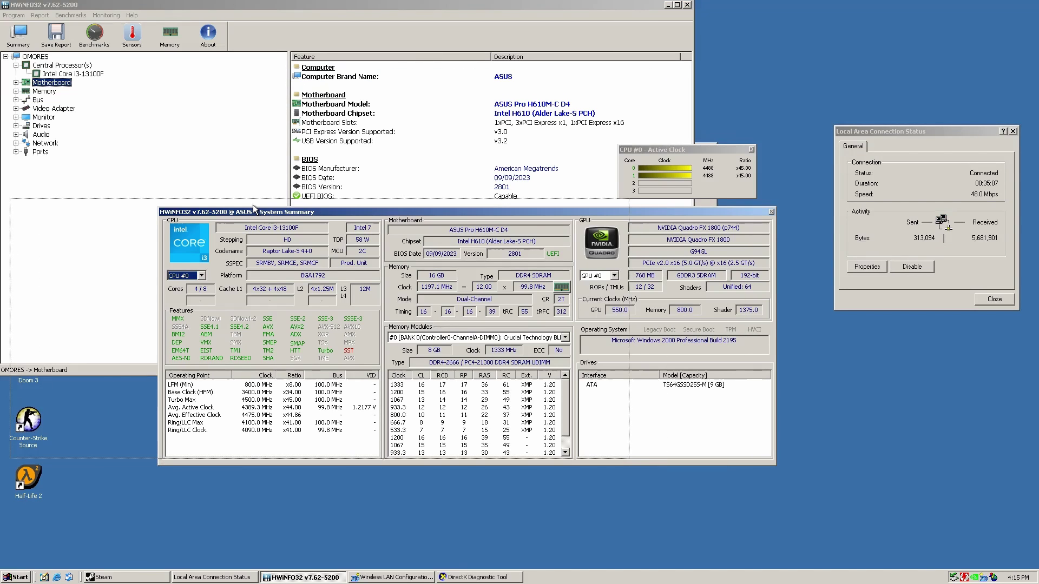
{"action": "mouse_move", "coordinate": [393, 207]}
{"action": "left_mouse_down"}
{"action": "mouse_move", "coordinate": [253, 205]}
{"action": "mouse_move", "coordinate": [253, 169]}
{"action": "left_mouse_up"}
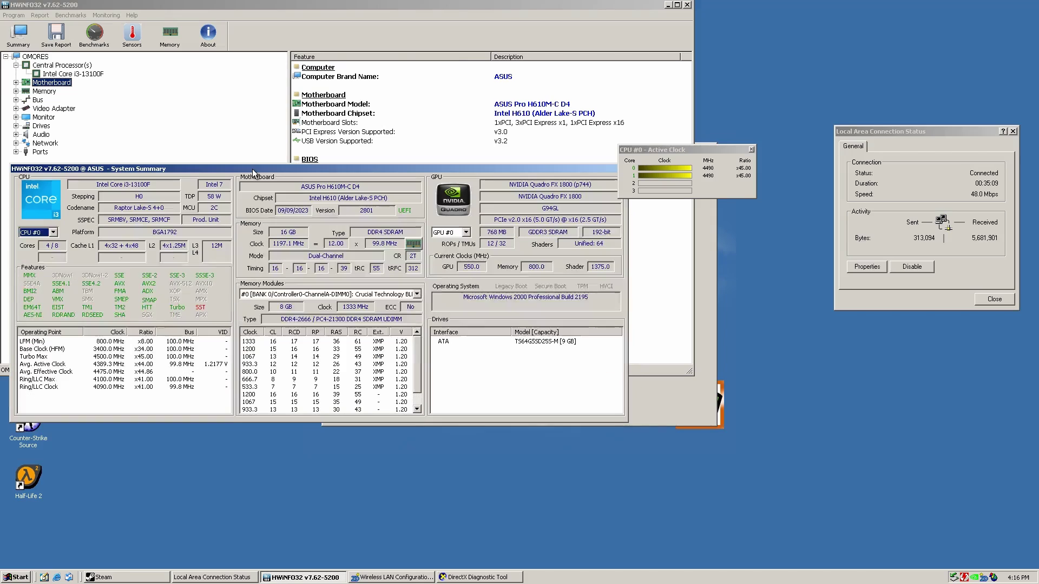
{"action": "left_click", "coordinate": [17, 108]}
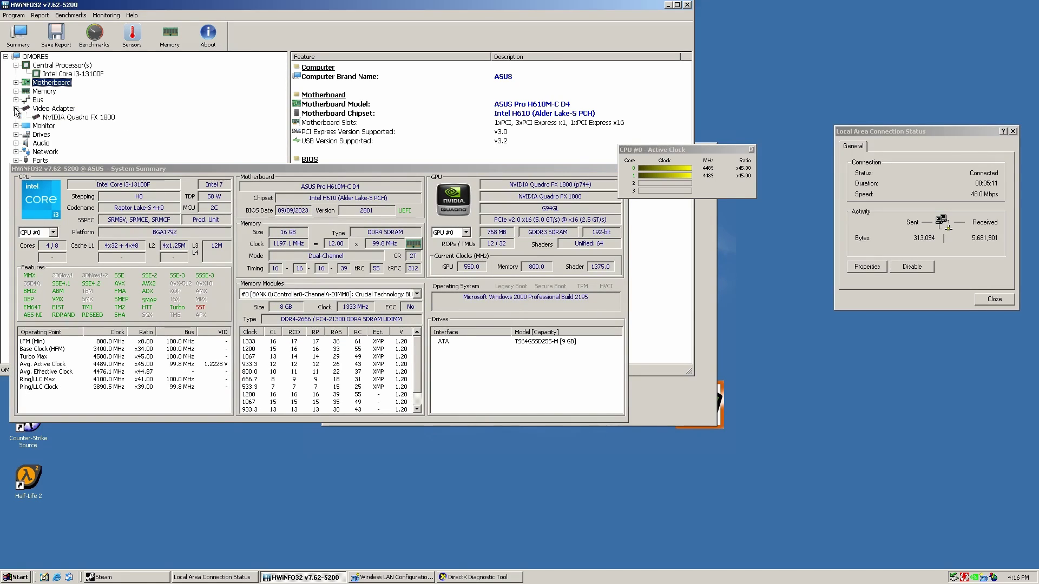
{"action": "left_click", "coordinate": [304, 168]}
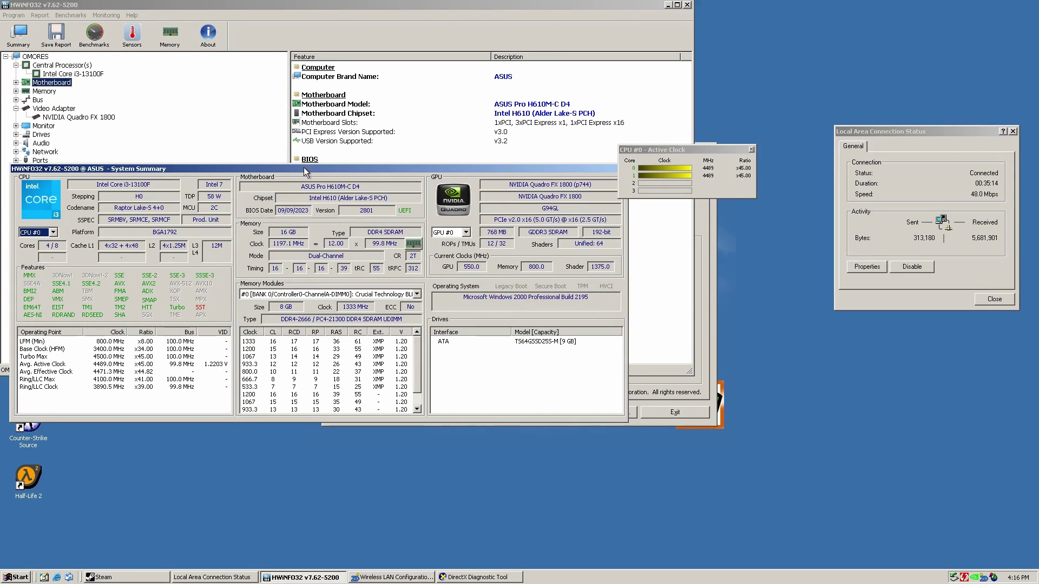
Step: Bring the wireless LAN tool forward and move the DirectX diagnostics window lower down
{"action": "left_click", "coordinate": [349, 577]}
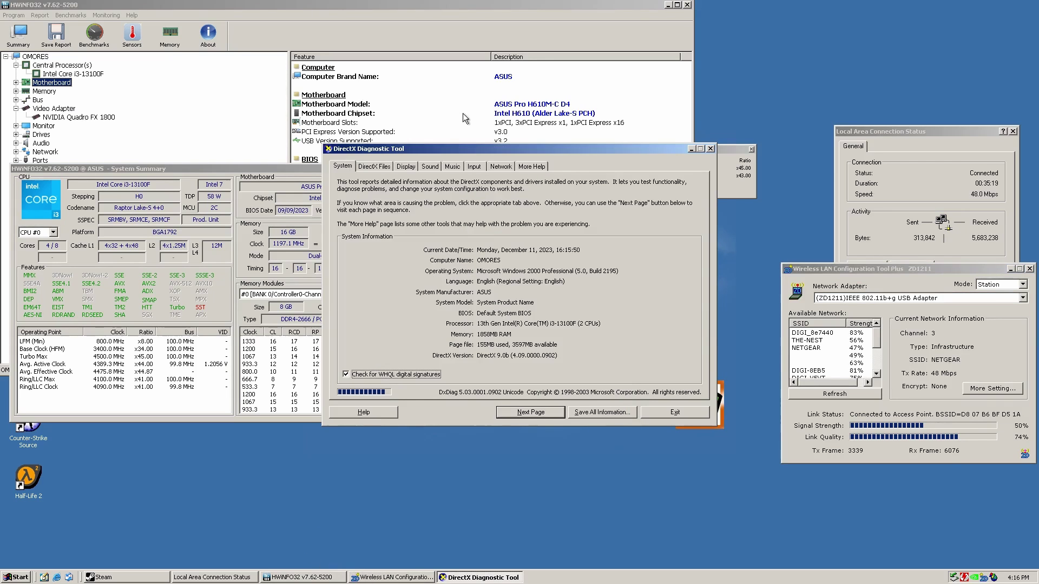
{"action": "mouse_move", "coordinate": [466, 149]}
{"action": "left_mouse_down"}
{"action": "mouse_move", "coordinate": [342, 319]}
{"action": "mouse_move", "coordinate": [392, 310]}
{"action": "left_mouse_up"}
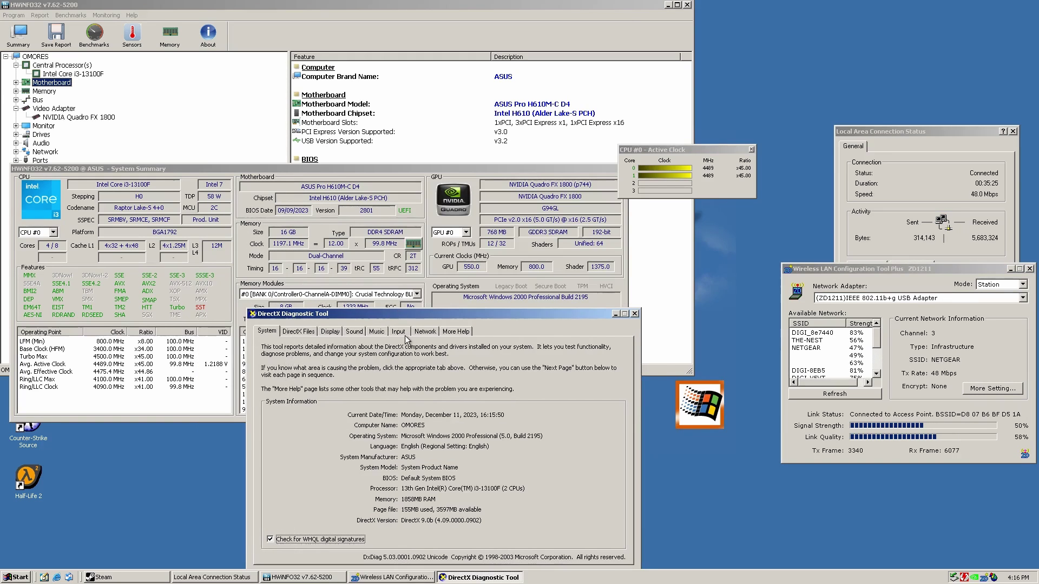
{"action": "mouse_move", "coordinate": [411, 319]}
{"action": "left_mouse_down"}
{"action": "mouse_move", "coordinate": [422, 407]}
{"action": "mouse_move", "coordinate": [426, 324]}
{"action": "mouse_move", "coordinate": [436, 390]}
{"action": "mouse_move", "coordinate": [438, 315]}
{"action": "left_mouse_up"}
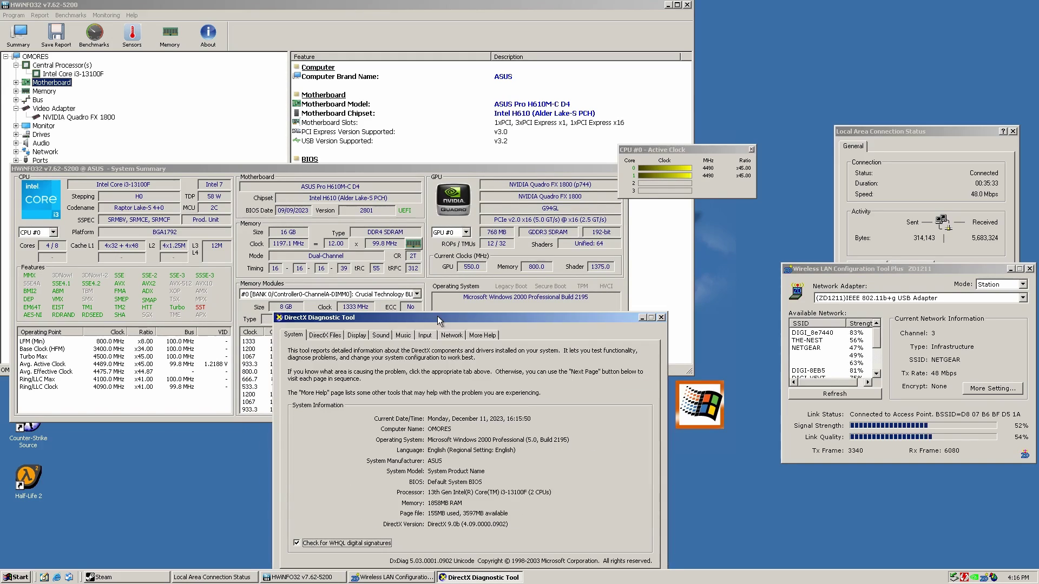